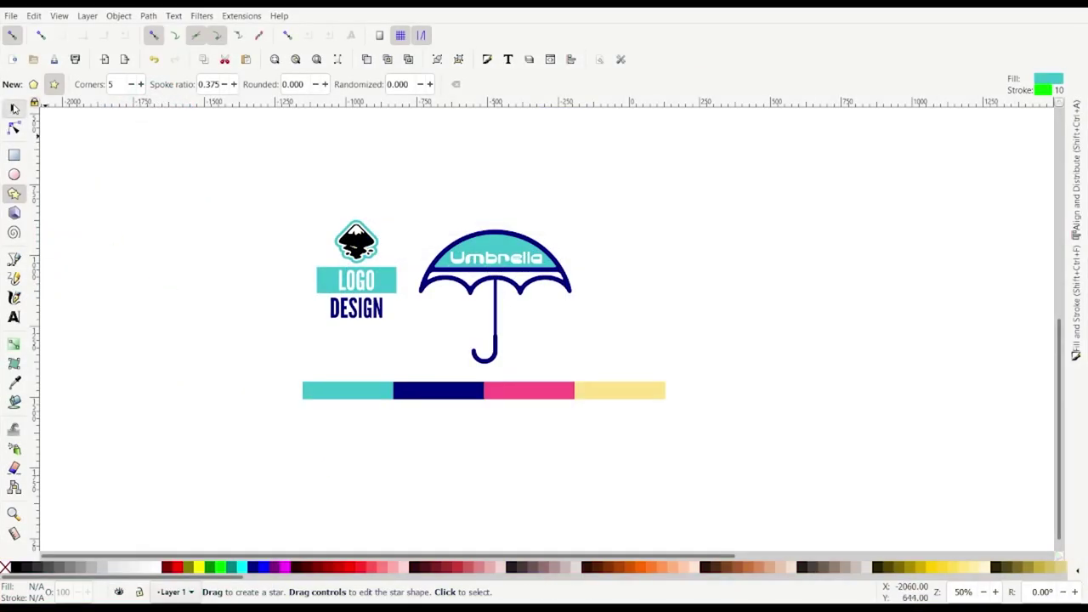
Switch to the Selector and zoom out to 35% so a blank canvas area clears the reference logo
left_click(14, 108)
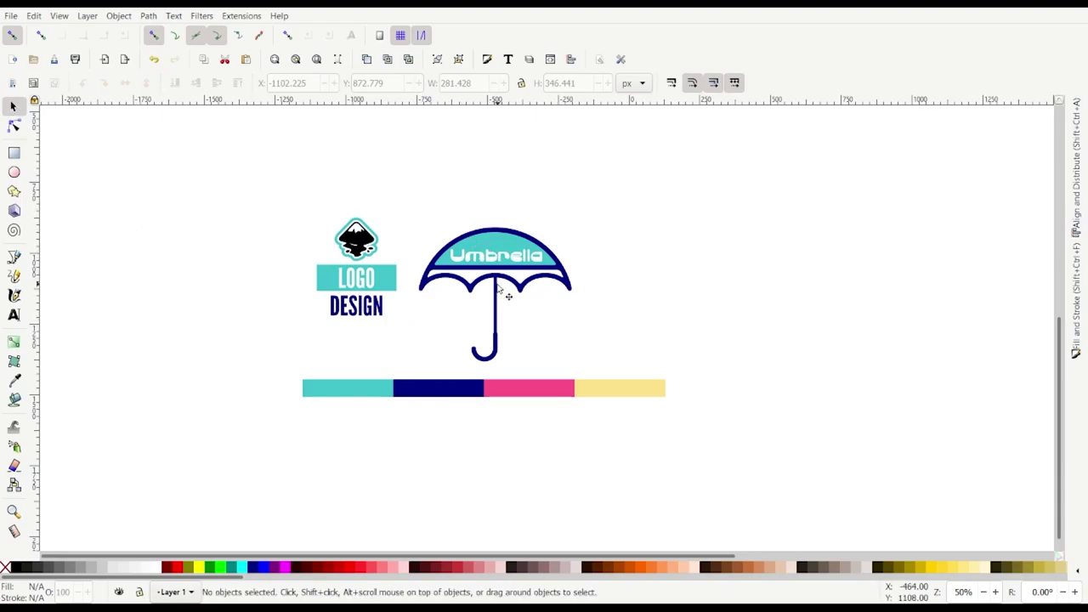
scroll(498, 288, "down", 1)
scroll(498, 288, "down", 8)
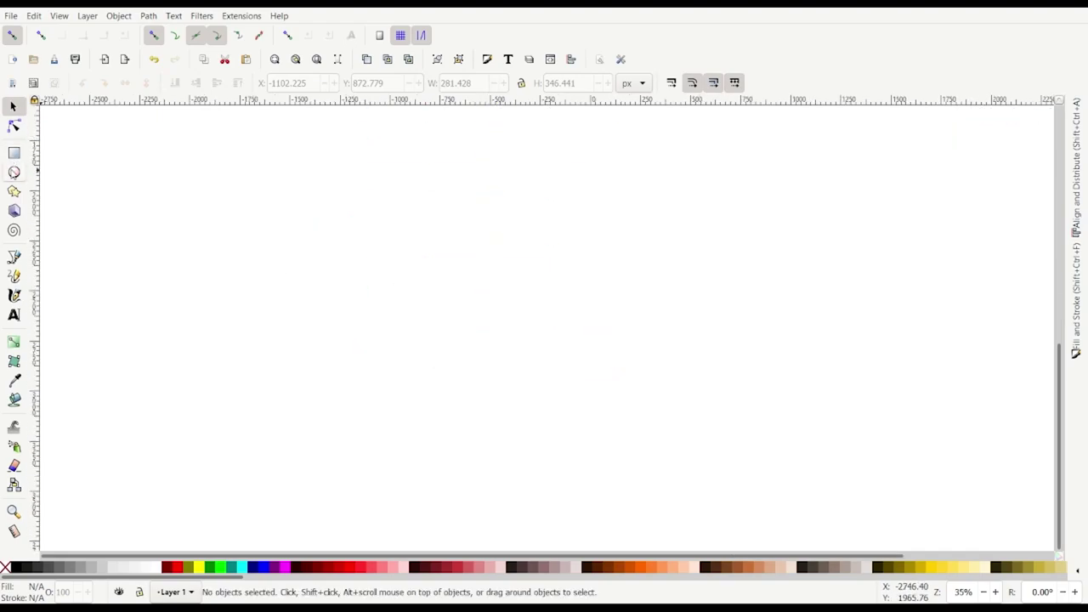
Draw a circle on the empty canvas and remove its fill in Fill and Stroke
left_click(14, 173)
left_click_drag(449, 261, 541, 348)
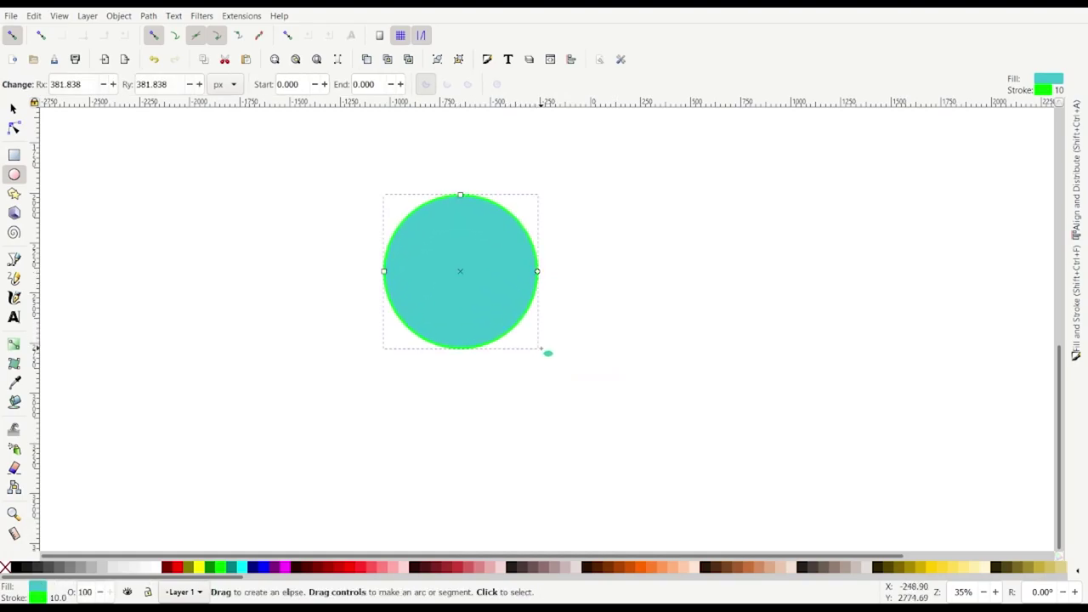
left_click(487, 59)
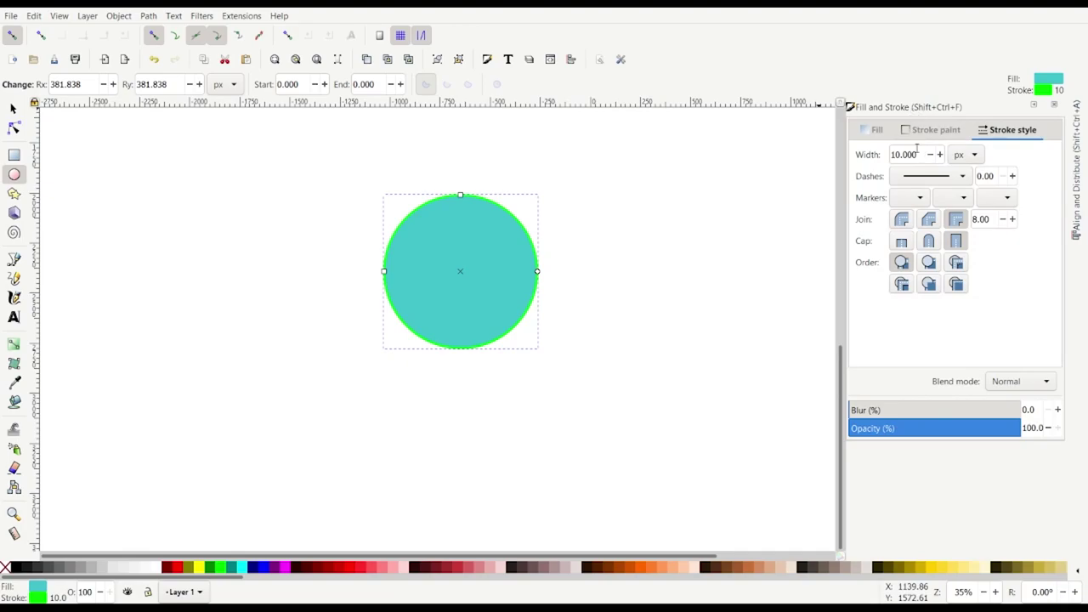
left_click(878, 130)
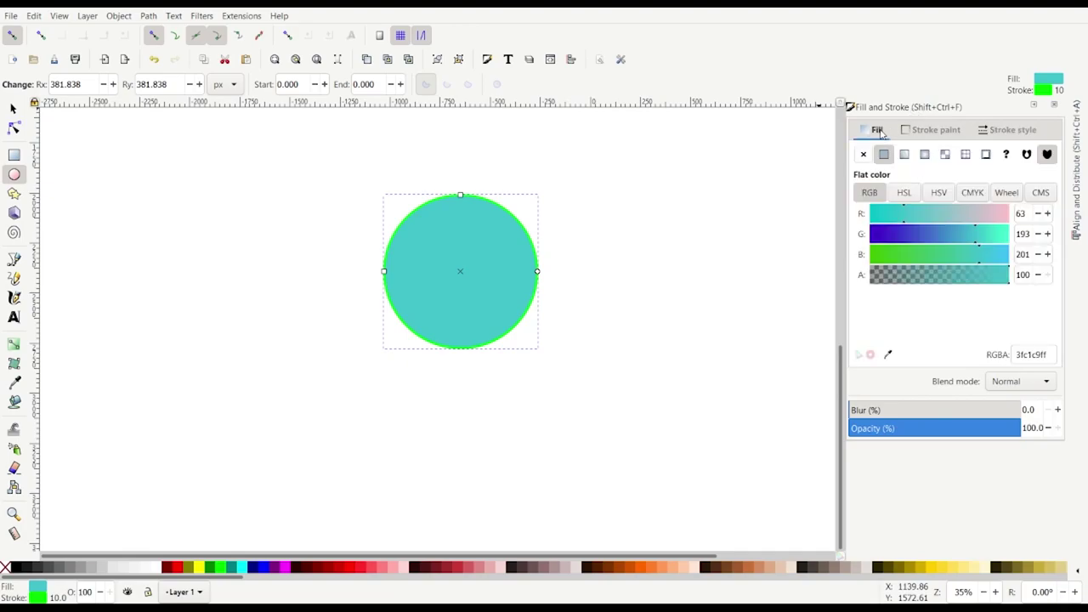
left_click(863, 155)
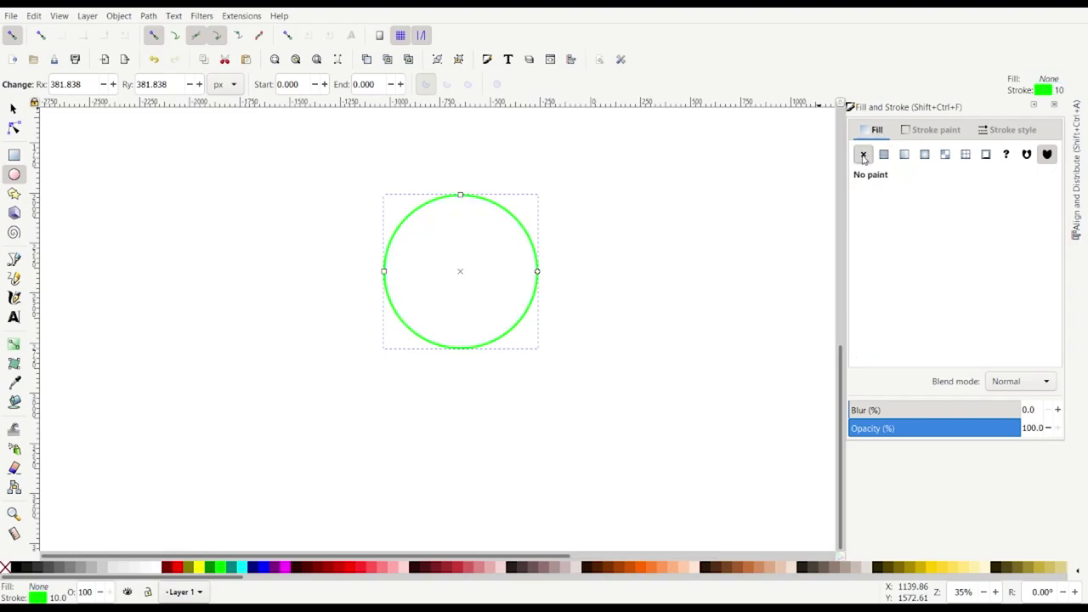
left_click(929, 132)
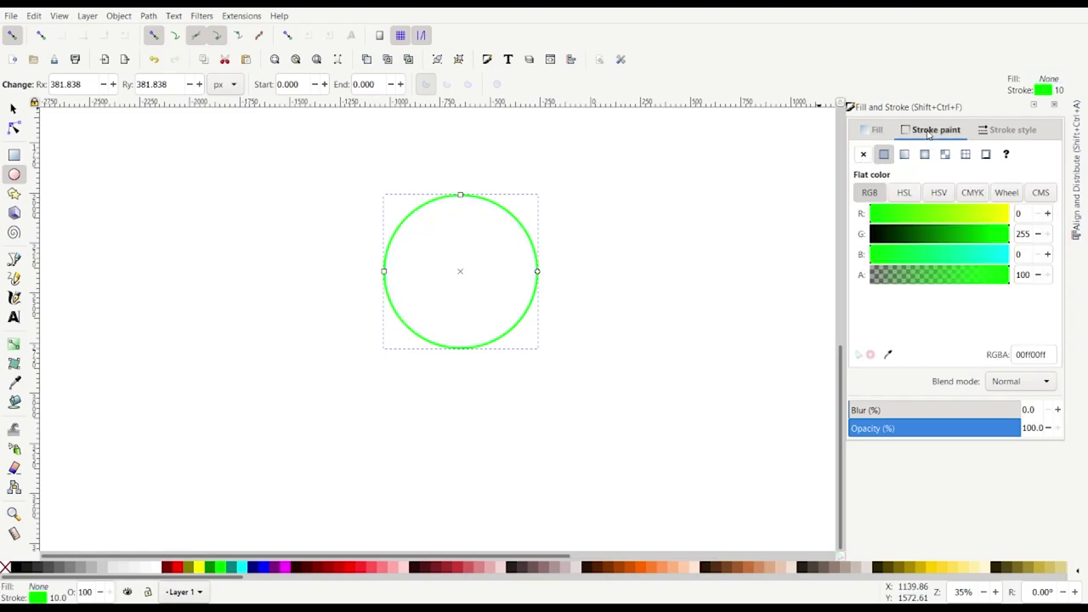
Set the circle's green outline to 20 px and shrink it to 723.675 px square
left_click(1011, 130)
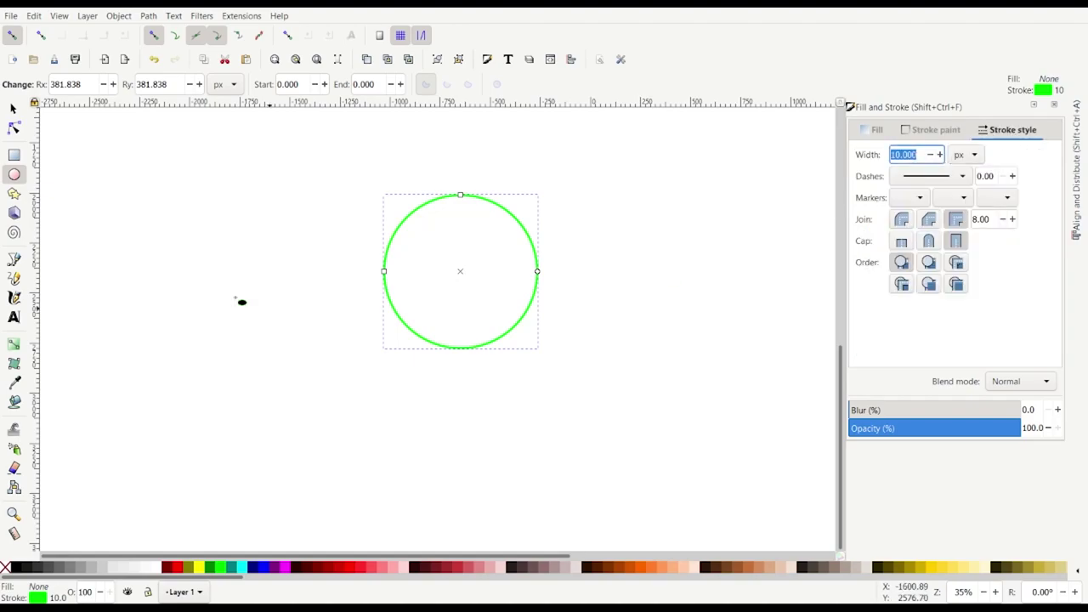
left_click(13, 108)
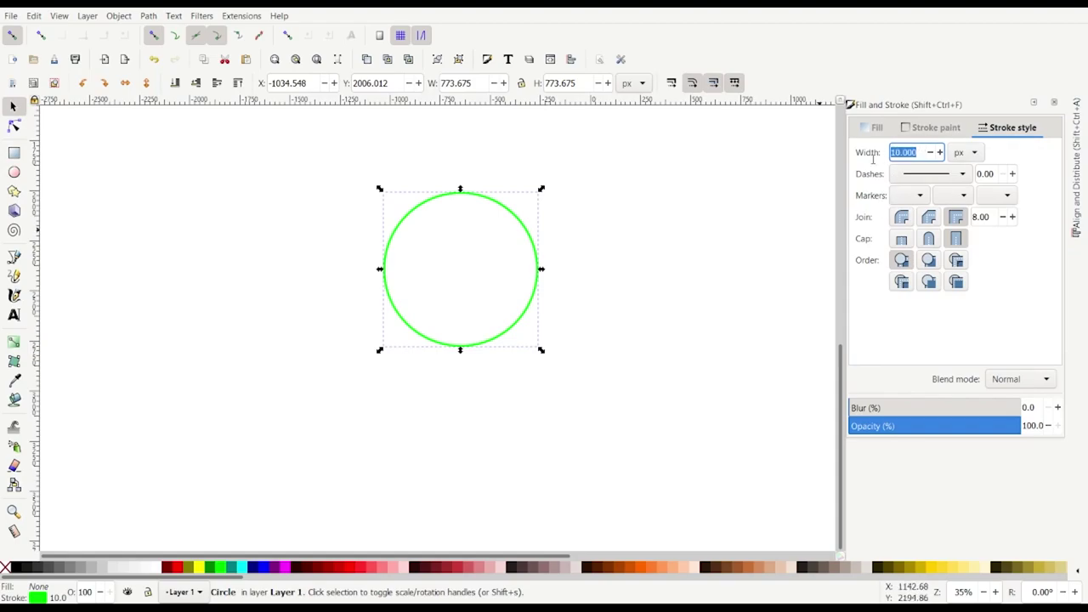
type("20")
key("Return")
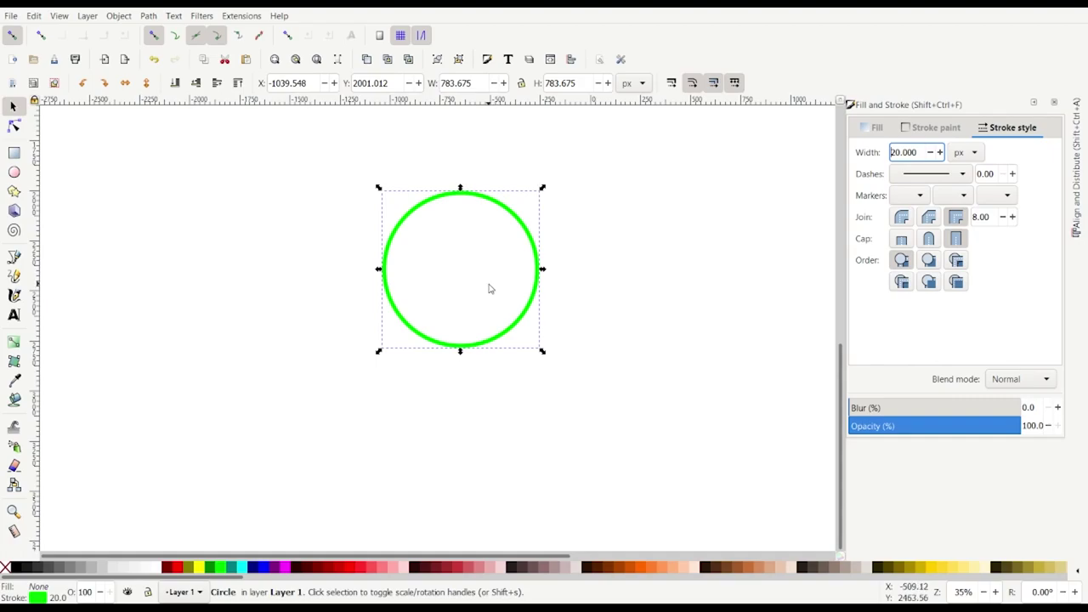
scroll(491, 286, "up", 1)
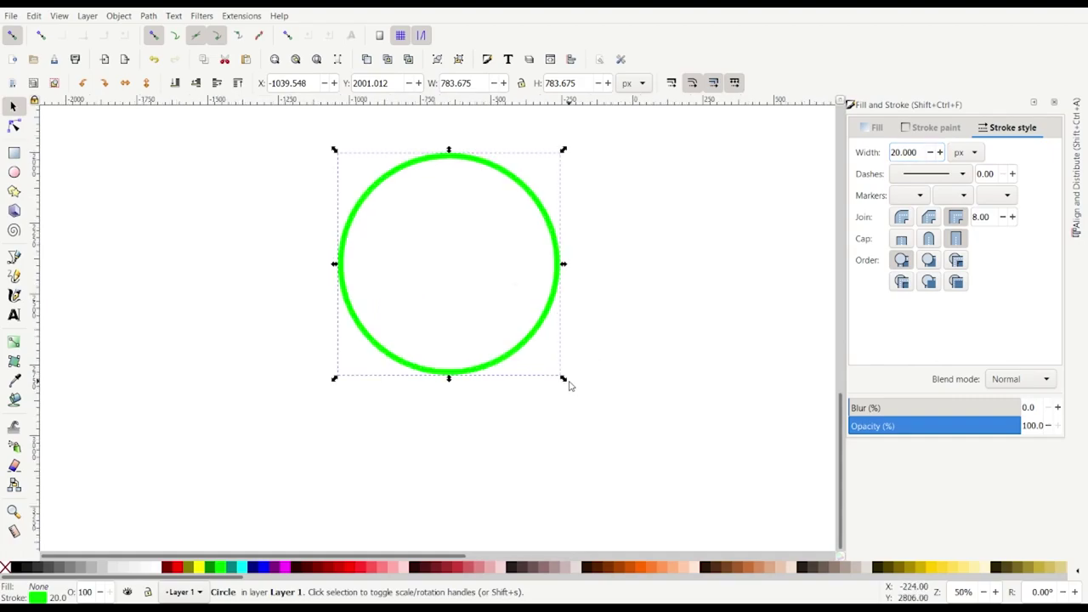
left_click_drag(563, 380, 553, 372)
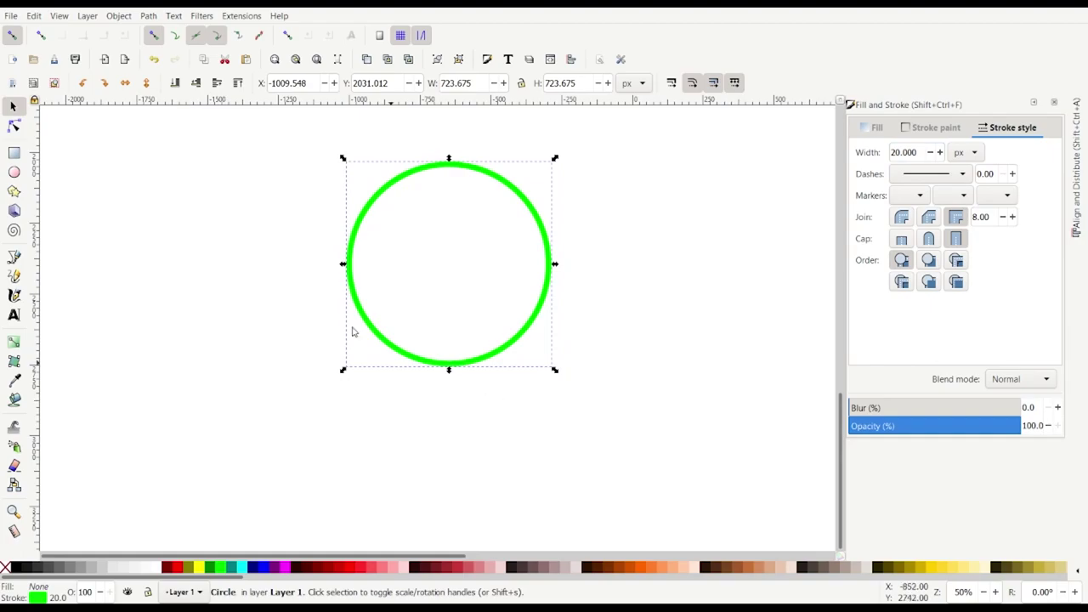
left_click(1033, 102)
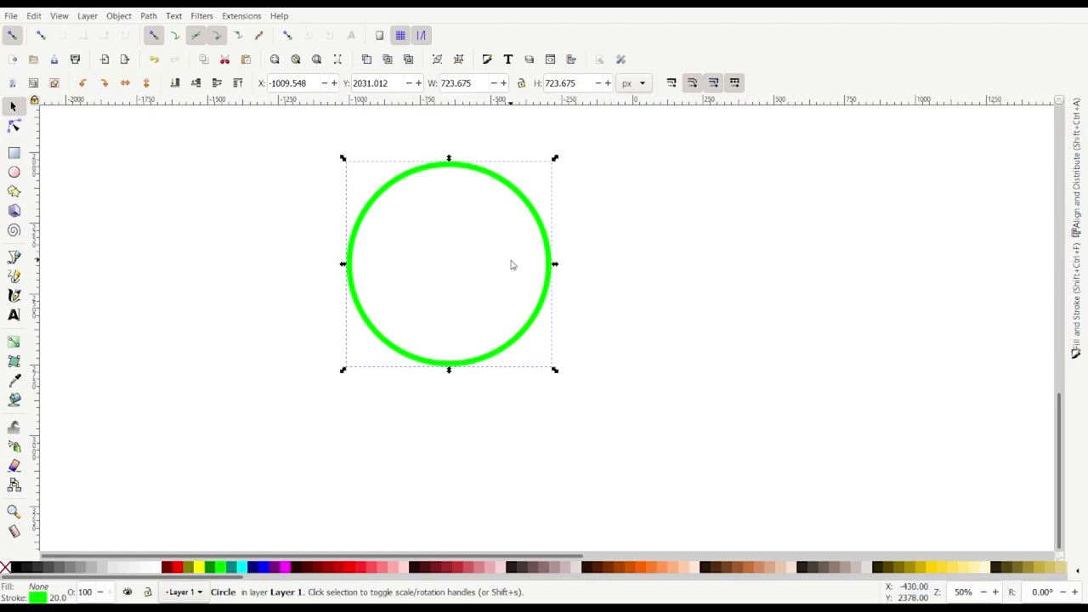
Make the circle solid black with no outline, and draw a wide green rectangle
left_click(14, 567)
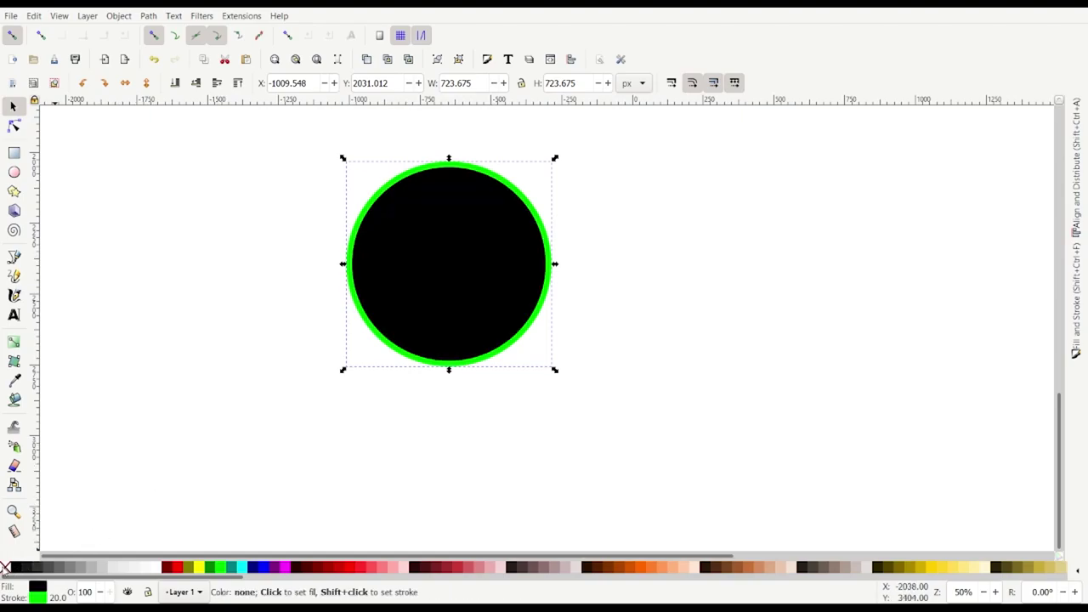
left_click(5, 567, "shift")
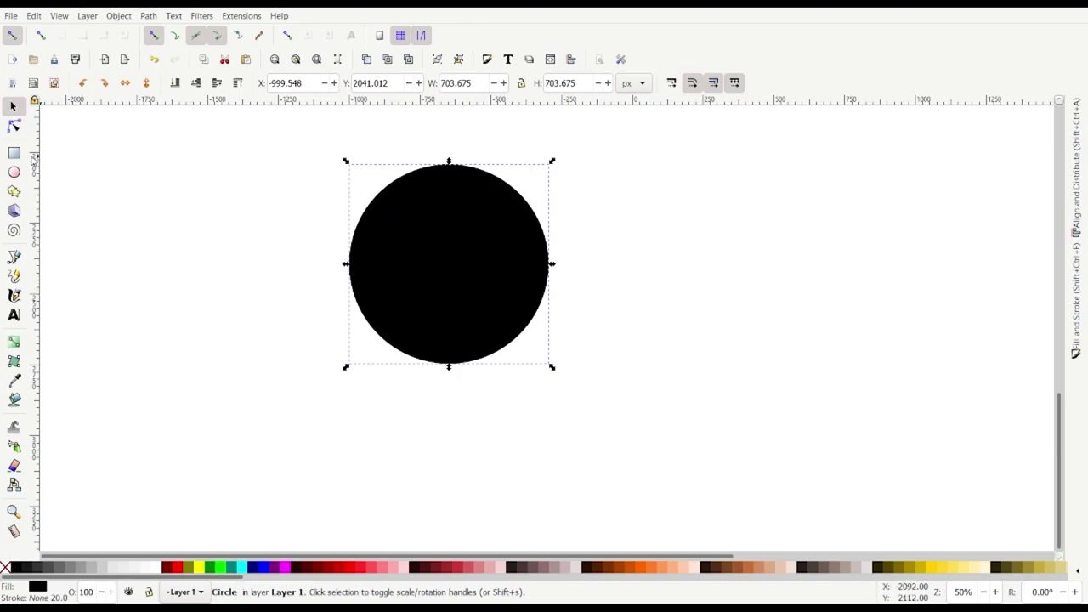
left_click(14, 154)
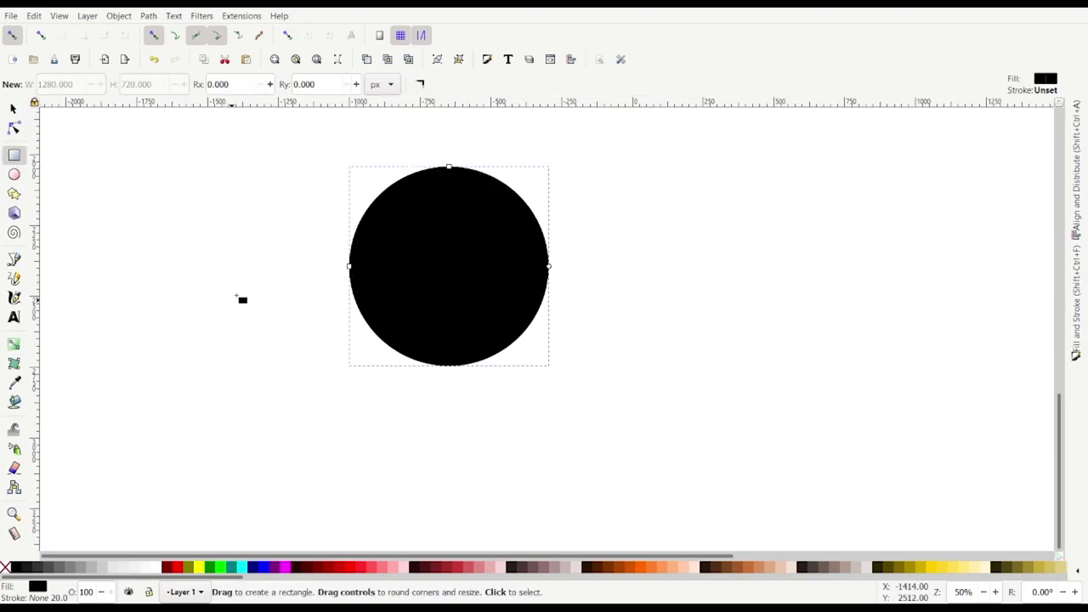
left_click_drag(254, 270, 654, 409)
left_click(225, 566)
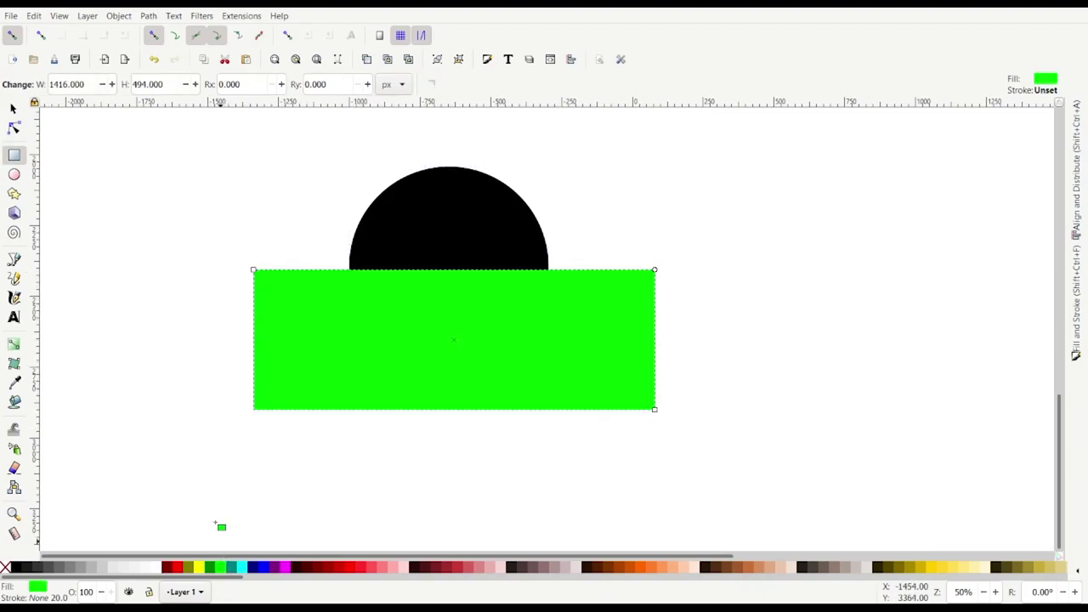
Turn on snapping and fit the green rectangle, 1371.895 × 494 px, over the circle's upper half
left_click(13, 108)
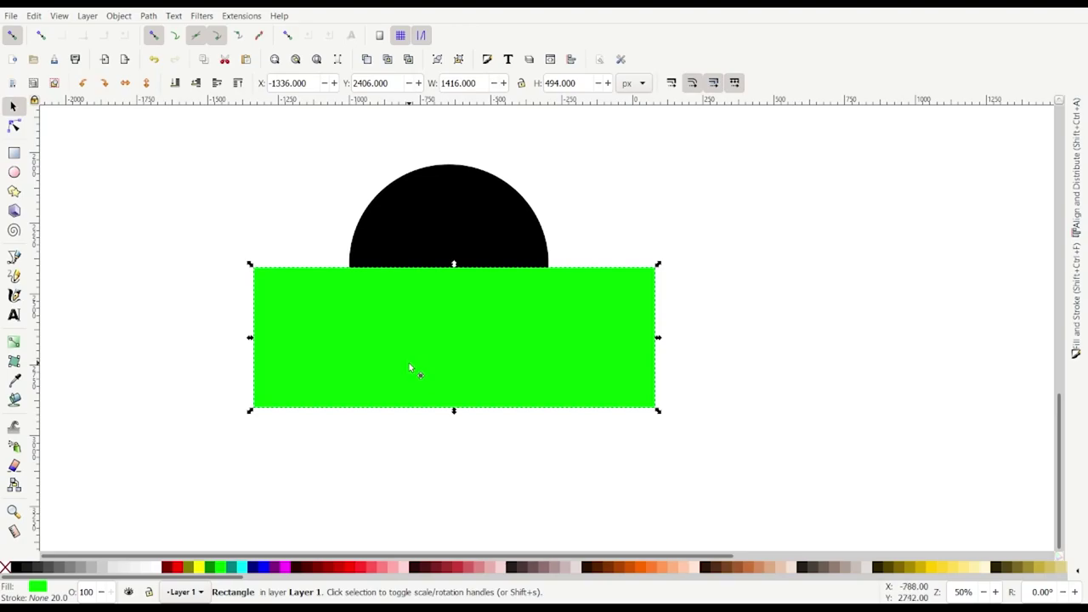
left_click_drag(409, 368, 414, 355)
left_click_drag(314, 363, 673, 302)
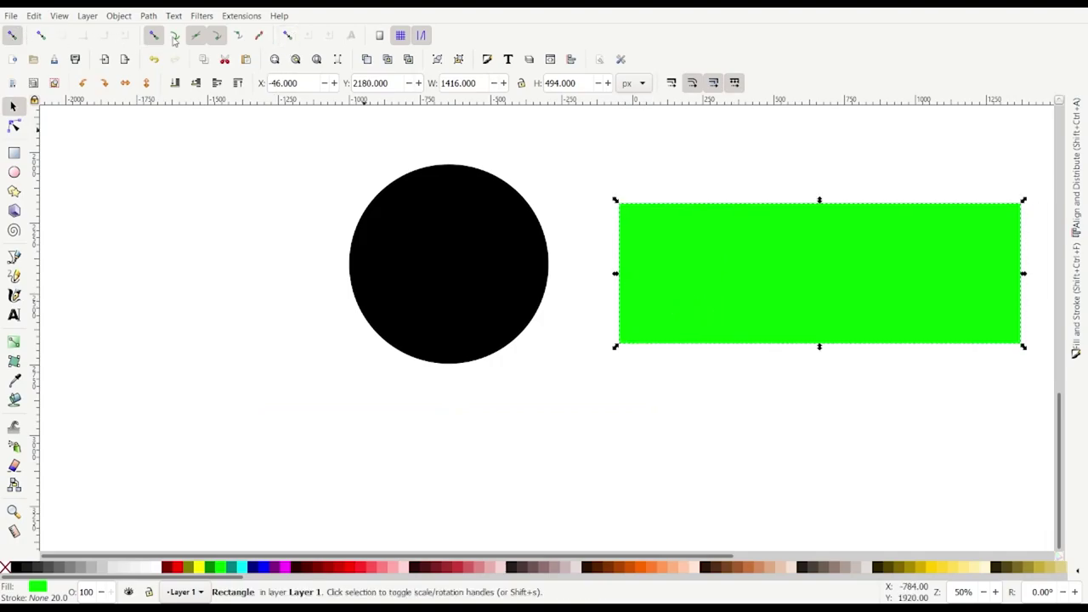
left_click(287, 36)
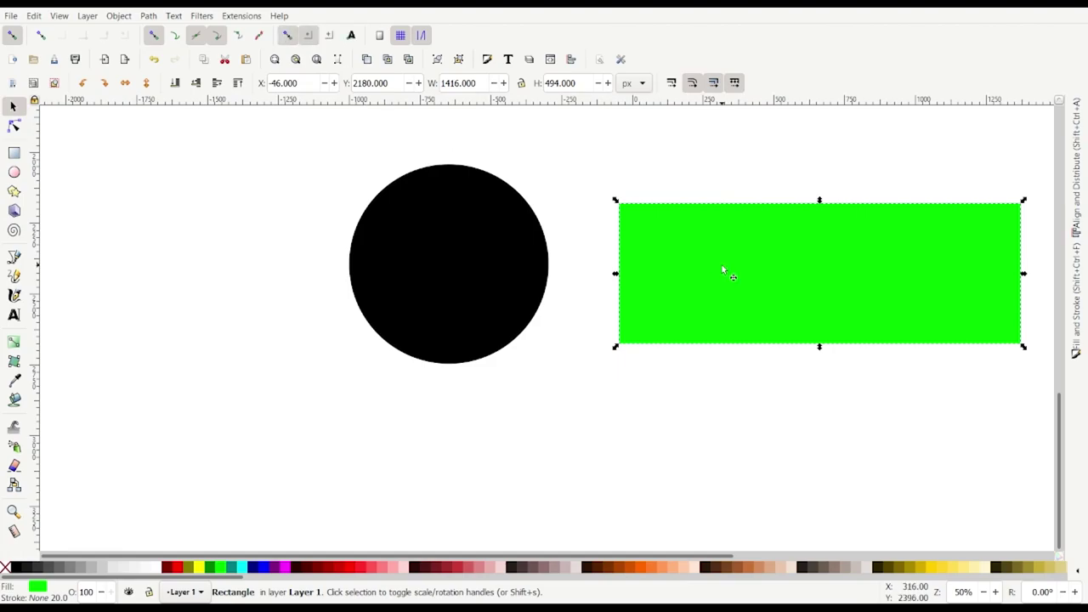
left_click_drag(721, 269, 533, 202)
scroll(529, 209, "up", 3)
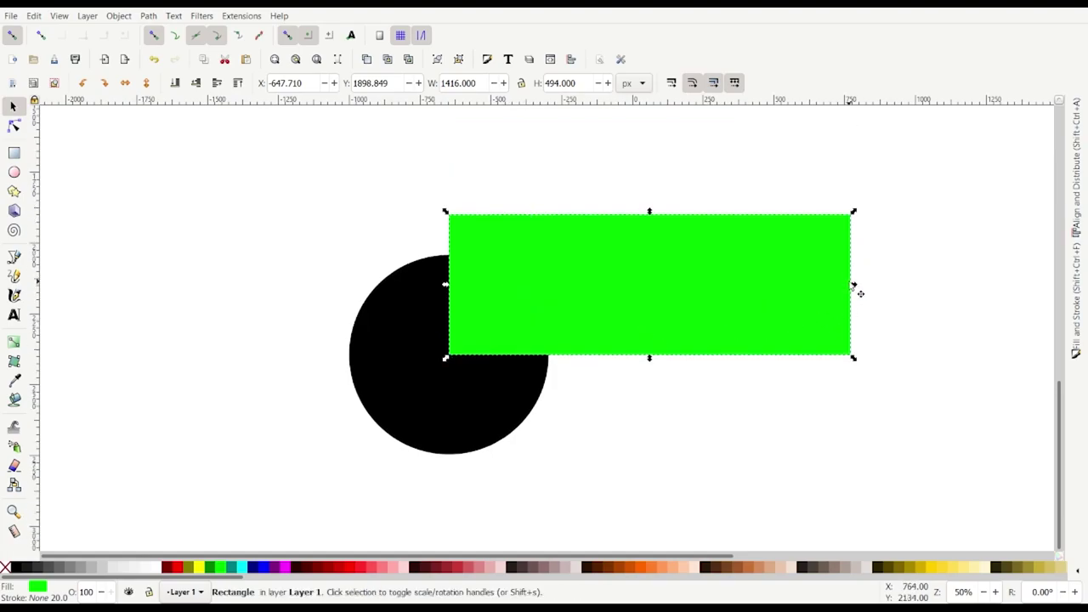
left_click_drag(852, 285, 628, 284)
left_click_drag(446, 287, 236, 285)
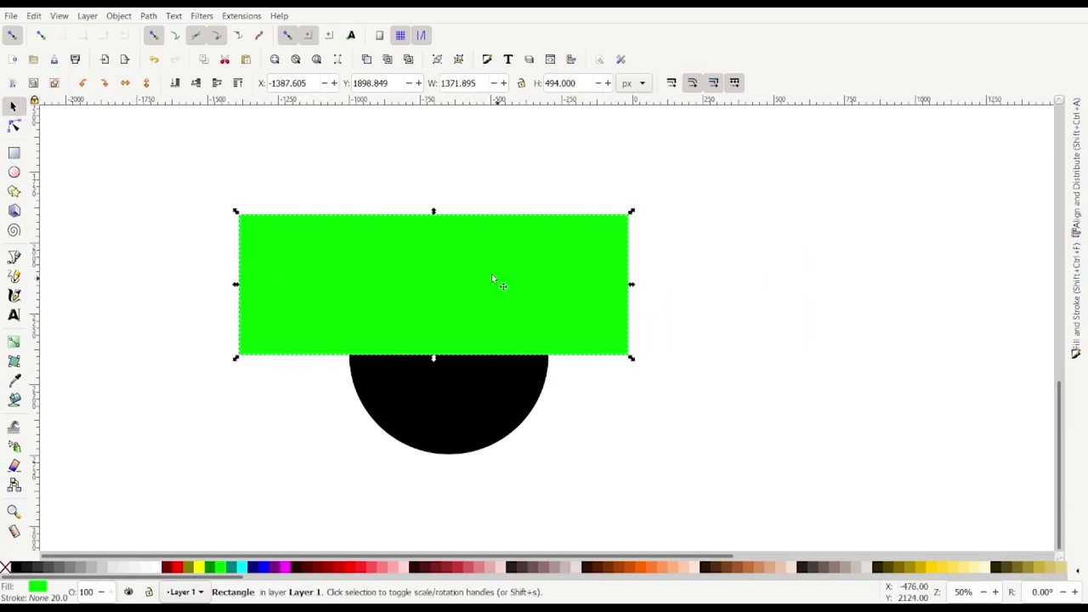
left_click(422, 379, "shift")
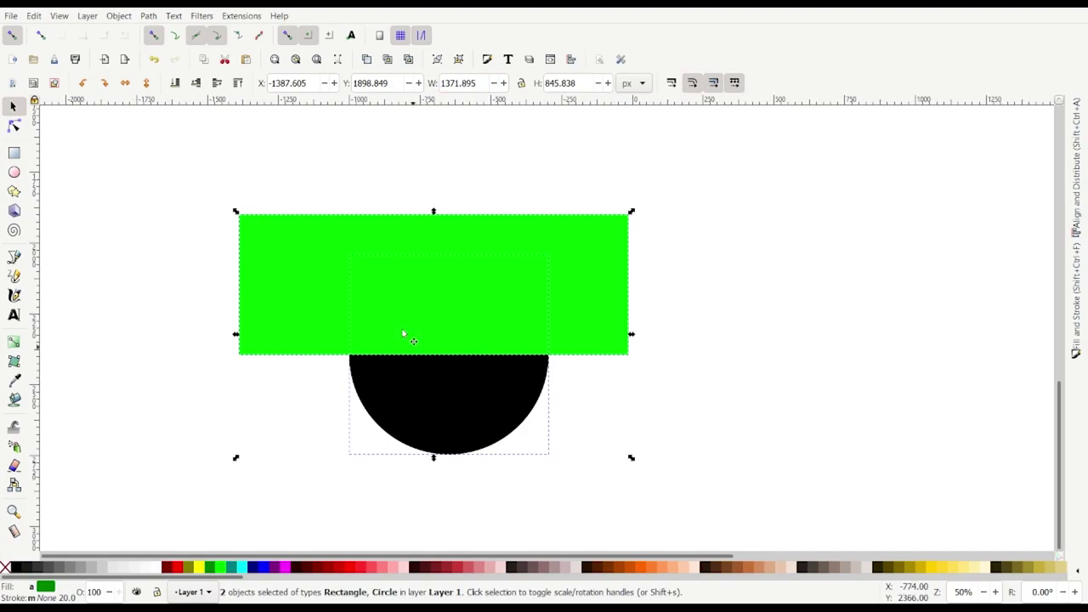
left_click(149, 16)
left_click(167, 119)
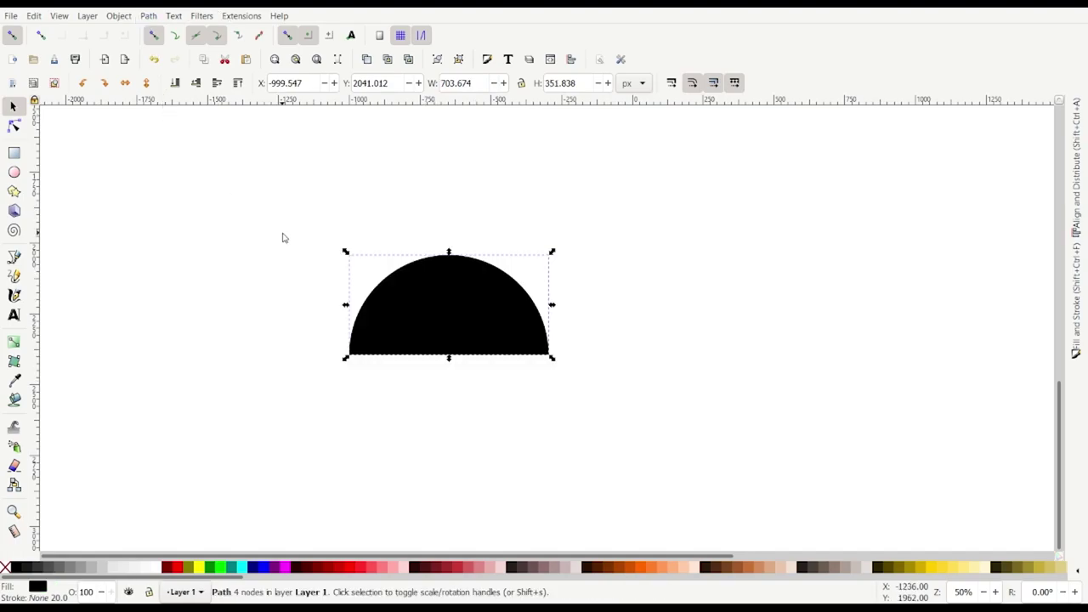
left_click(14, 125)
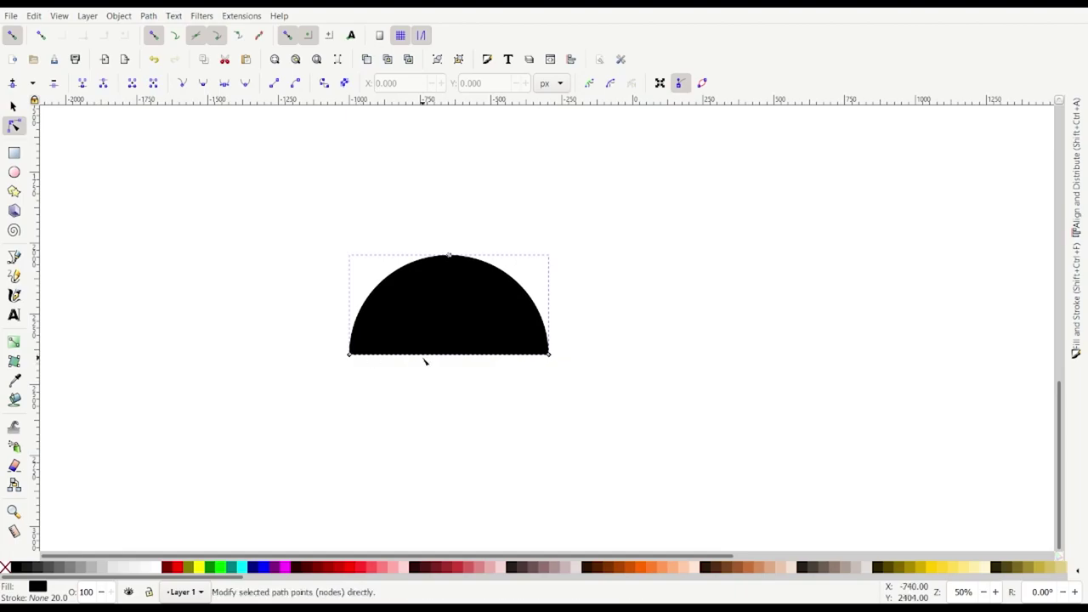
scroll(425, 361, "up", 4)
scroll(511, 265, "up", 4)
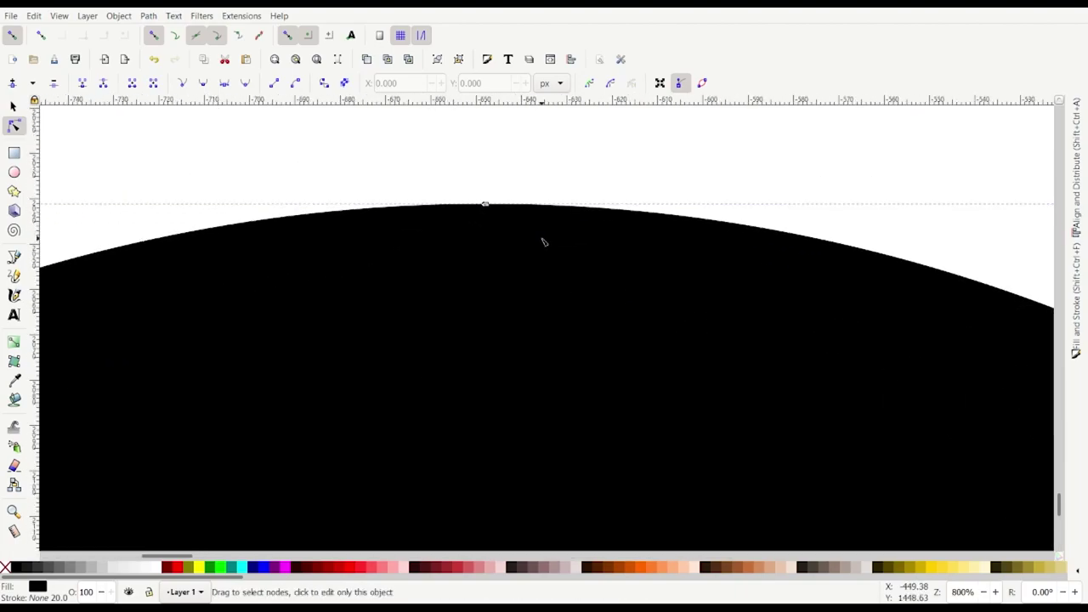
scroll(479, 214, "up", 4)
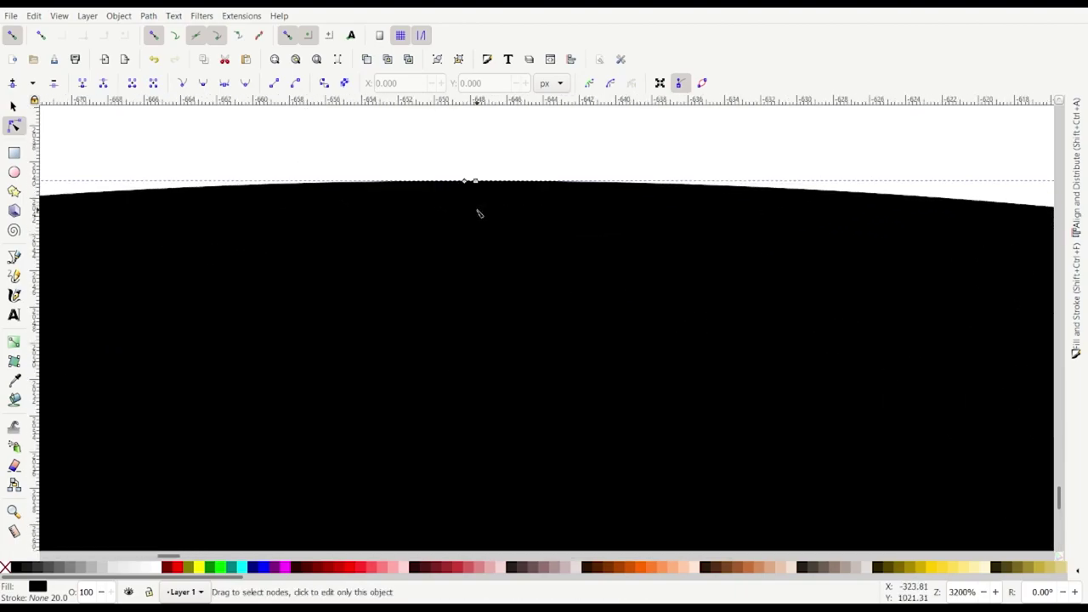
scroll(479, 214, "down", 11)
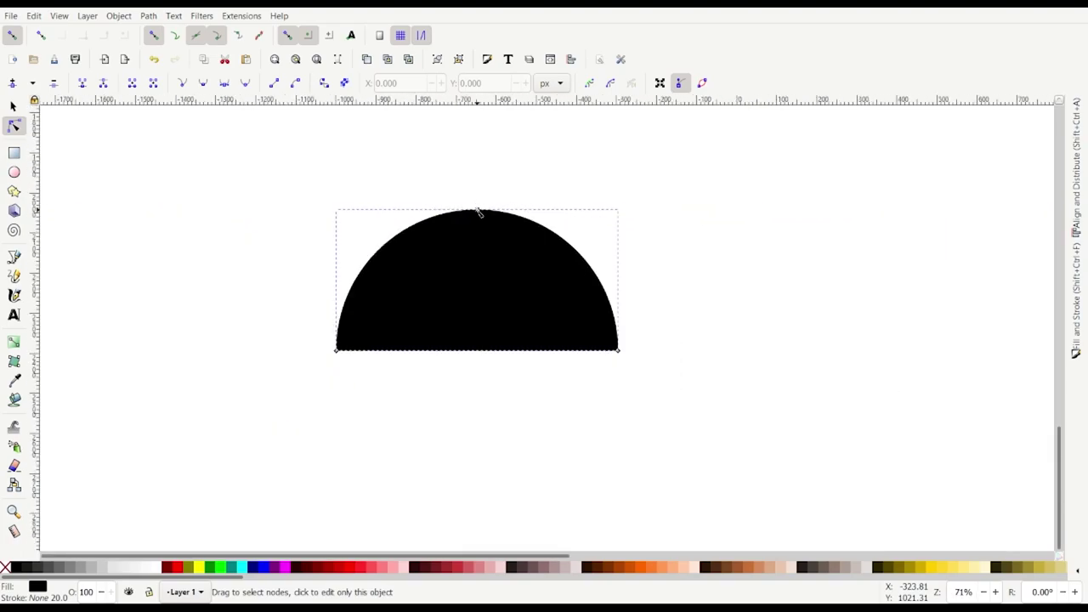
scroll(490, 271, "up", 2)
scroll(484, 230, "up", 5)
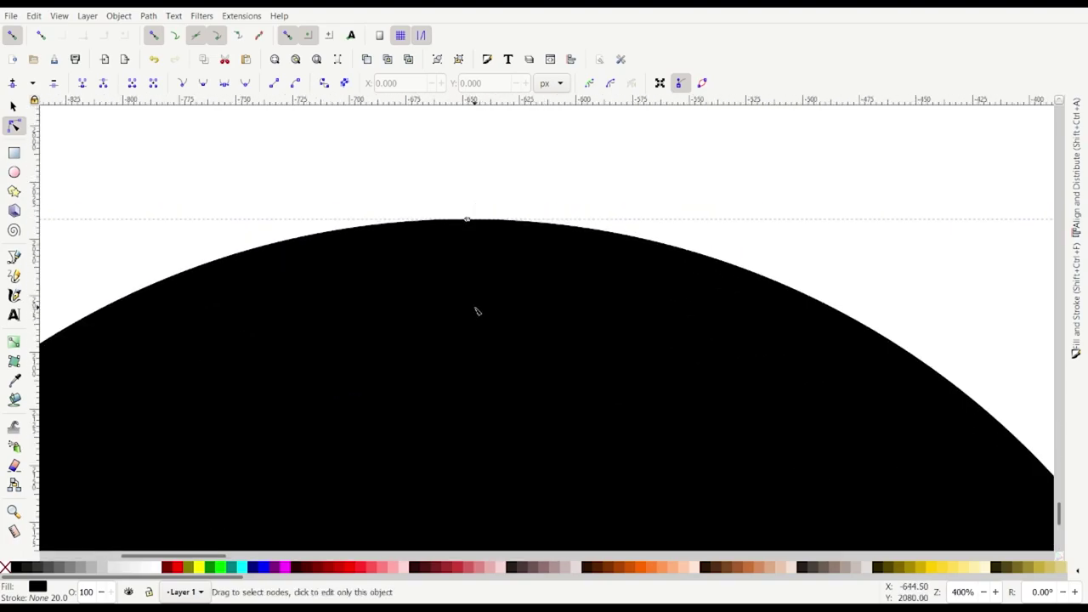
scroll(476, 311, "down", 5)
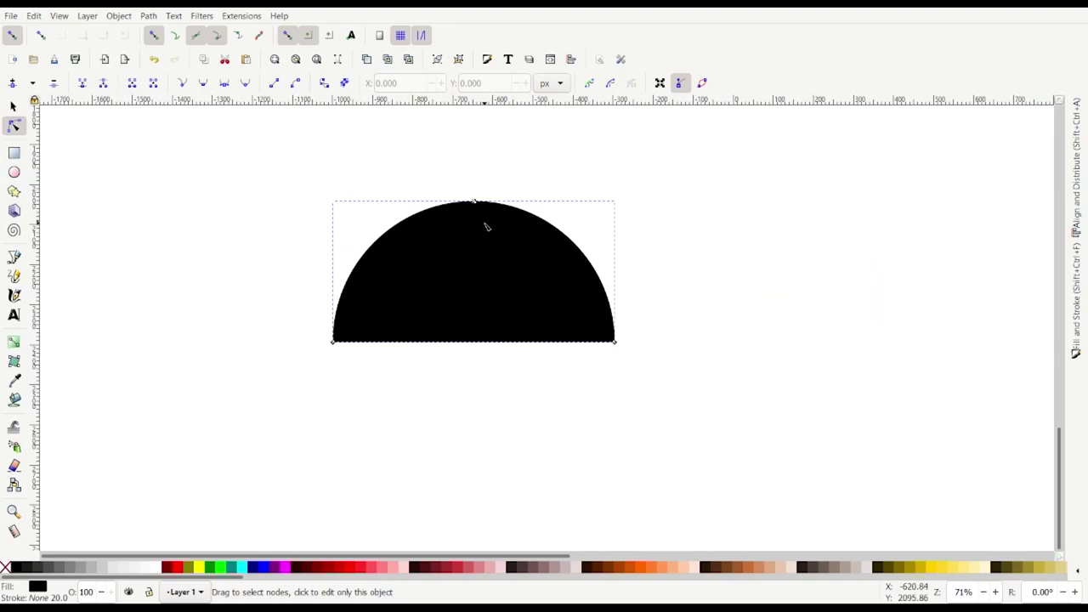
left_click(147, 16)
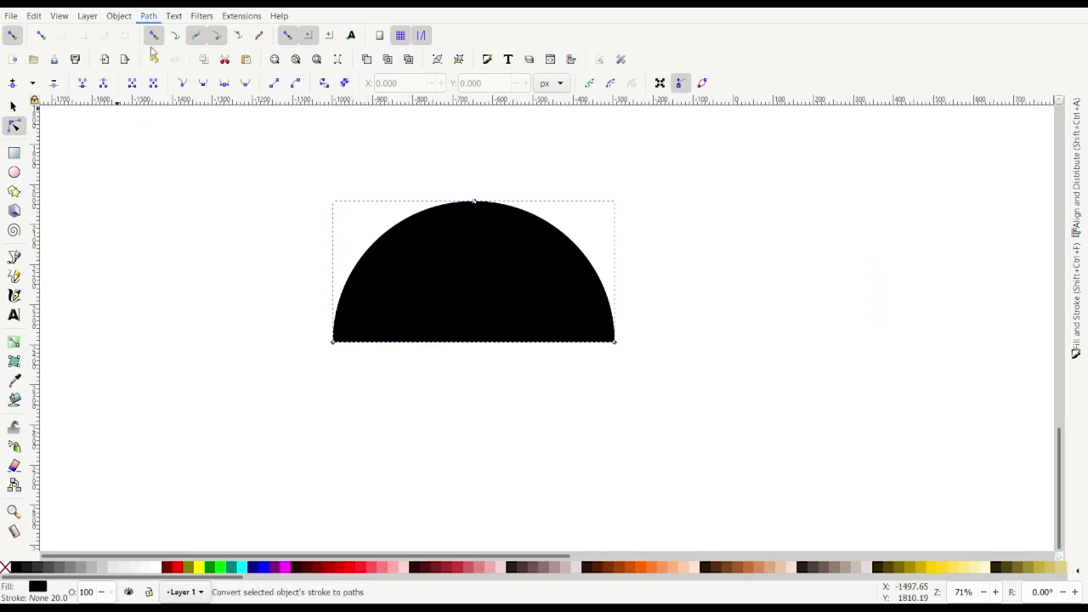
left_click(180, 277)
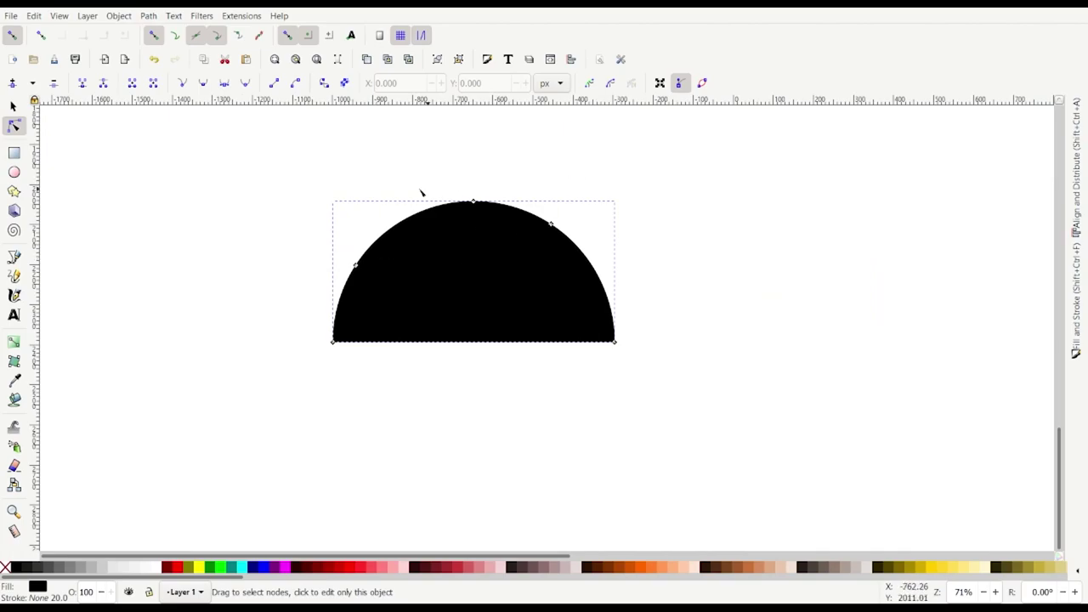
key("ctrl+z")
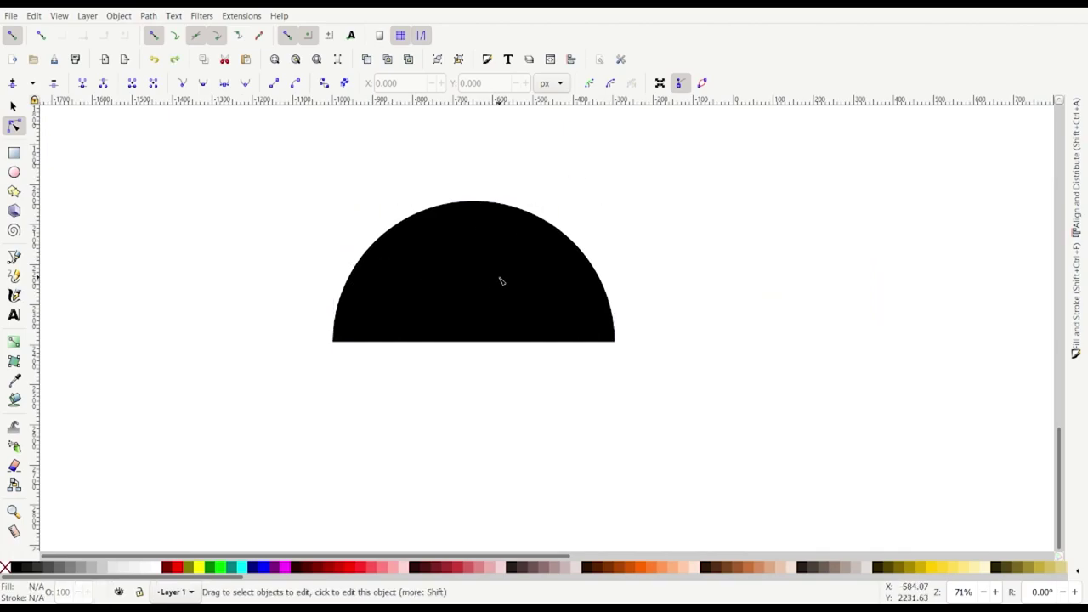
left_click(445, 233)
left_click(13, 107)
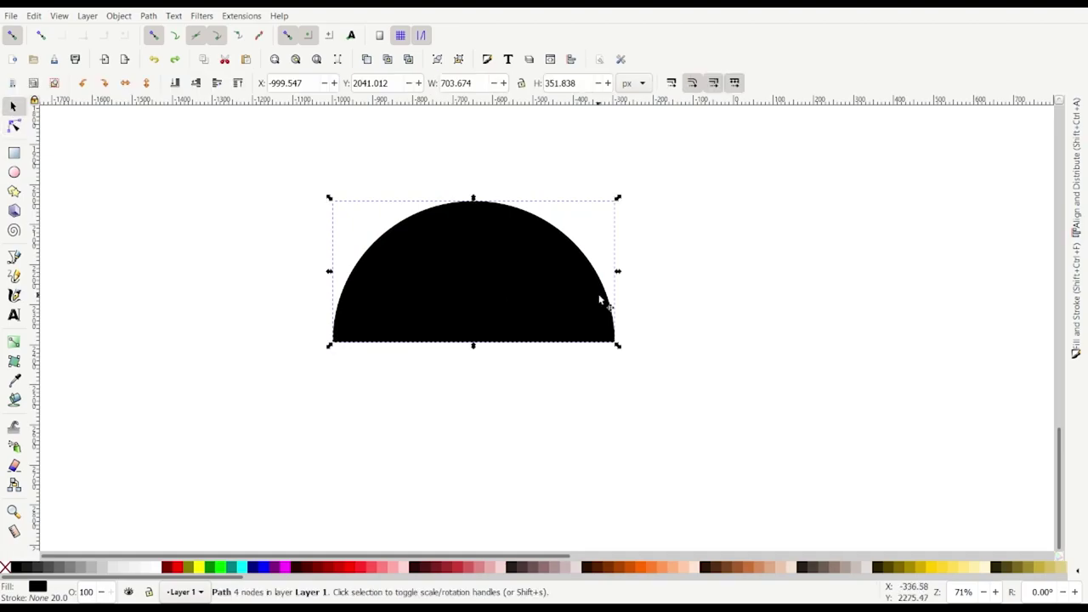
scroll(202, 320, "down", 1)
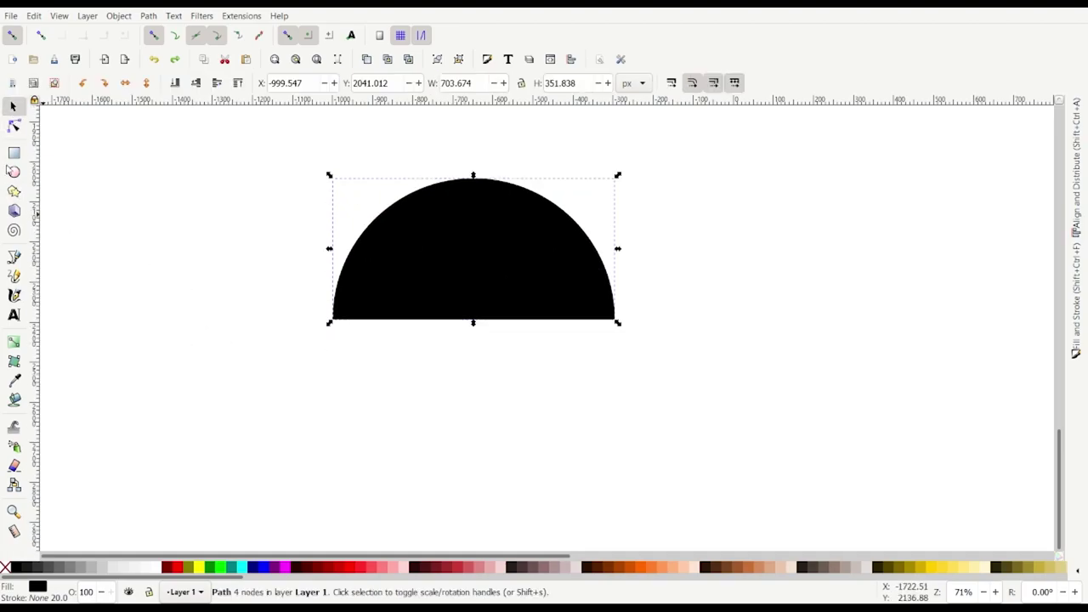
Draw a green circle below the half-disc and stretch it into a wider ellipse
left_click(13, 173)
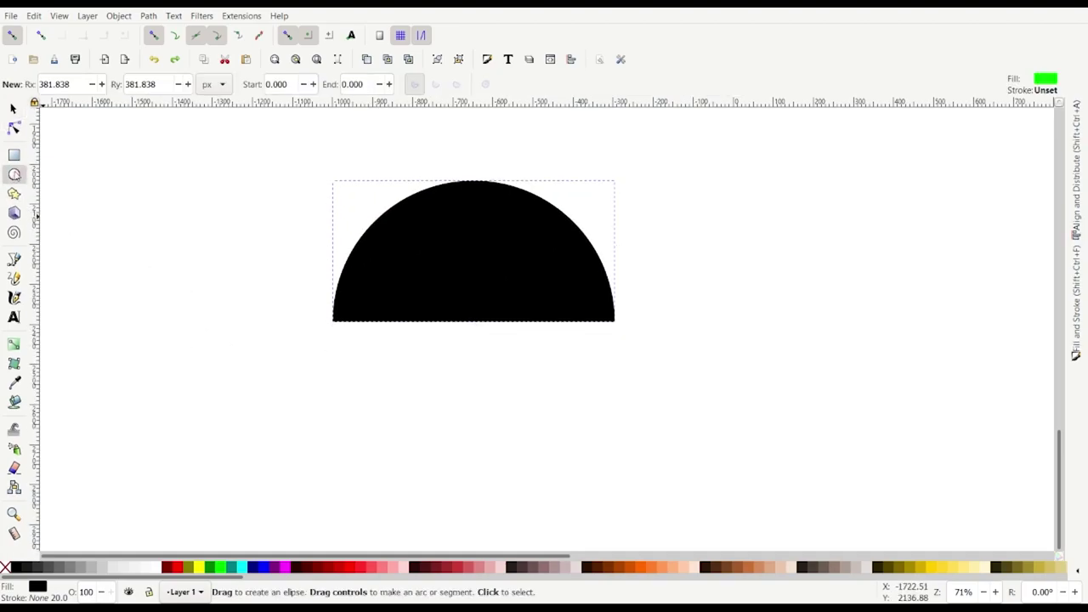
left_click_drag(341, 386, 380, 425)
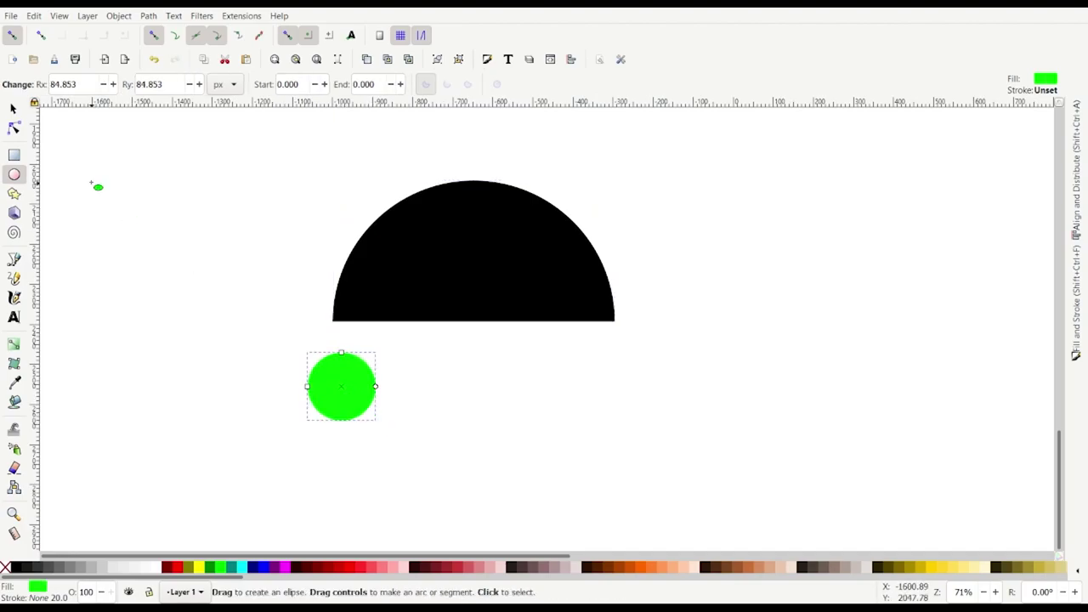
left_click(13, 108)
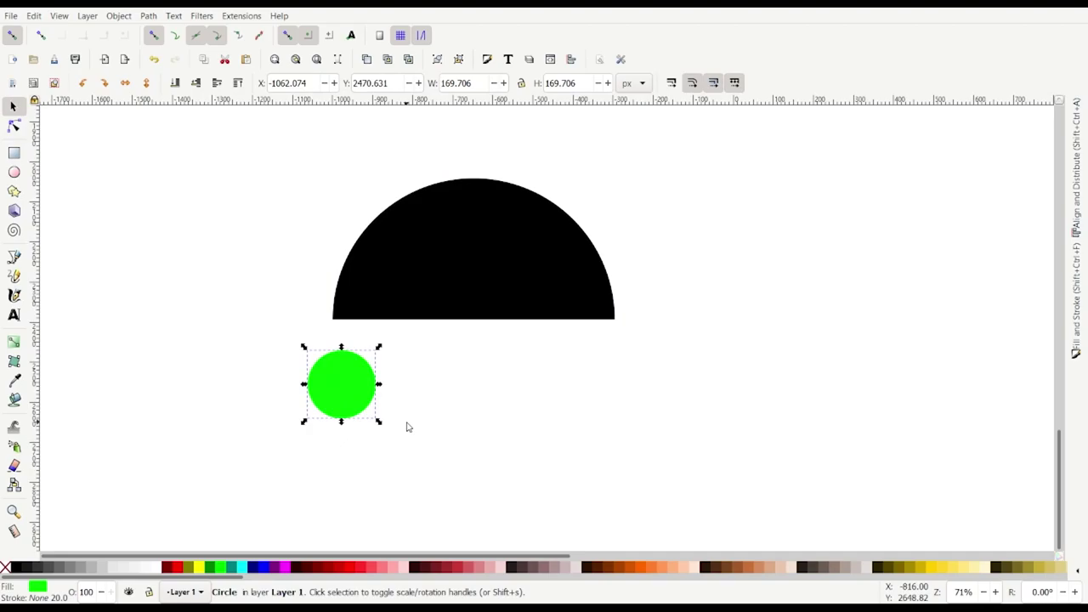
left_click_drag(379, 388, 355, 418)
Duplicate the ellipse and place the copy touching it horizontally, both 230.053 × 169.706 px
key("ctrl")
left_click(355, 423)
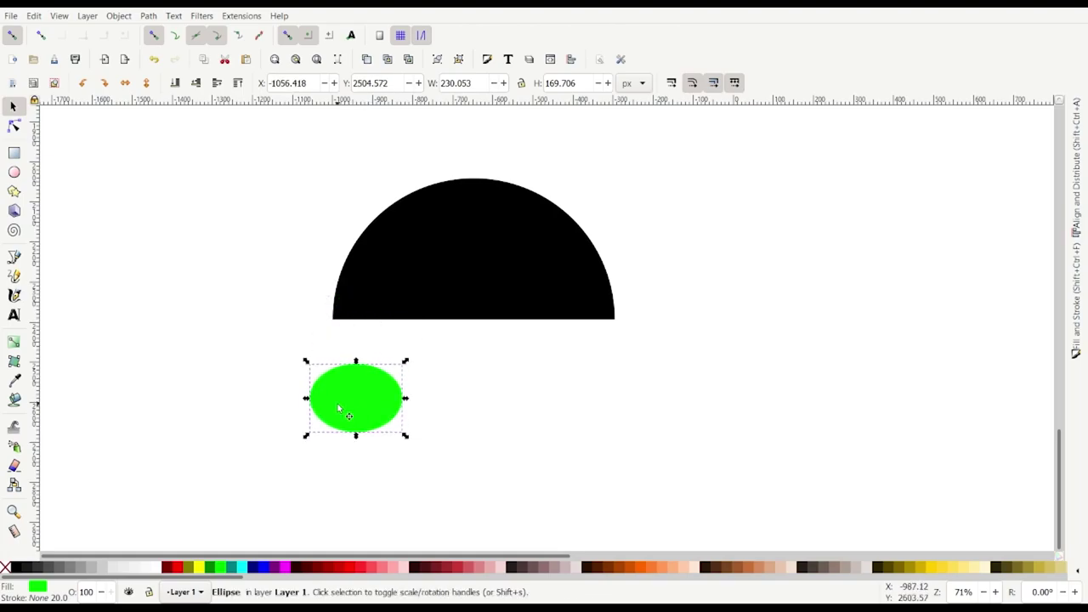
key("ctrl+d")
left_click_drag(332, 402, 413, 379)
scroll(401, 416, "up", 2)
scroll(400, 418, "up", 1)
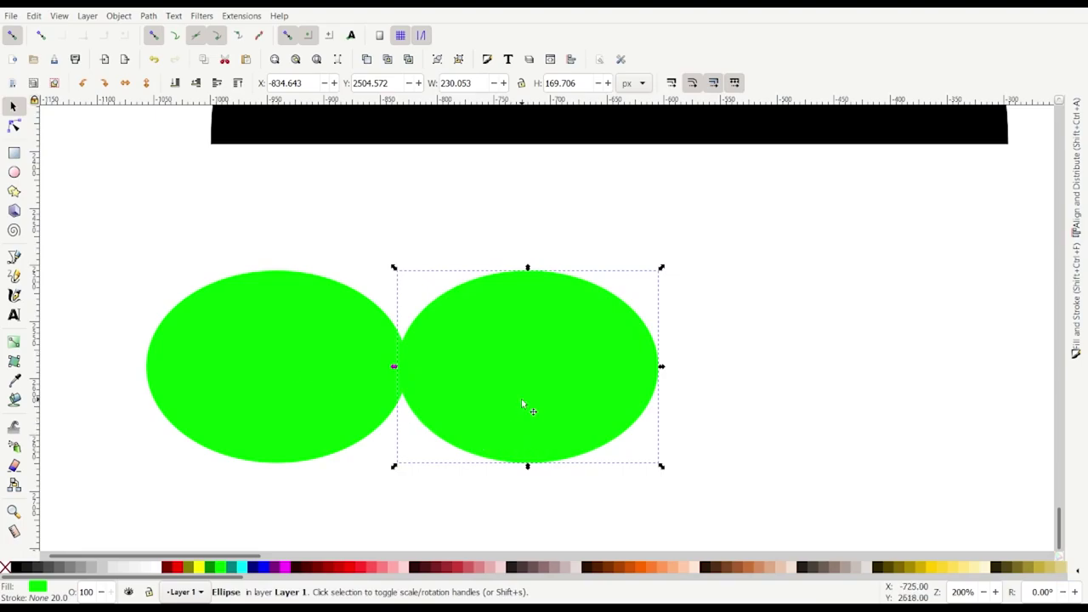
Add a third ellipse, select all three, and align them on one horizontal axis with even spacing
left_click_drag(474, 388, 727, 383)
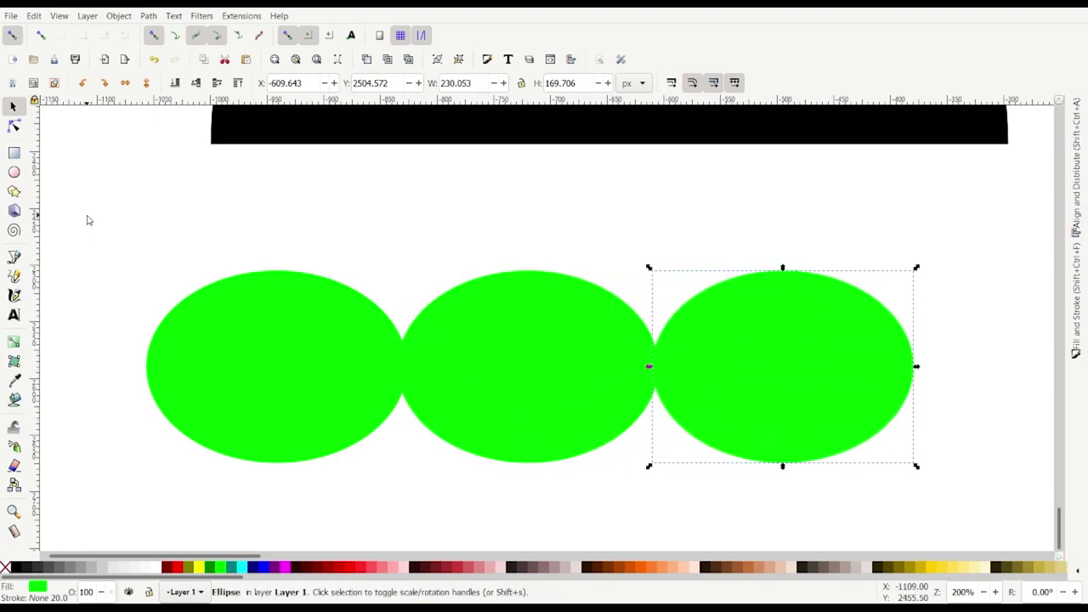
left_click_drag(86, 220, 1003, 530)
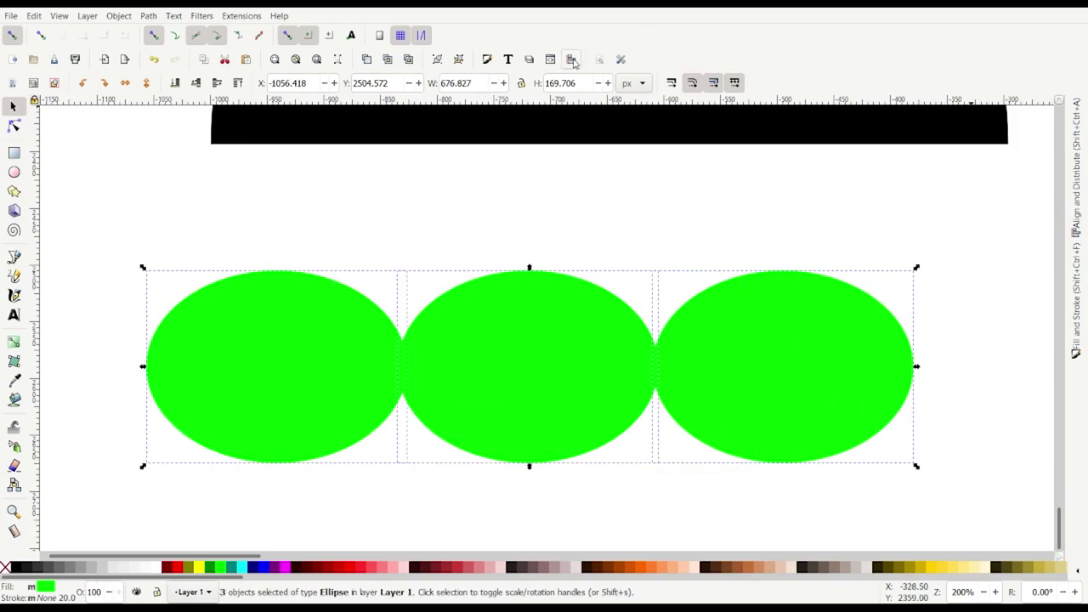
left_click(571, 59)
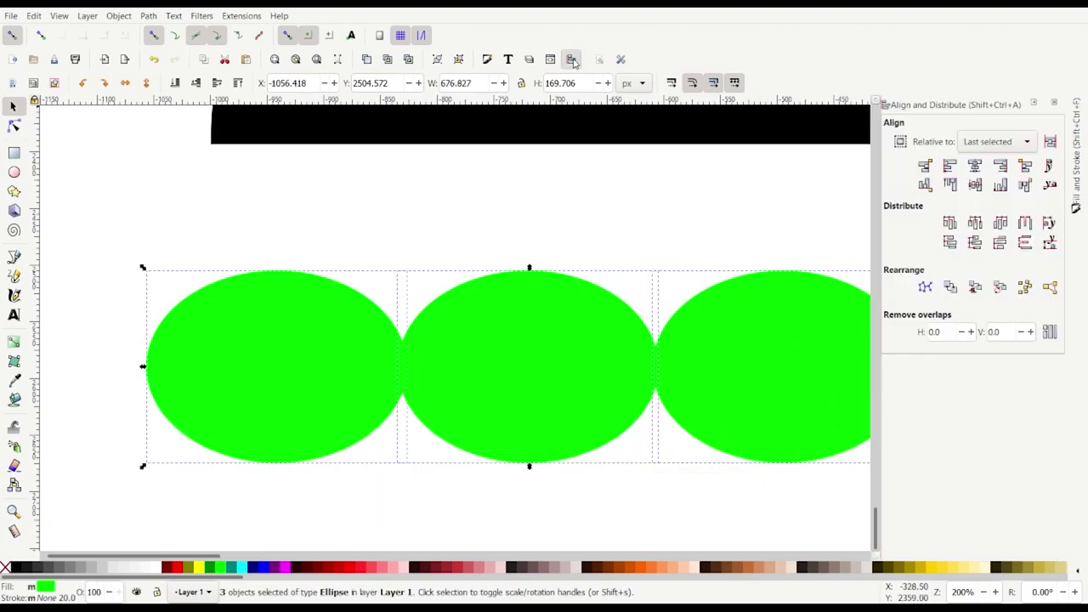
left_click(975, 185)
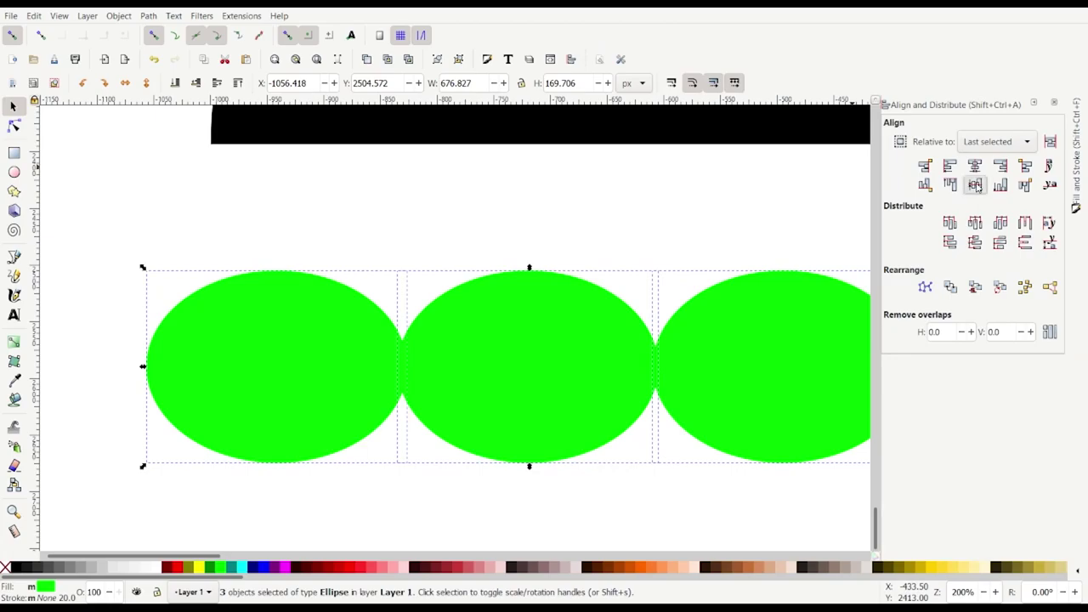
left_click(1025, 224)
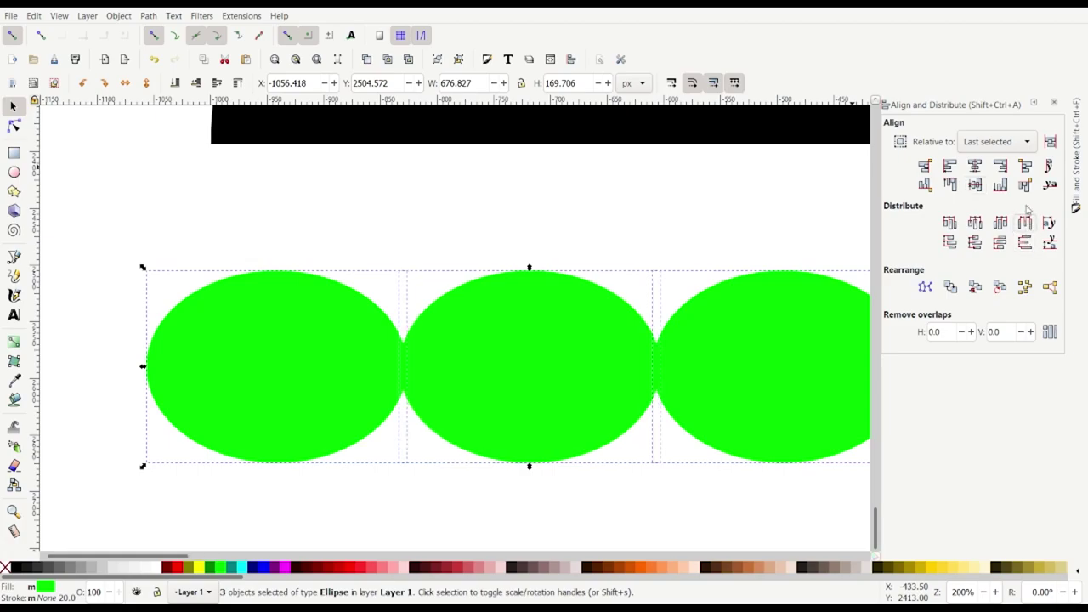
left_click(1033, 102)
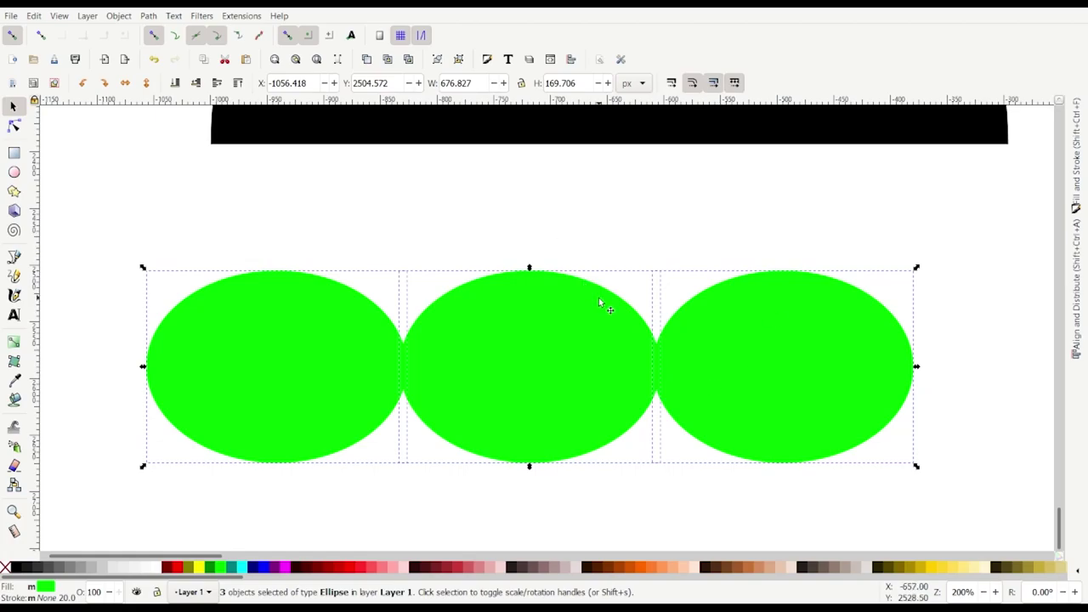
left_click(149, 16)
Union the three ellipses into one scalloped shape and place it just below the half-disc
left_click(174, 116)
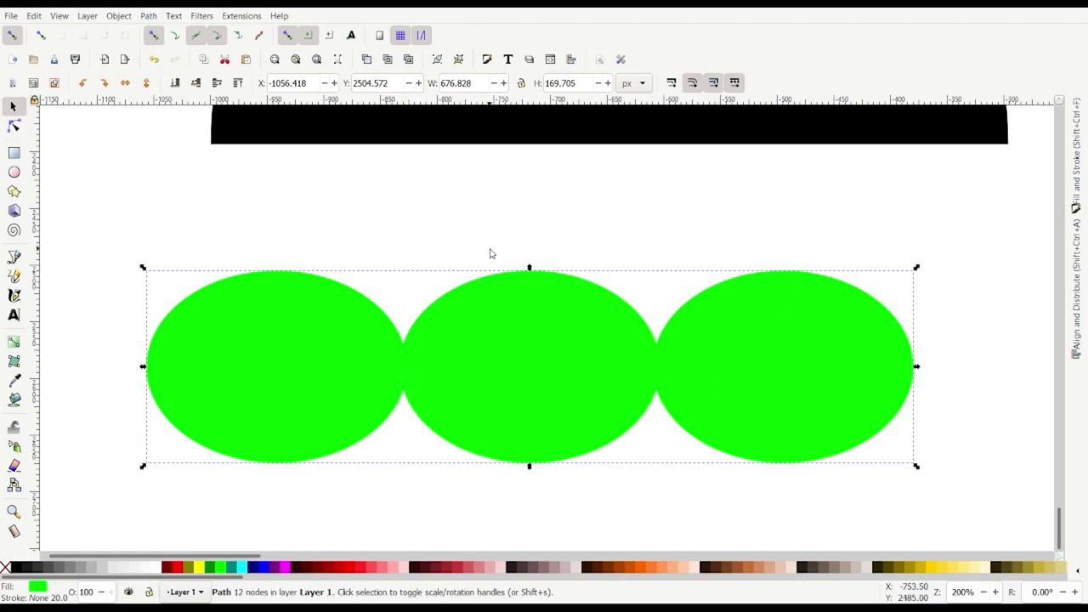
scroll(489, 247, "down", 2)
scroll(524, 255, "up", 1)
mouse_move(494, 324)
left_mouse_down()
mouse_move(529, 309)
mouse_move(527, 279)
left_mouse_up()
left_click(576, 202)
left_click_drag(575, 201, 571, 217)
left_click(575, 316)
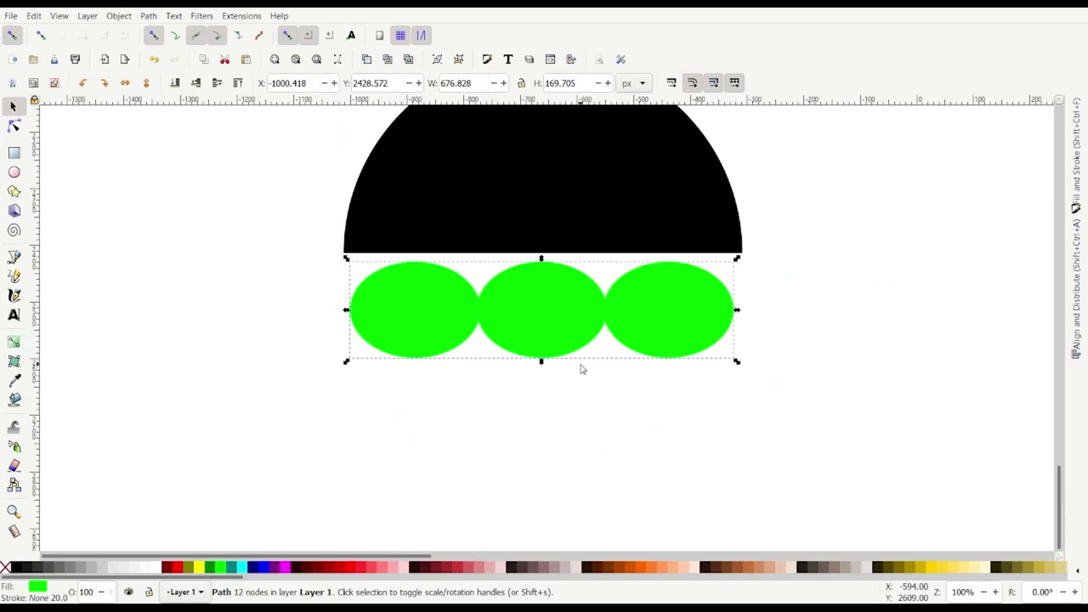
left_click(579, 160)
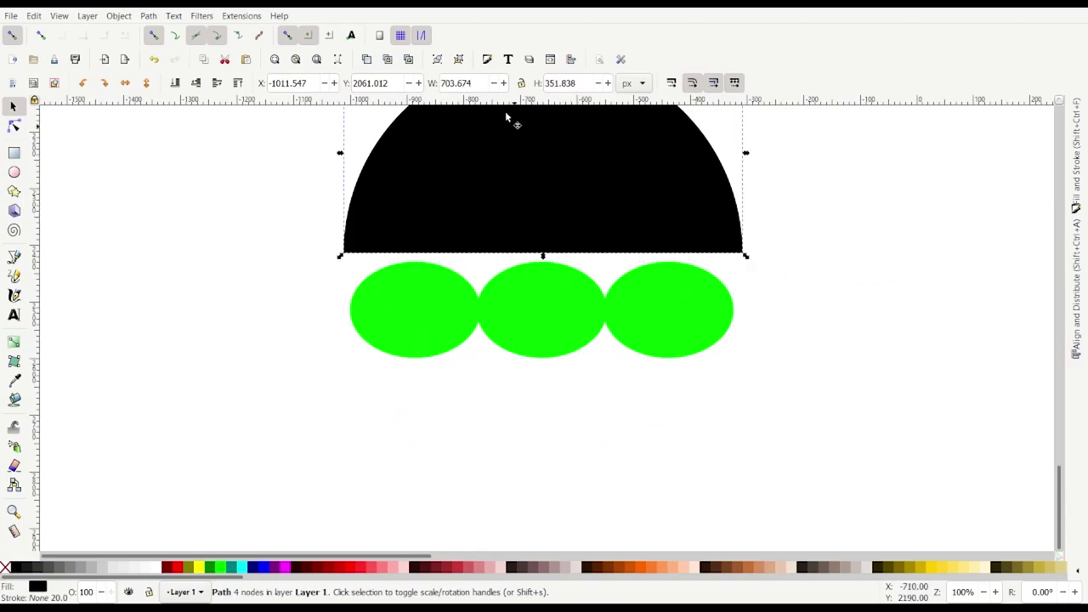
Give the green shape the half-disc's 703.674 px width and centre it on the vertical axis beneath it
triple_click(472, 82)
key("ctrl+c")
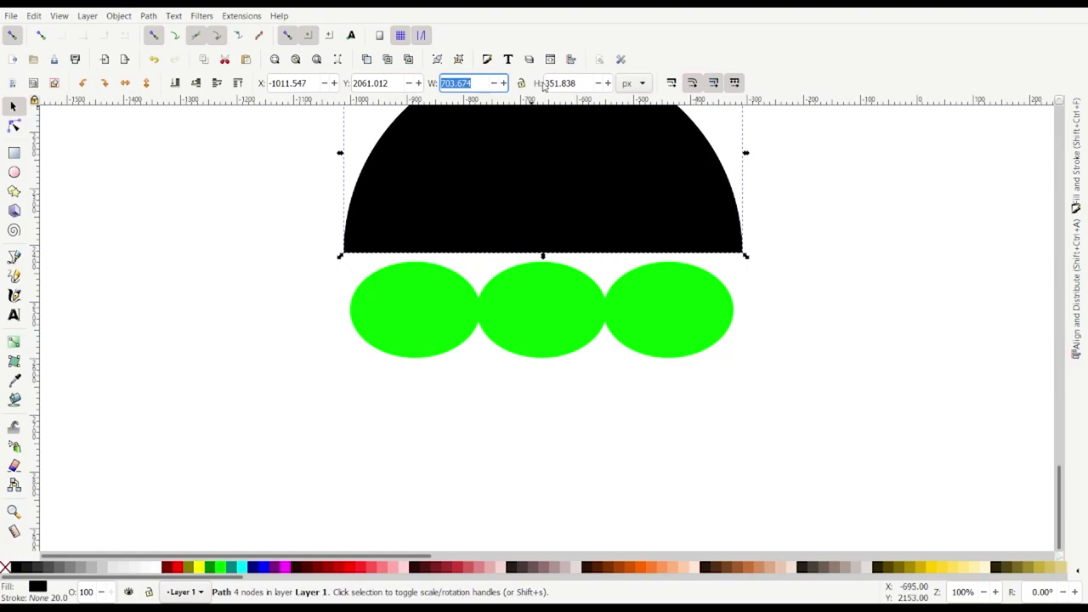
left_click(448, 343)
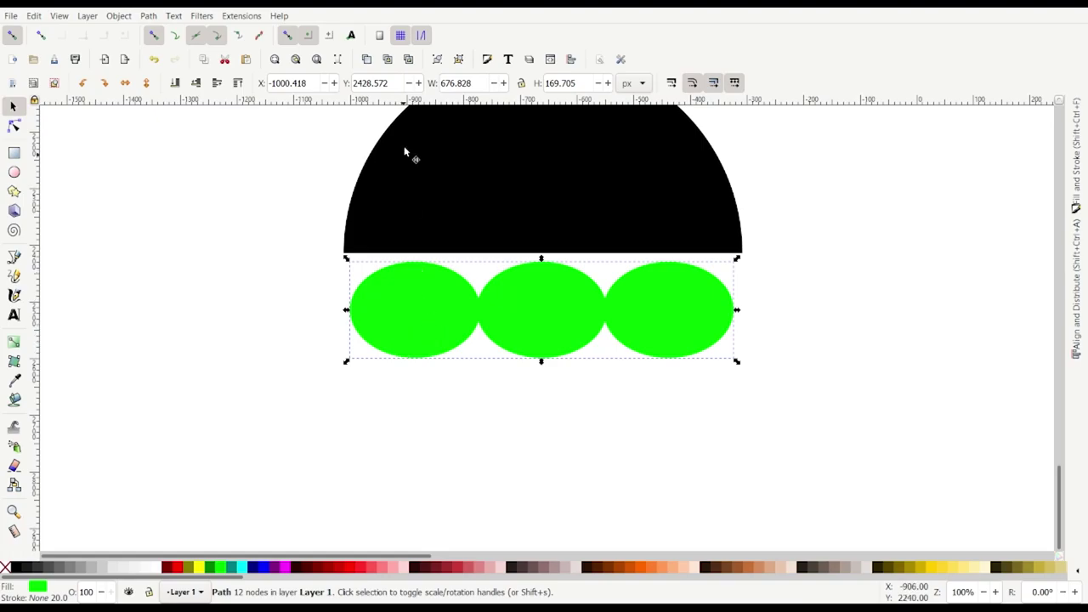
left_click(471, 81)
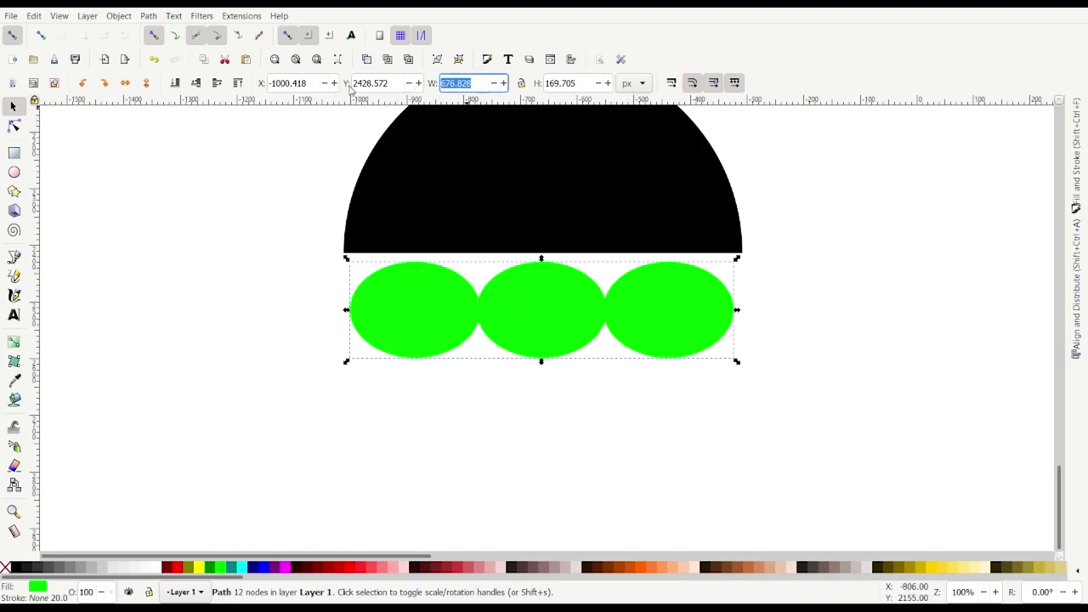
key("ctrl+v")
key("Return")
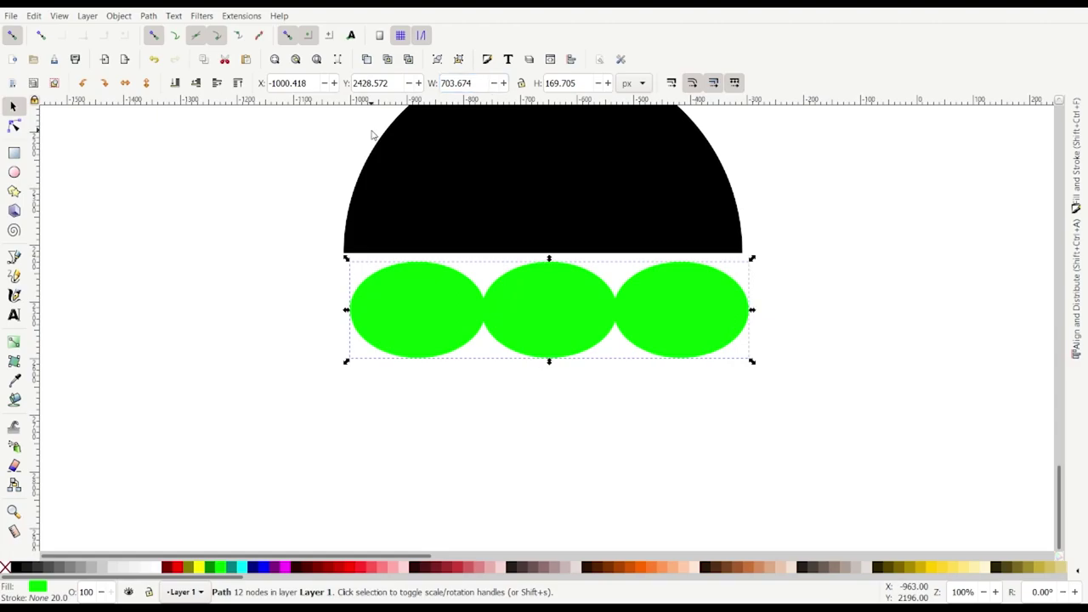
left_click(464, 226, "shift")
scroll(543, 238, "up", 1)
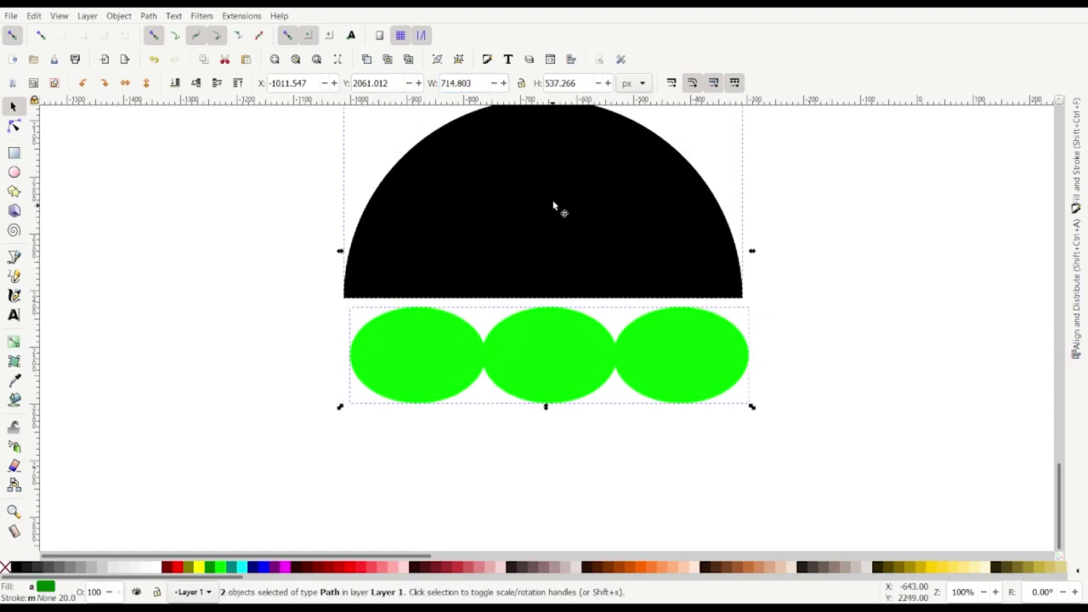
left_click(571, 60)
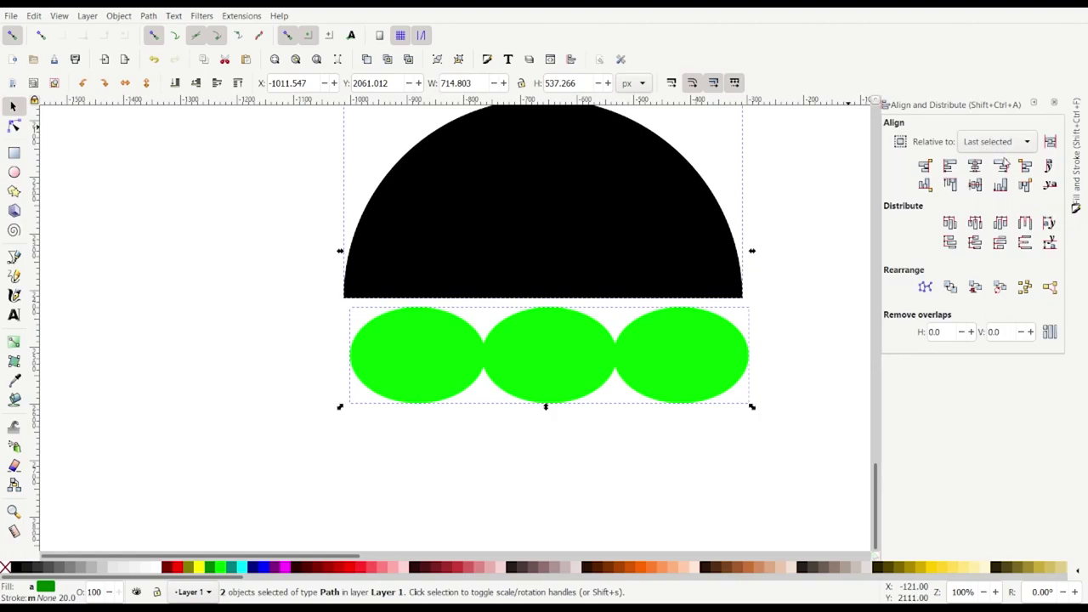
left_click(977, 166)
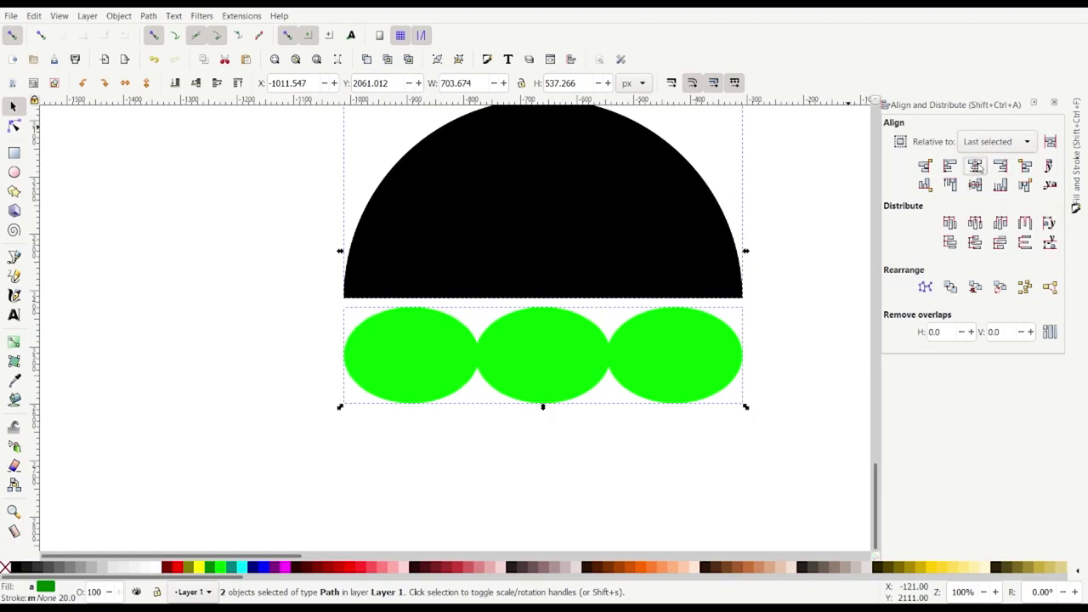
Move the green scalloped shape up over the half-disc's base
left_click(1036, 104)
left_click(822, 274)
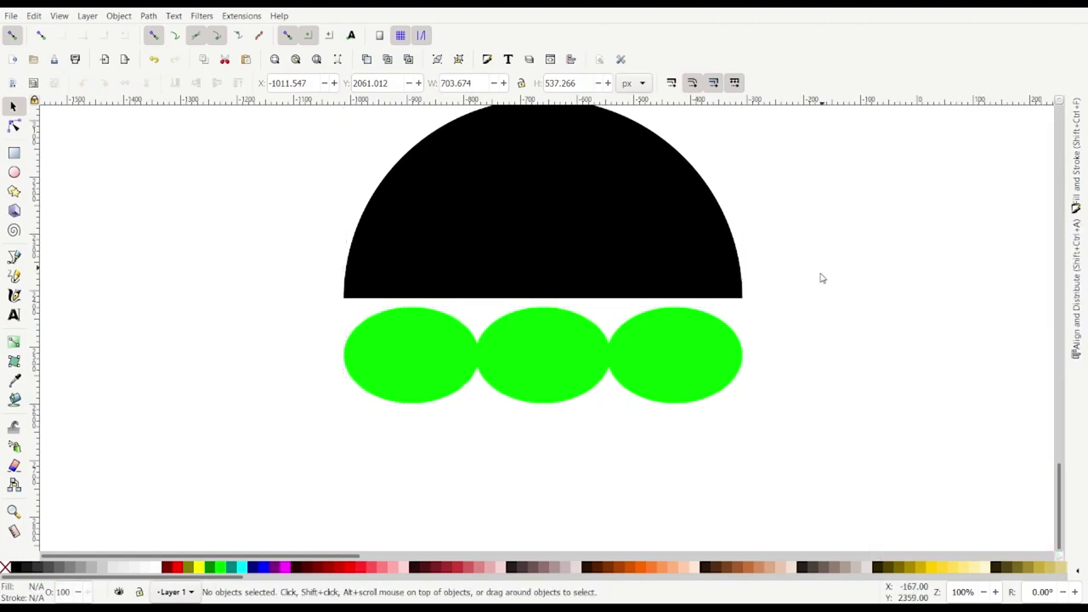
scroll(389, 316, "up", 2)
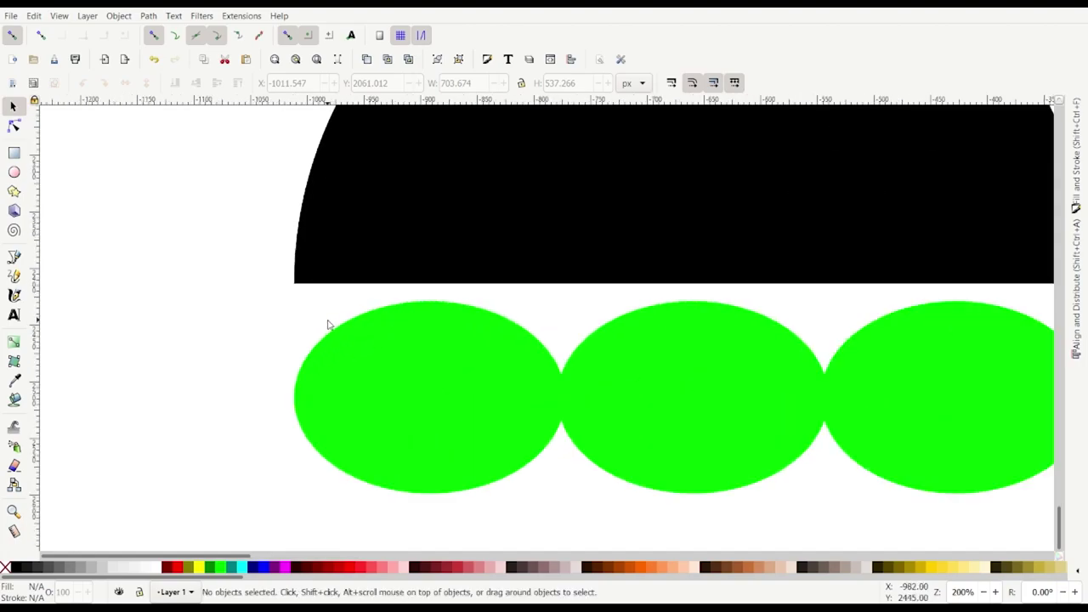
scroll(332, 333, "up", 2)
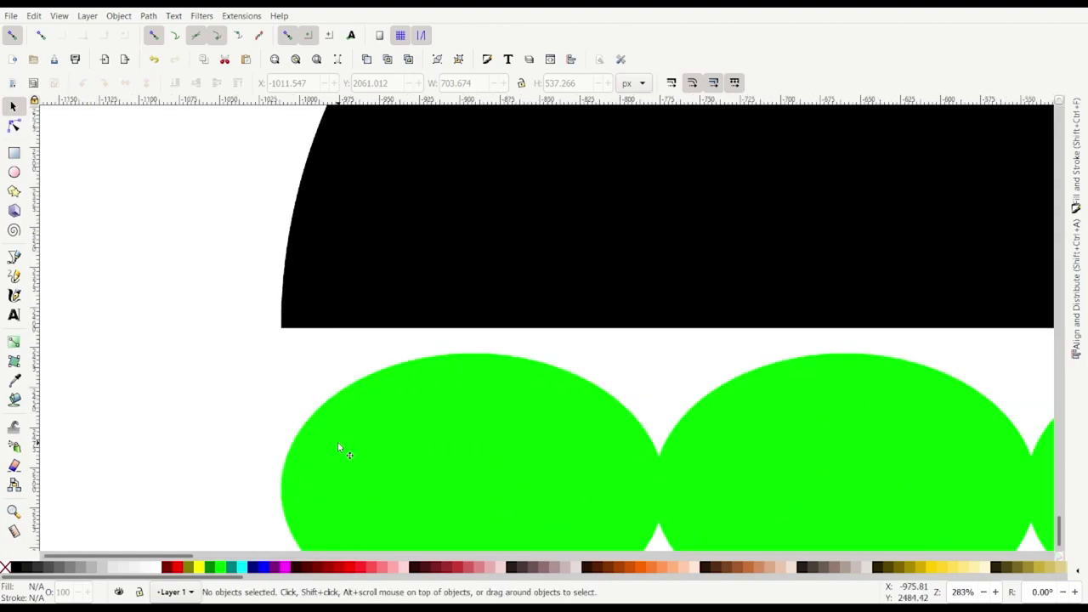
left_click(338, 443)
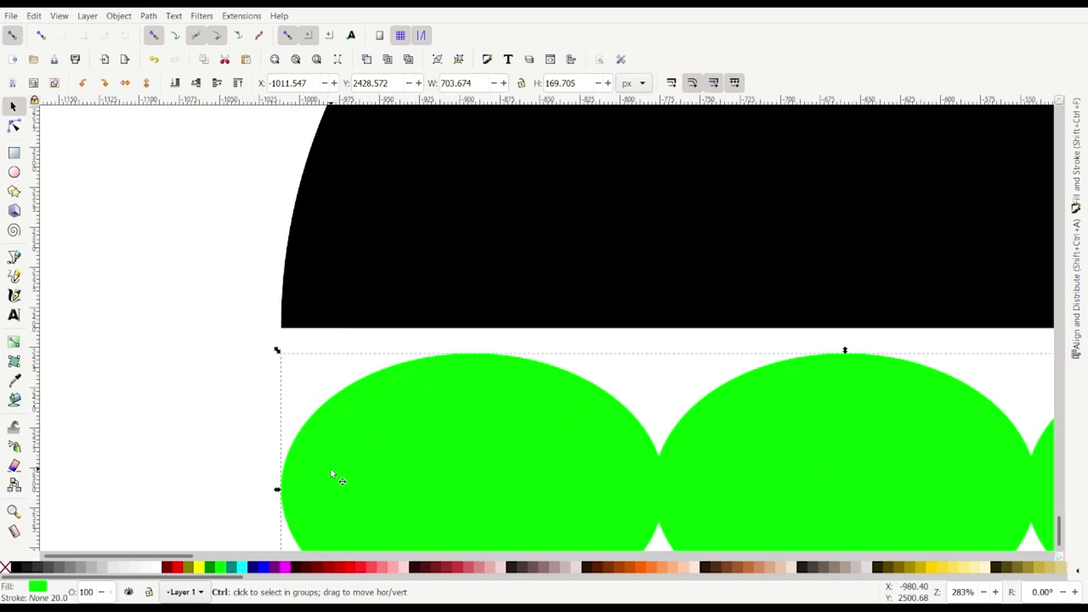
left_click_drag(331, 470, 342, 311)
Fine-tune the shape upward to Y 2326.966 so its outer edges meet the half-disc's corners
scroll(289, 326, "up", 5)
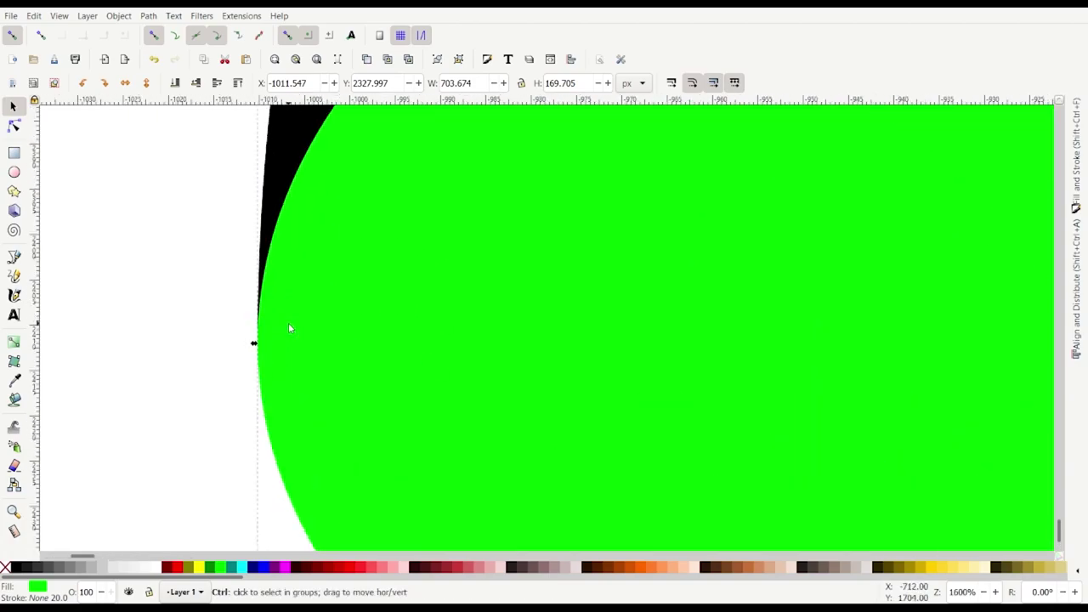
scroll(208, 349, "up", 2)
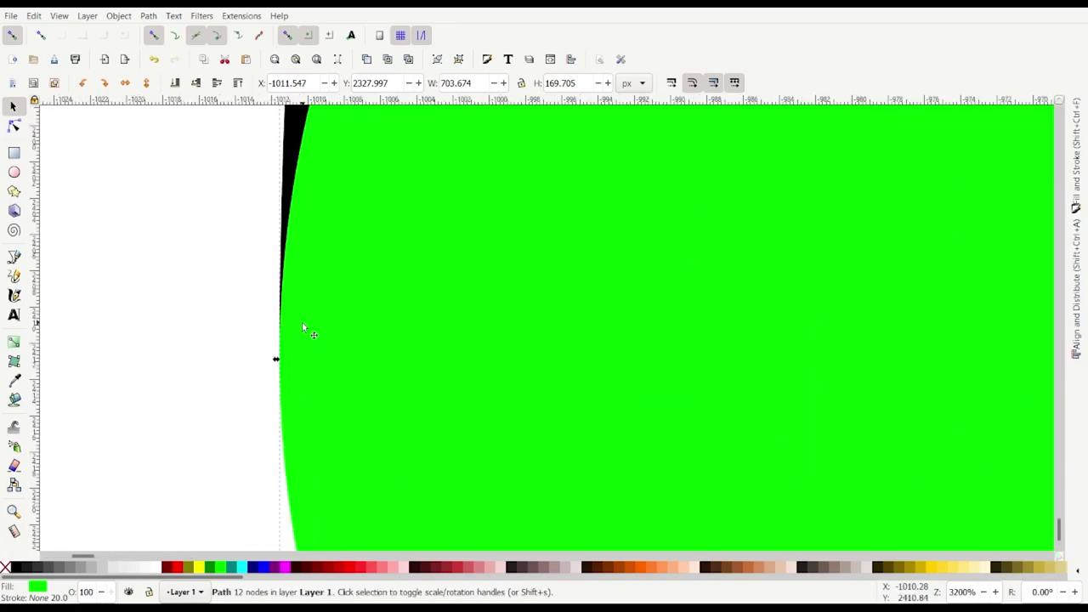
left_click_drag(289, 344, 316, 342)
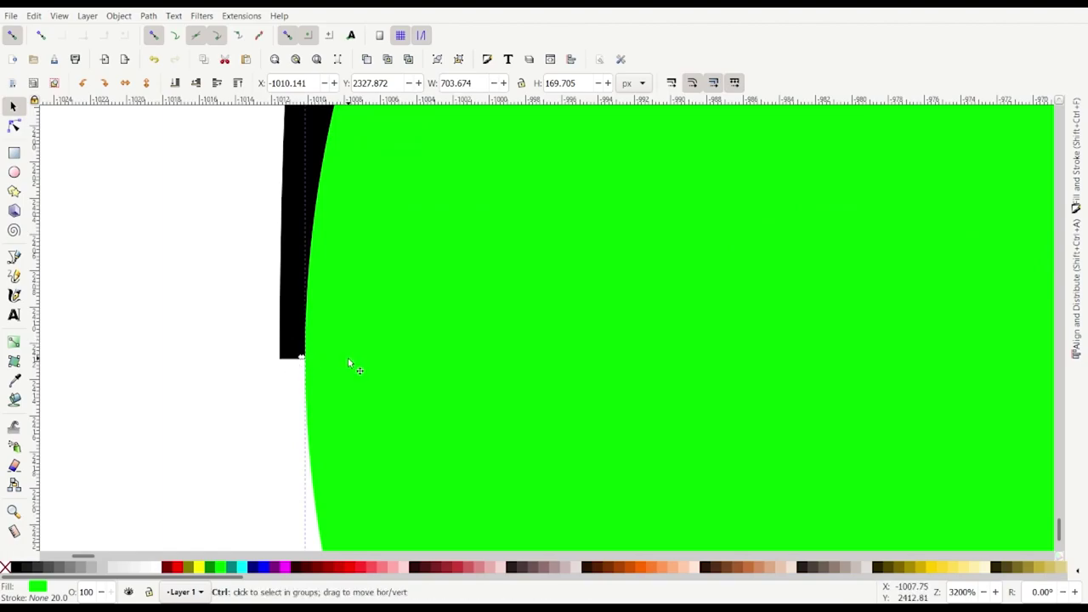
key("ctrl+z")
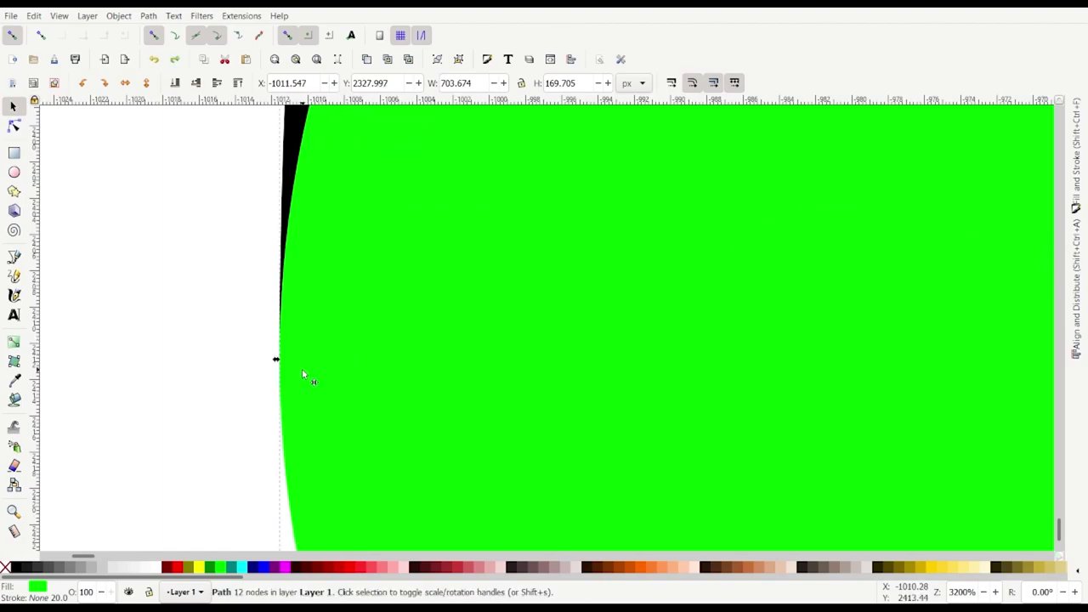
left_click_drag(306, 377, 314, 356)
scroll(314, 358, "down", 4)
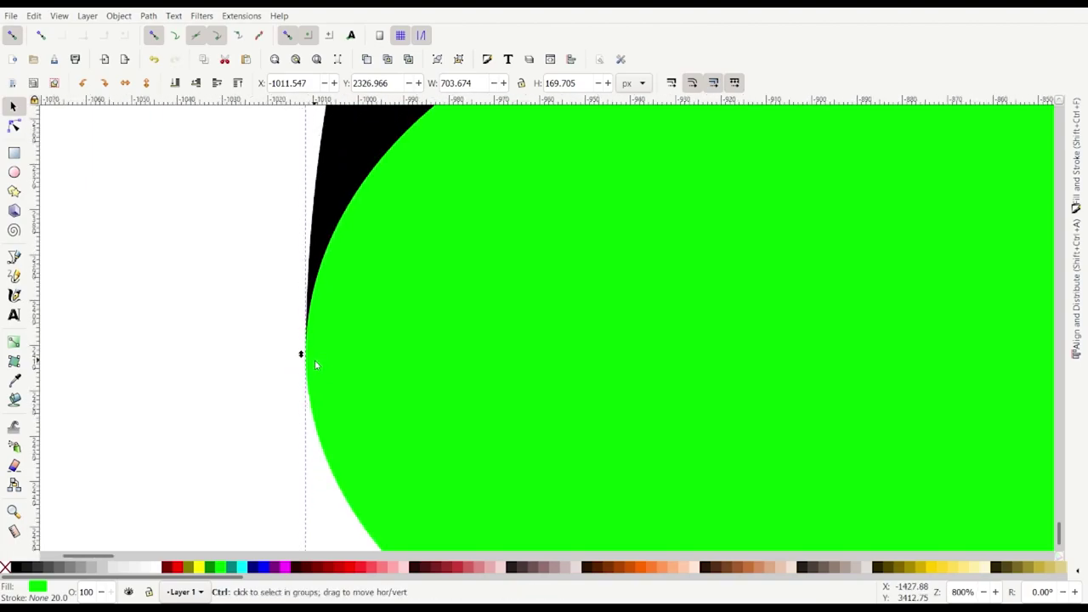
scroll(315, 360, "down", 3)
scroll(240, 384, "down", 2)
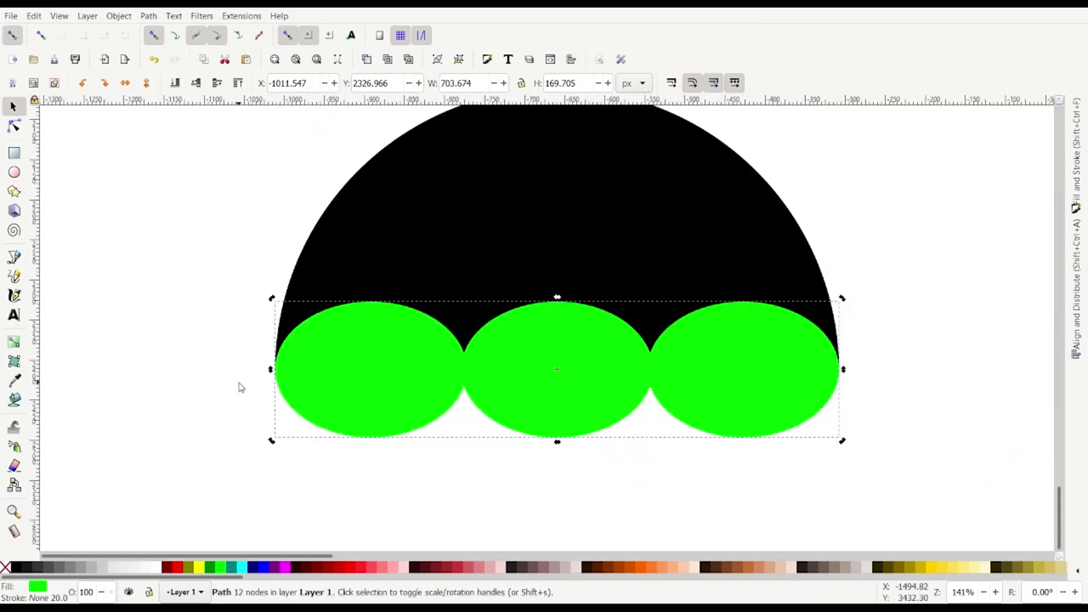
Centre the ellipses on the half-disc, trial a Path Difference cut, then undo it
left_click(453, 254, "shift")
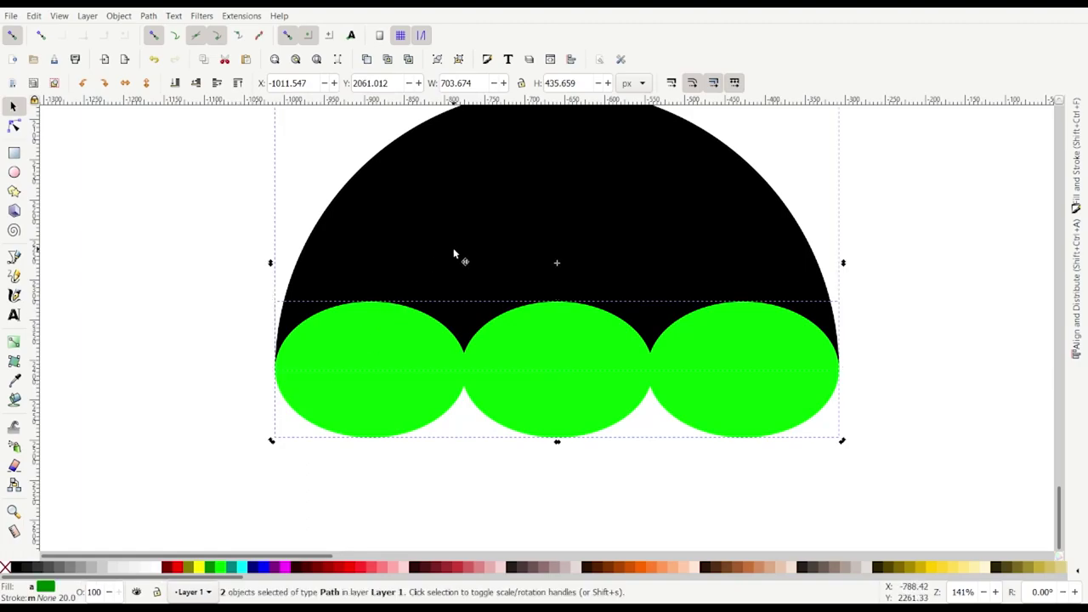
left_click(571, 60)
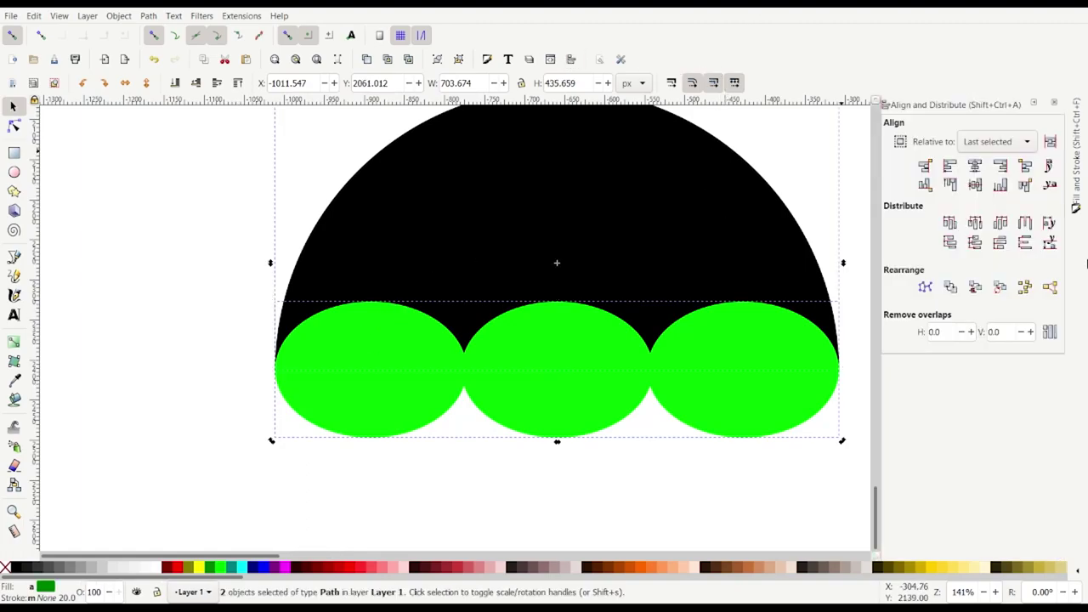
left_click(976, 168)
left_click(146, 16)
left_click(159, 158)
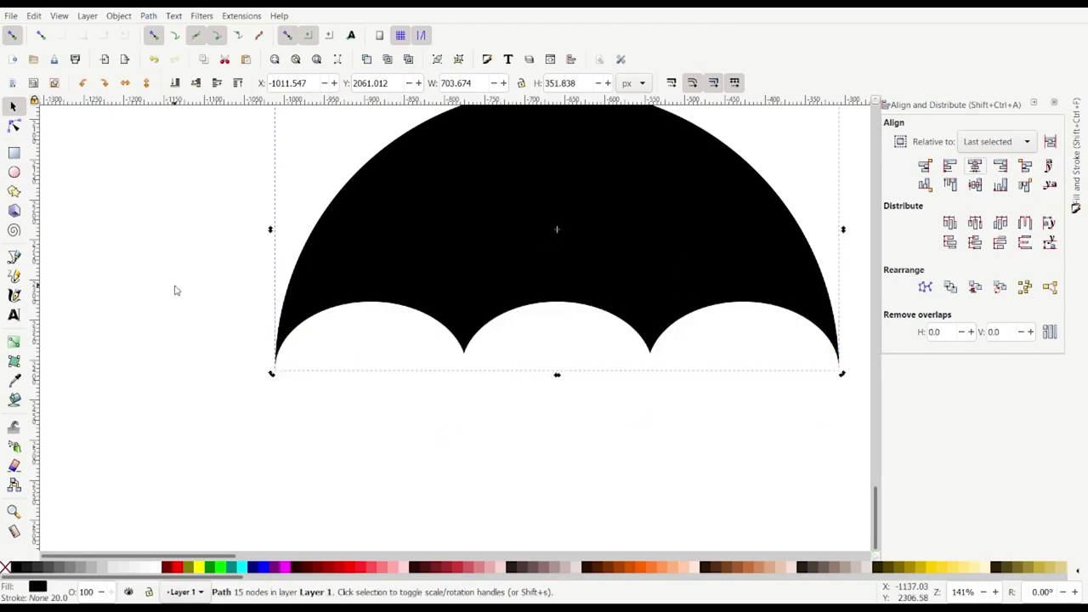
left_click(14, 125)
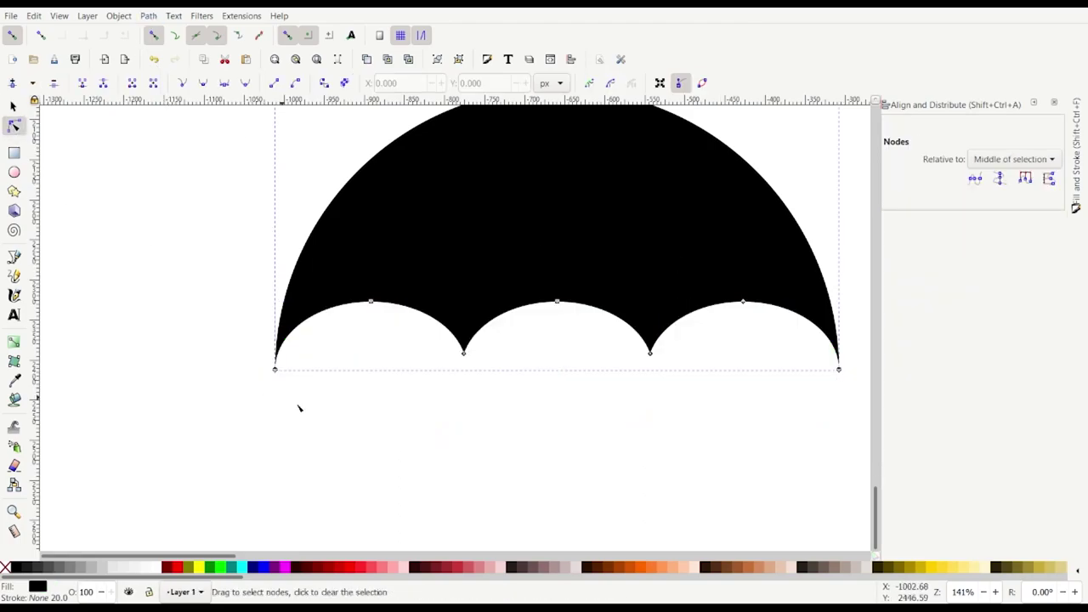
scroll(310, 381, "up", 4)
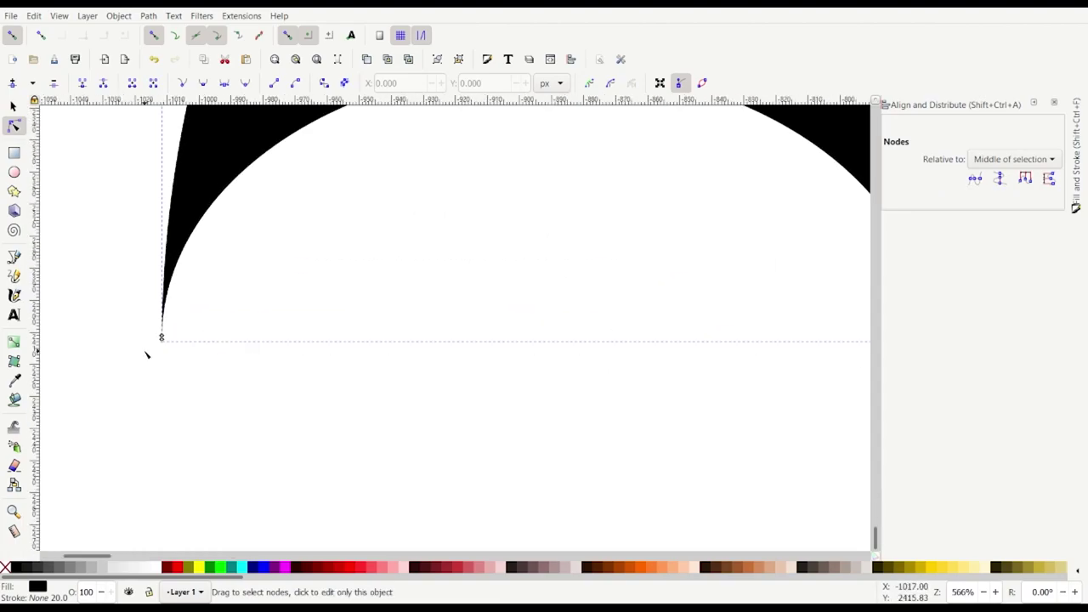
key("ctrl+z")
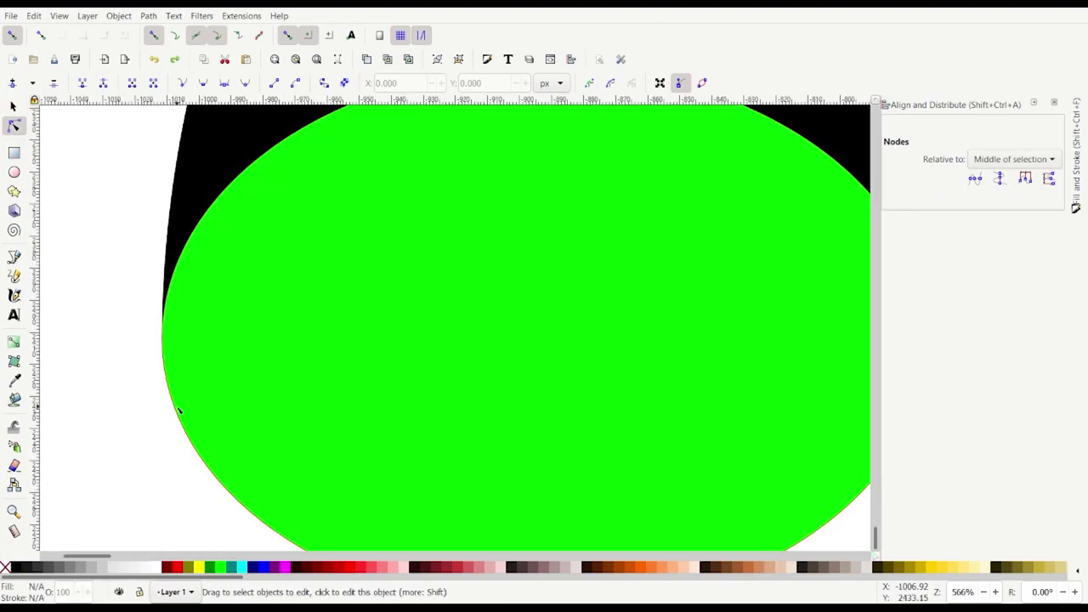
scroll(268, 435, "down", 3)
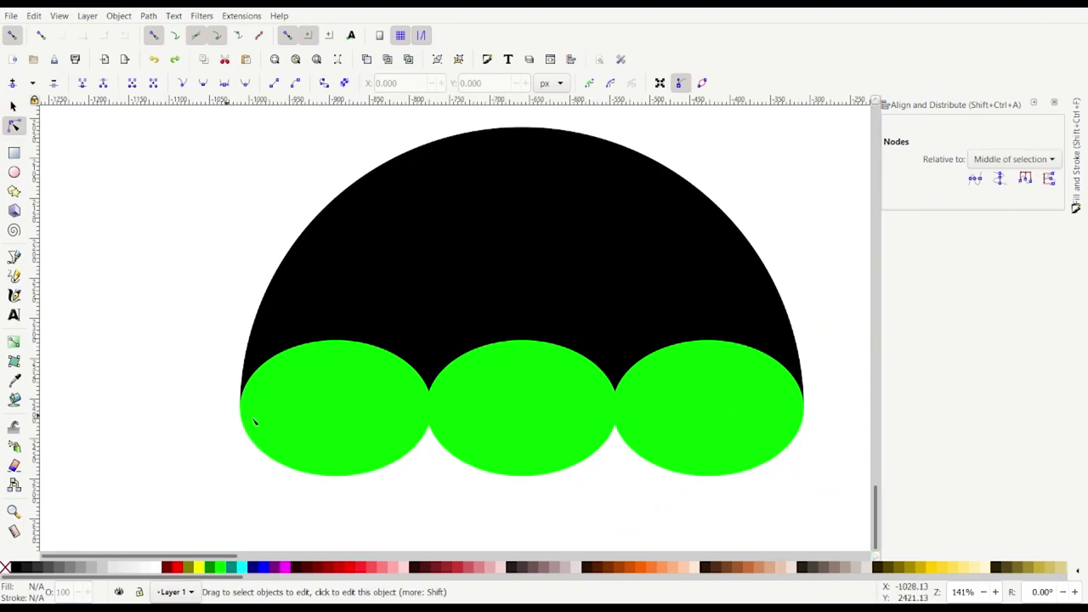
Raise the green ellipses about 19 px and, with snapping off, scale them to roughly 103%
left_click(14, 106)
left_click(317, 440)
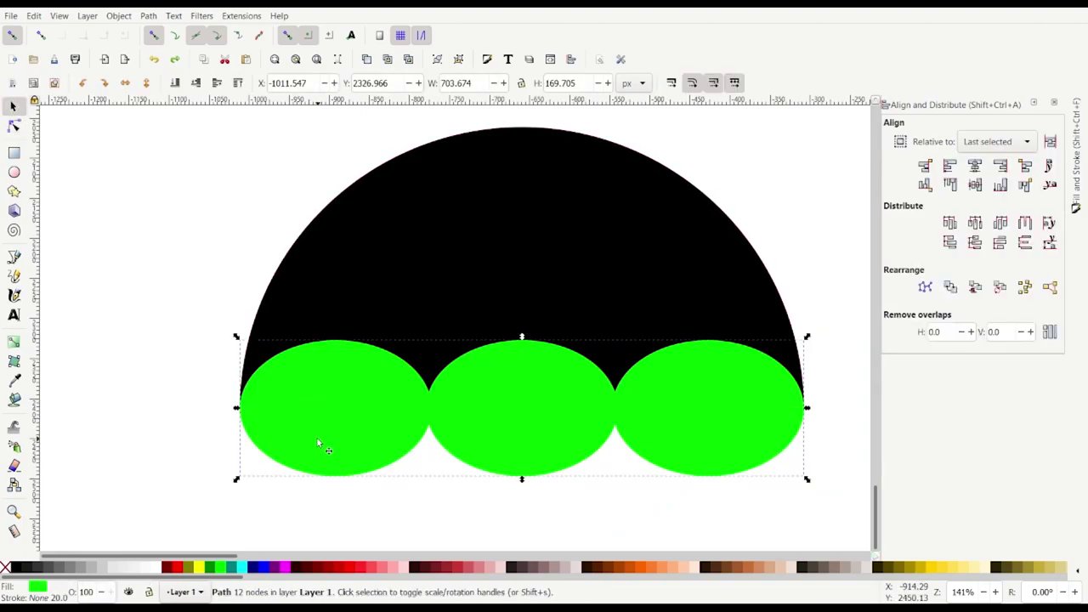
left_click_drag(311, 434, 313, 427)
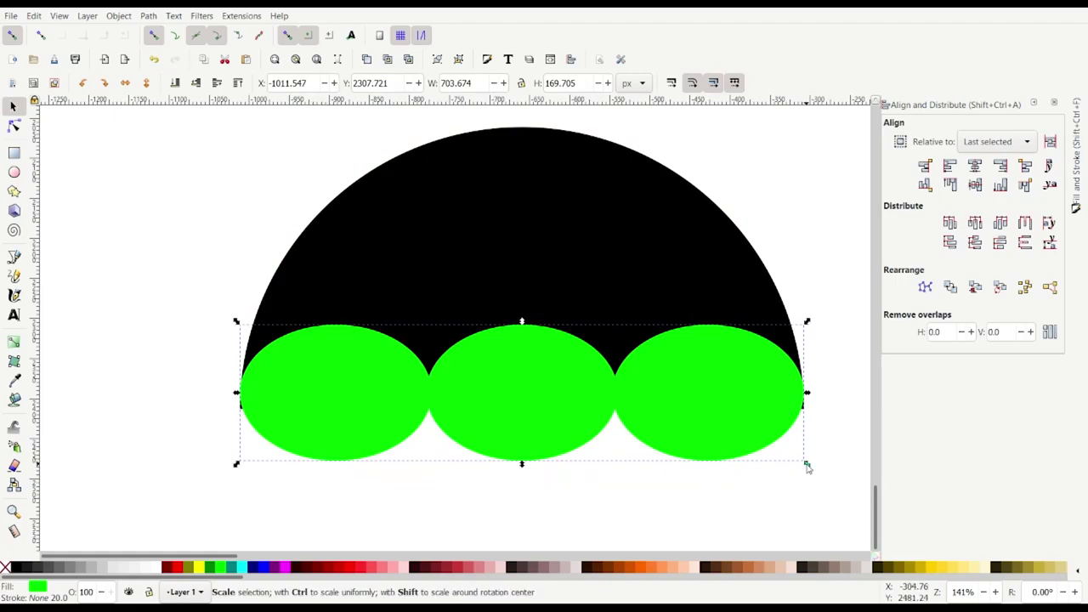
key("ctrl")
left_click_drag(808, 465, 821, 468)
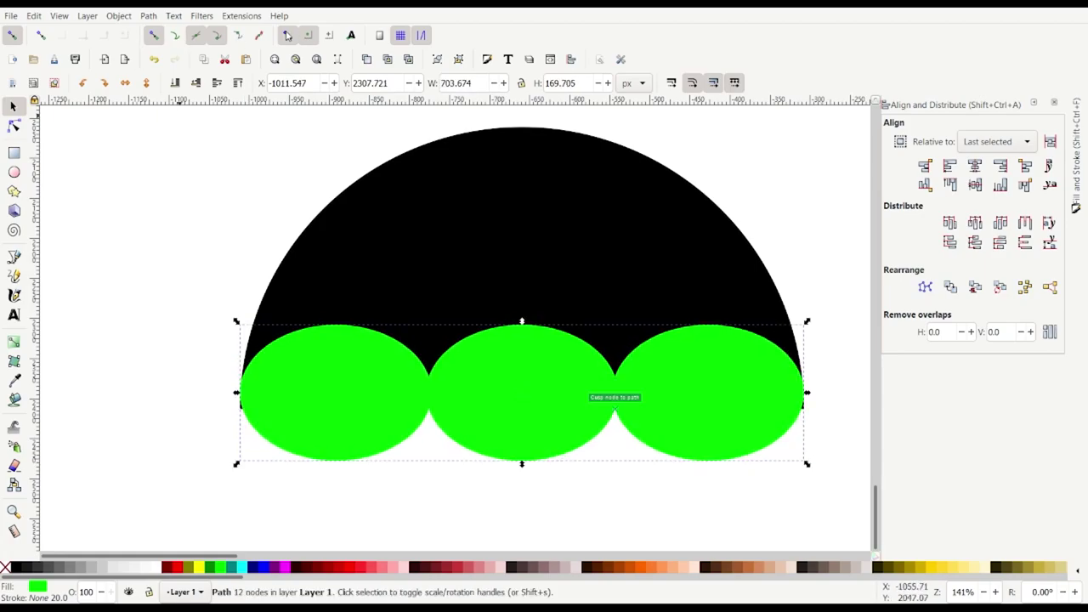
left_click(288, 35)
left_click(153, 36)
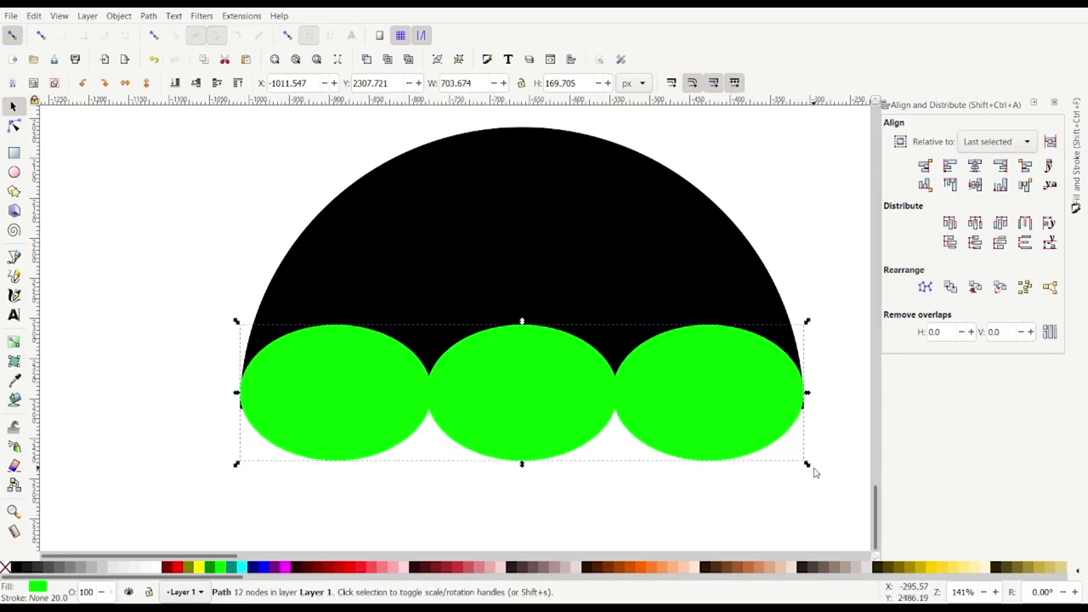
mouse_move(809, 466)
left_mouse_down()
mouse_move(821, 473)
mouse_move(814, 466)
left_mouse_up()
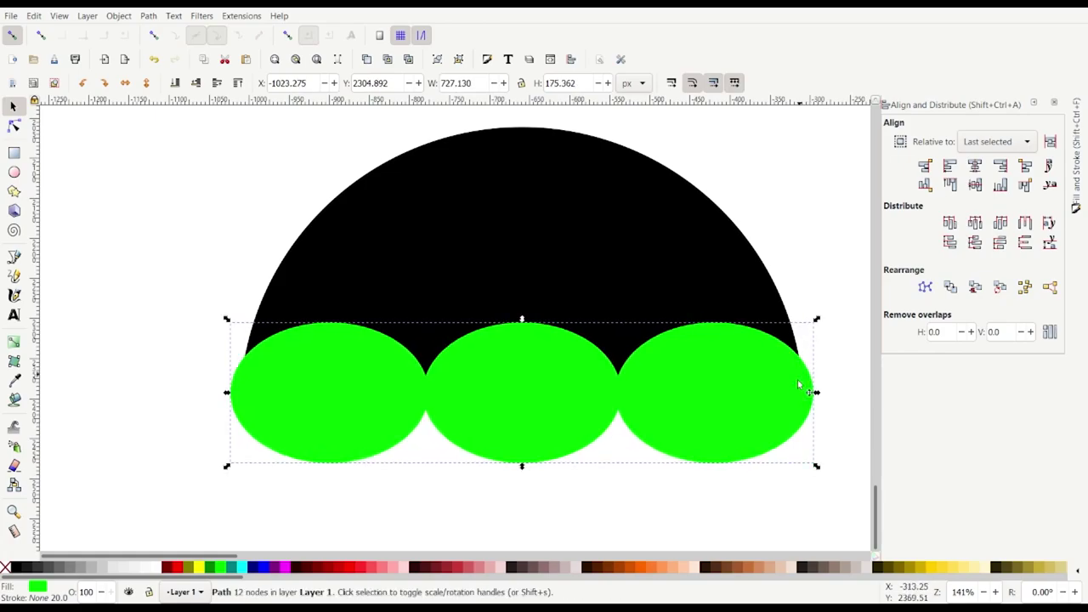
Subtract the ellipses from the half-disc, leaving a 691.271 × 310.611 px scalloped canopy, and move it up-left
left_click(391, 288, "shift")
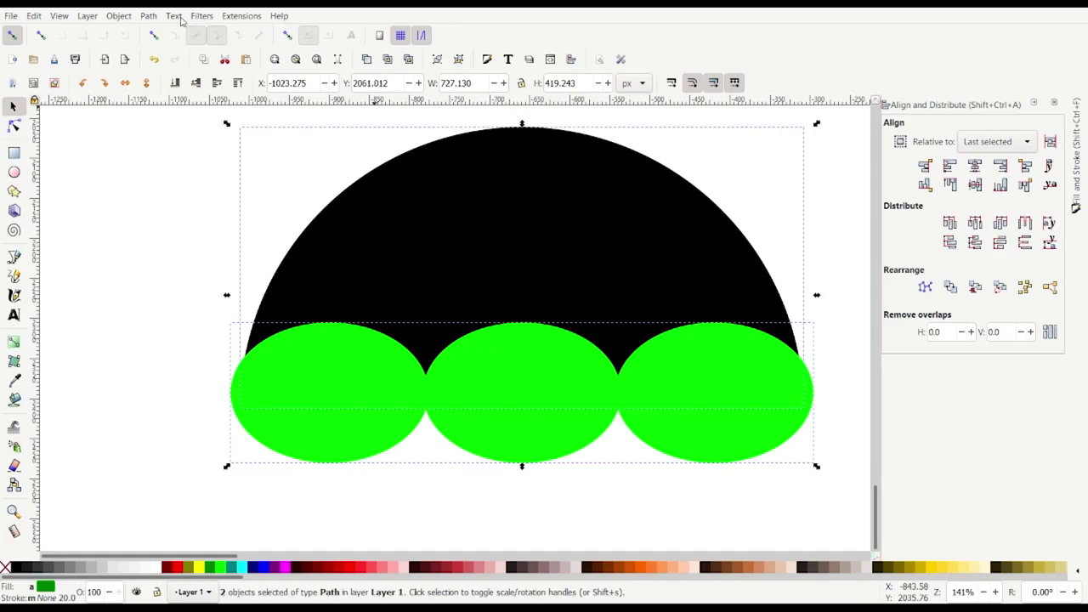
left_click(175, 132)
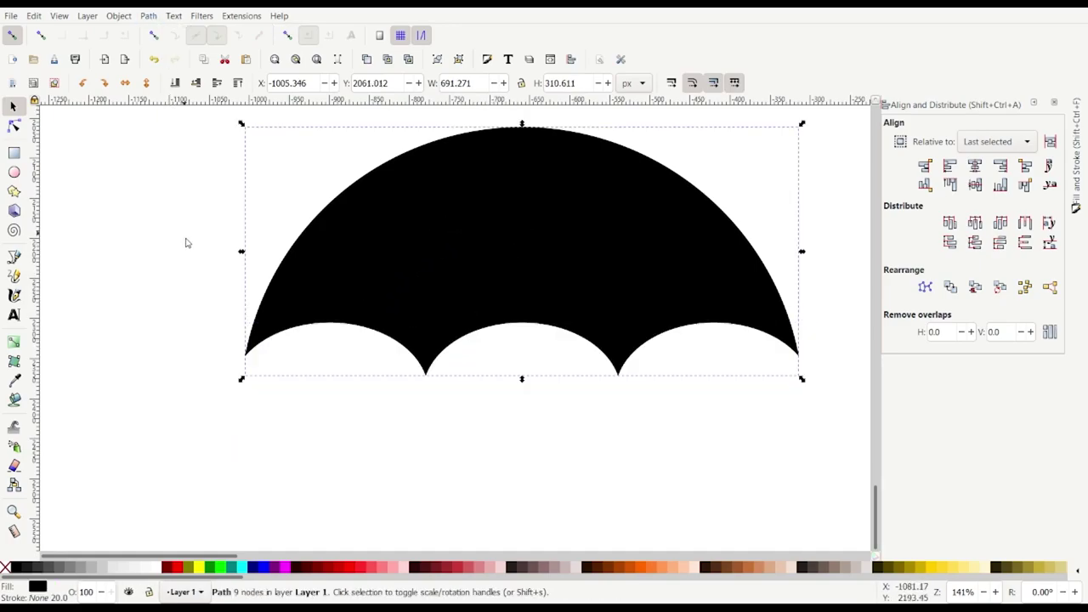
scroll(630, 380, "down", 2)
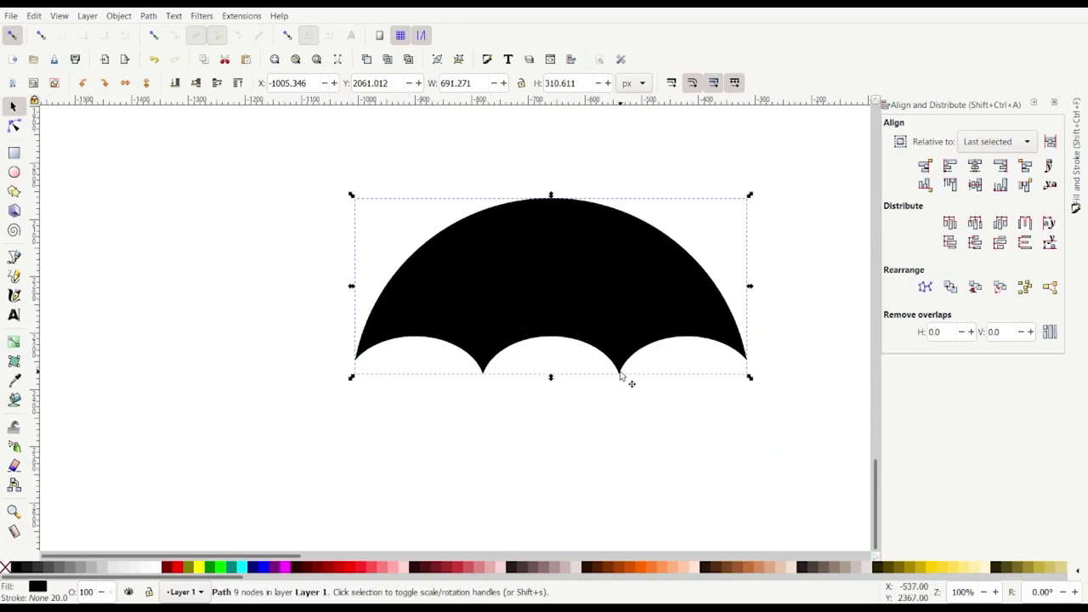
left_click_drag(642, 317, 568, 285)
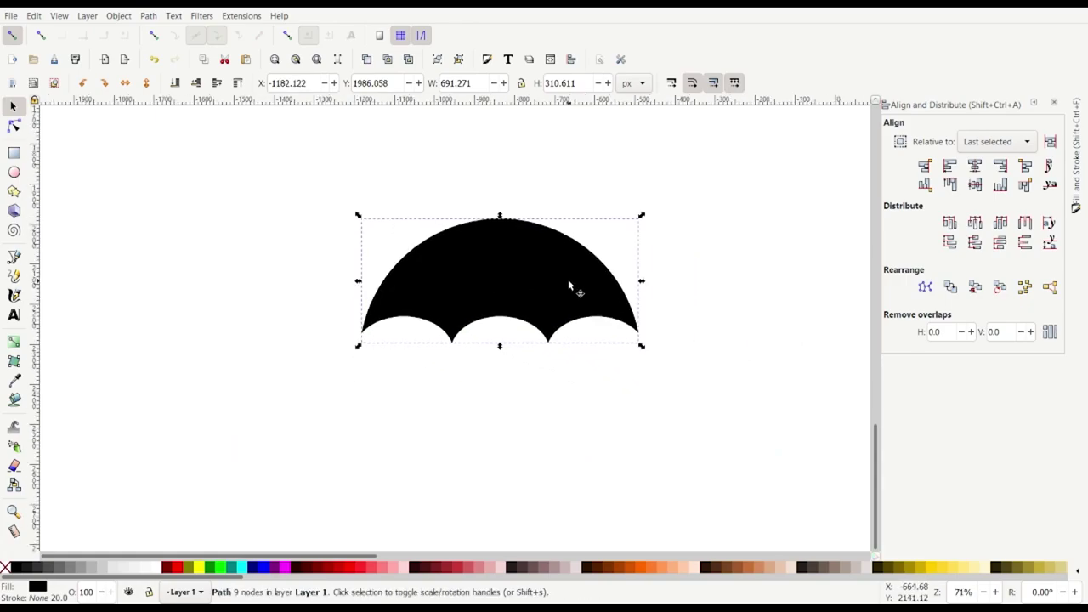
Turn the canopy into a black outline with no fill, with round joins and round caps
left_click(17, 570, "shift")
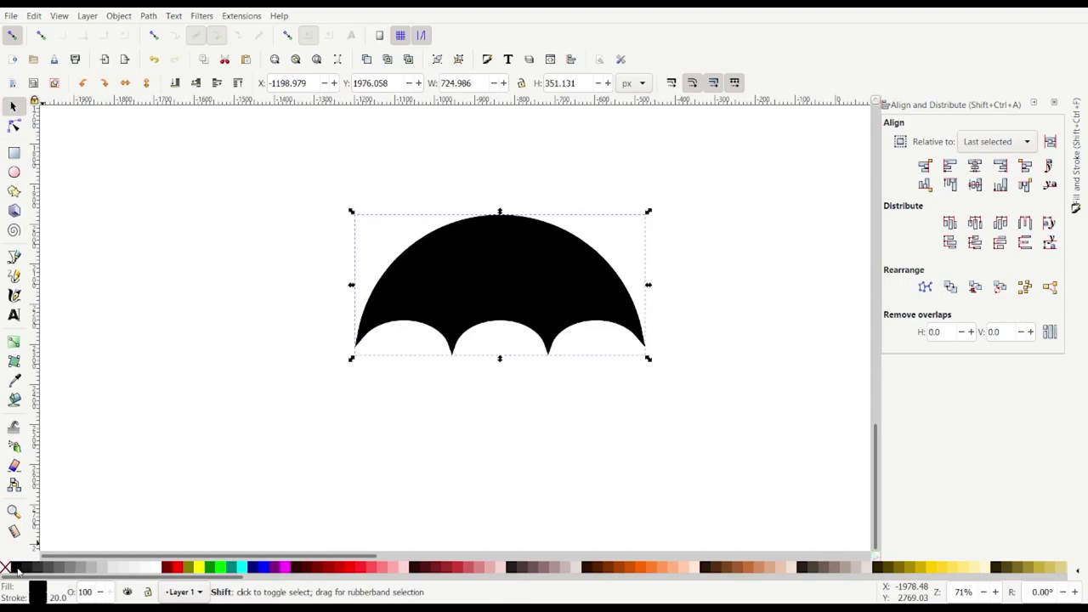
left_click(6, 568)
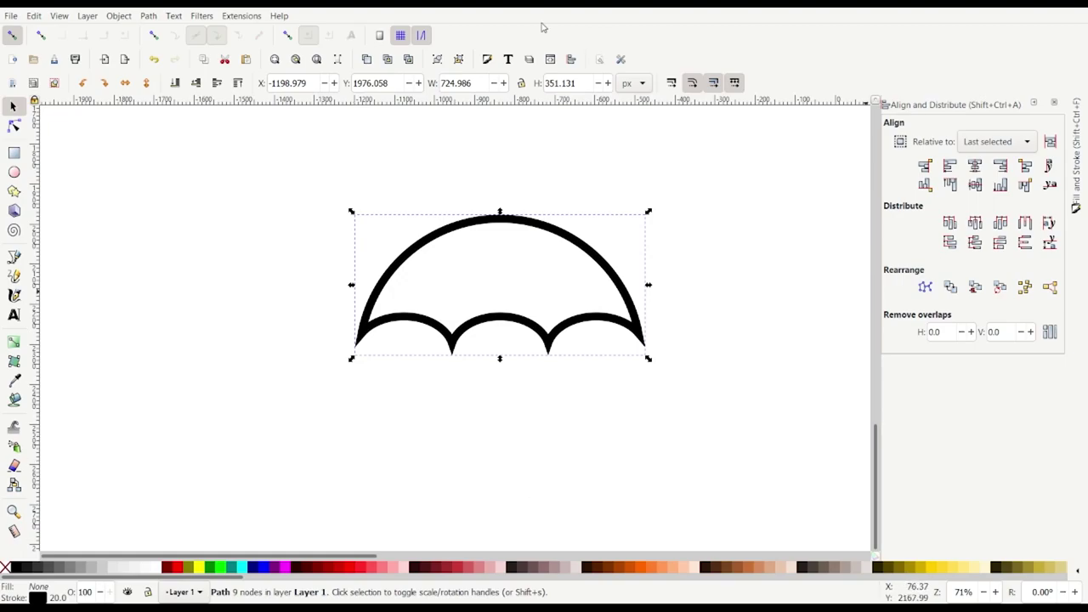
left_click(487, 58)
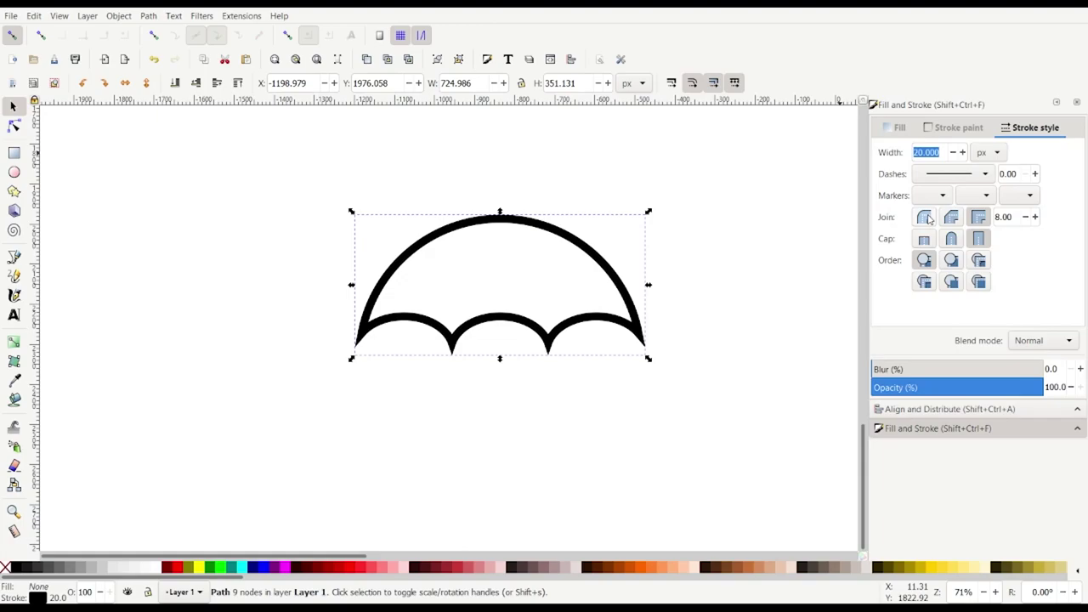
left_click(925, 218)
left_click(951, 238)
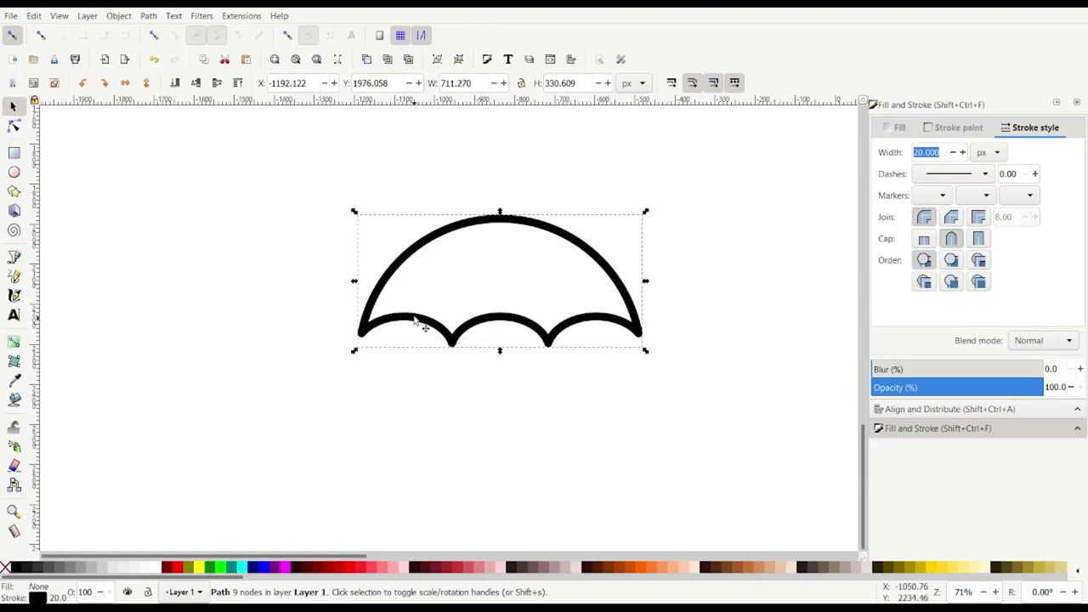
left_click(1055, 105)
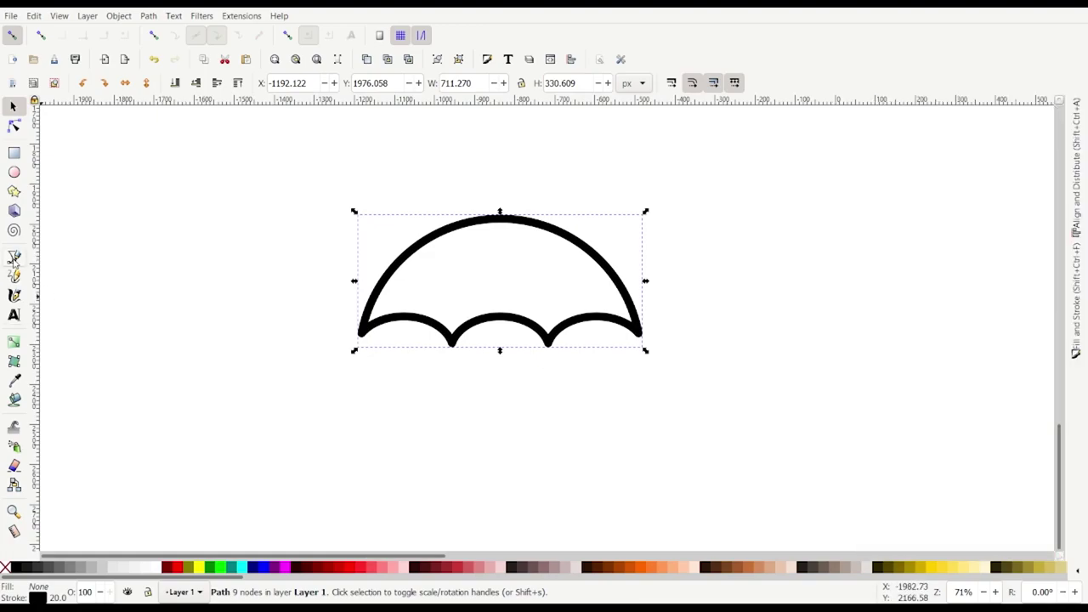
Draw a horizontal line across the canopy and give it a 20 px stroke width
left_click(14, 259)
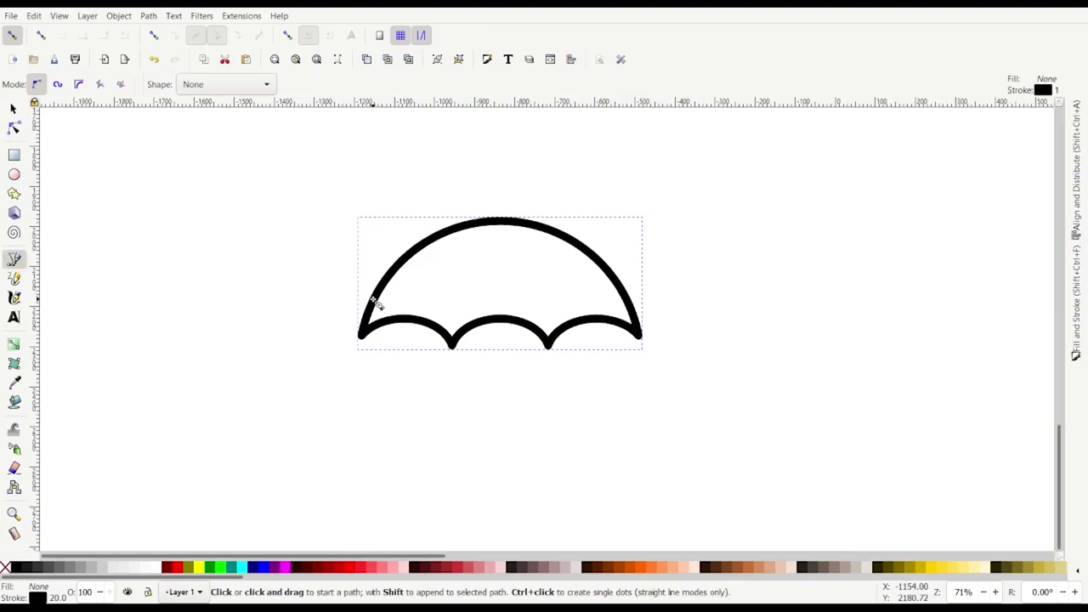
left_click(374, 302)
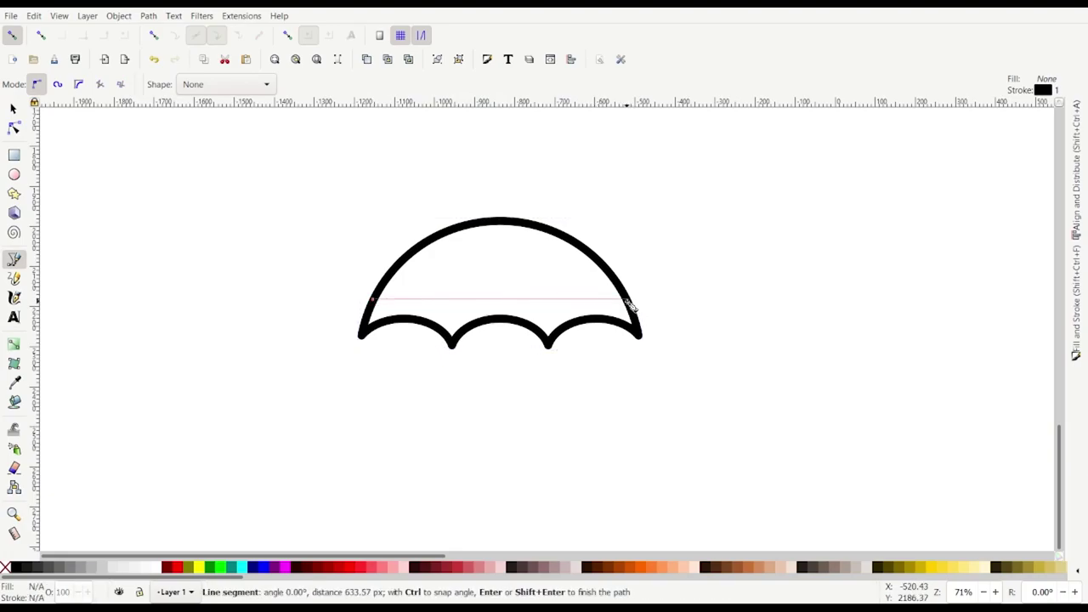
left_click(628, 302)
key("Return")
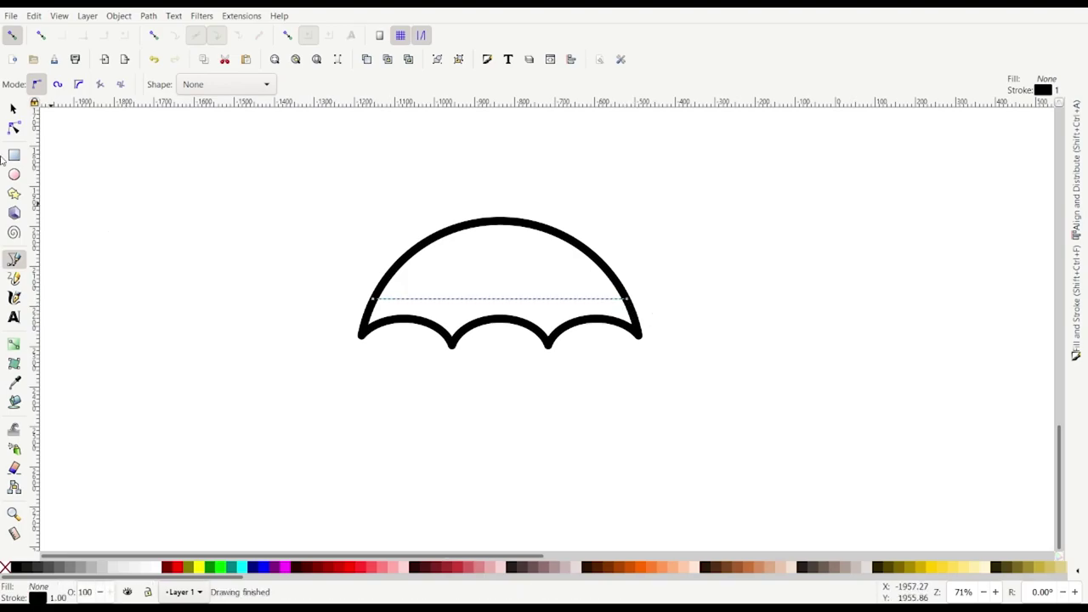
key("s")
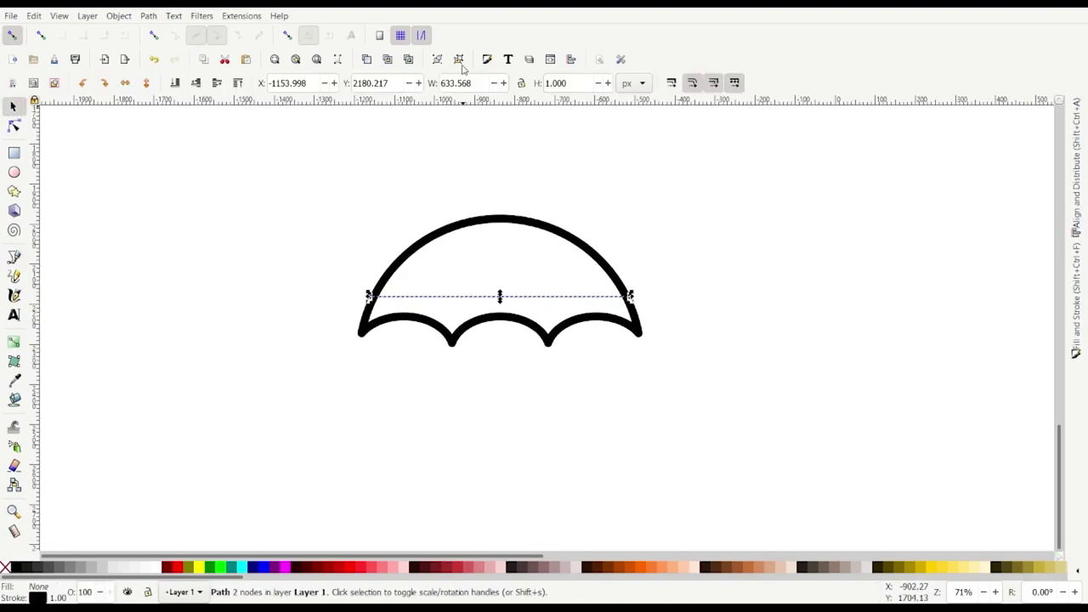
left_click(487, 60)
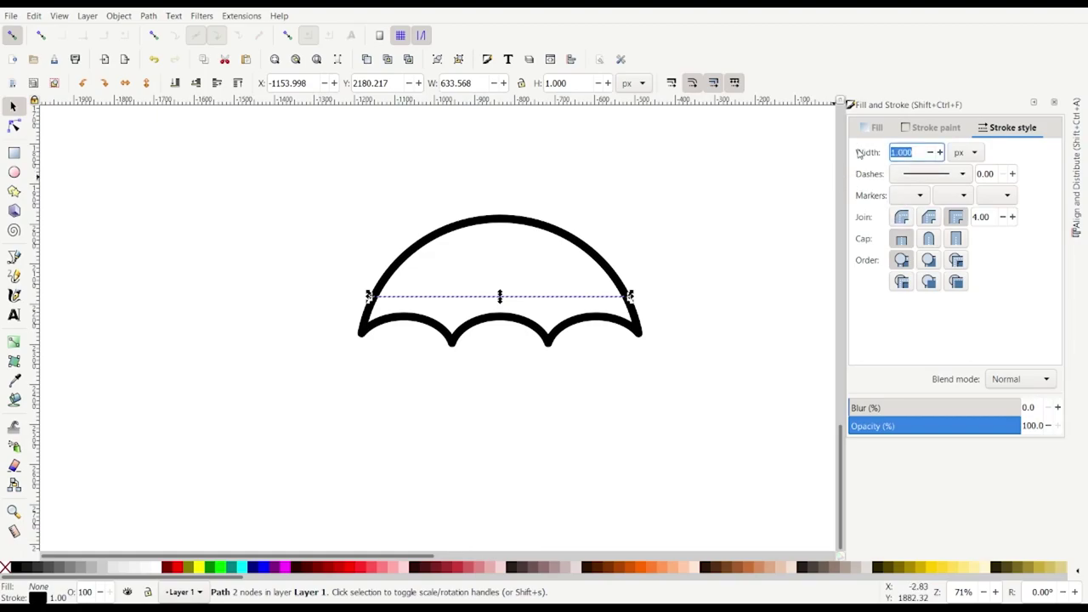
type("20")
key("Return")
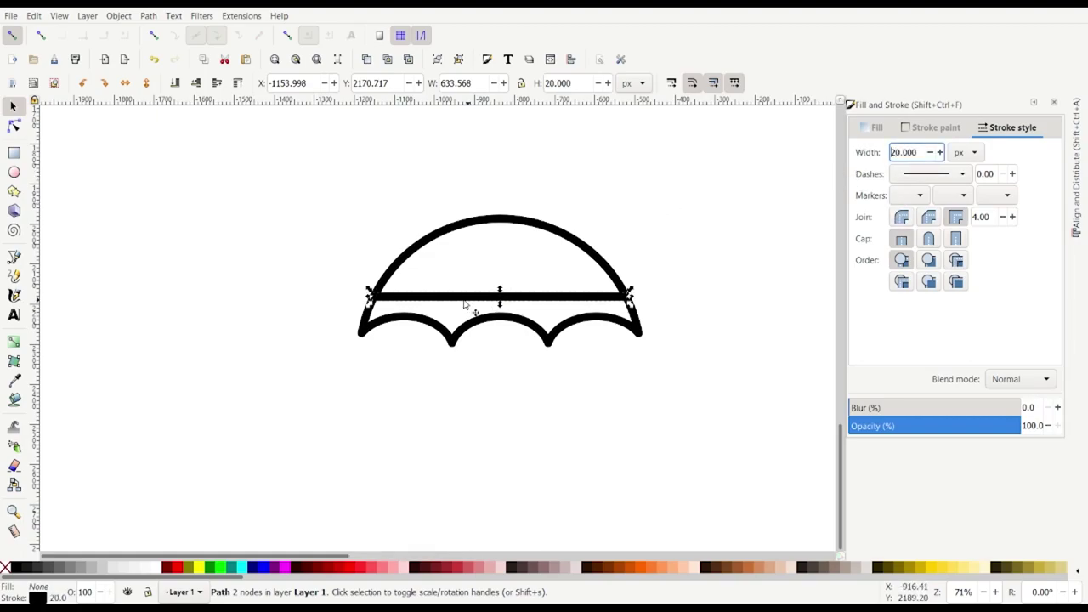
left_click(1034, 102)
Convert the line and canopy outline with Stroke to Path, then combine them into one path
left_click_drag(272, 155, 700, 396)
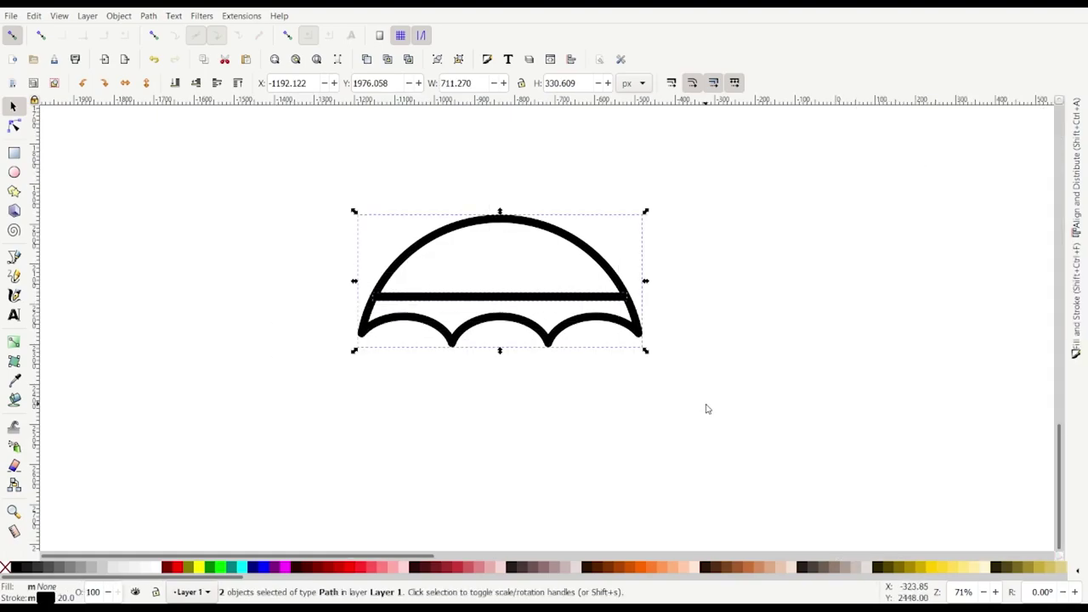
left_click(149, 16)
left_click(168, 49)
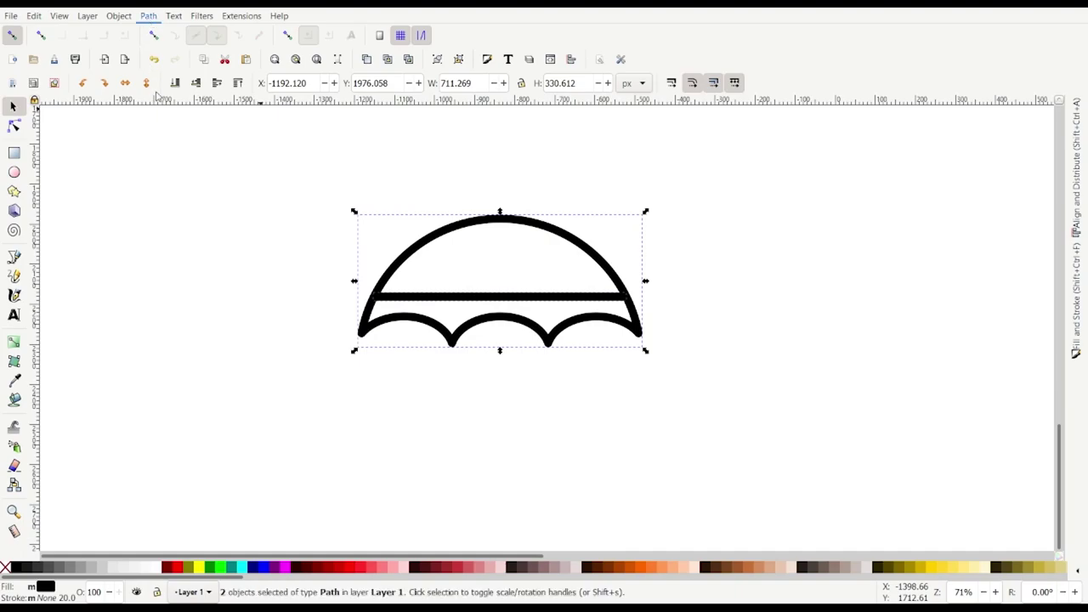
key("ctrl+plus")
left_click(149, 17)
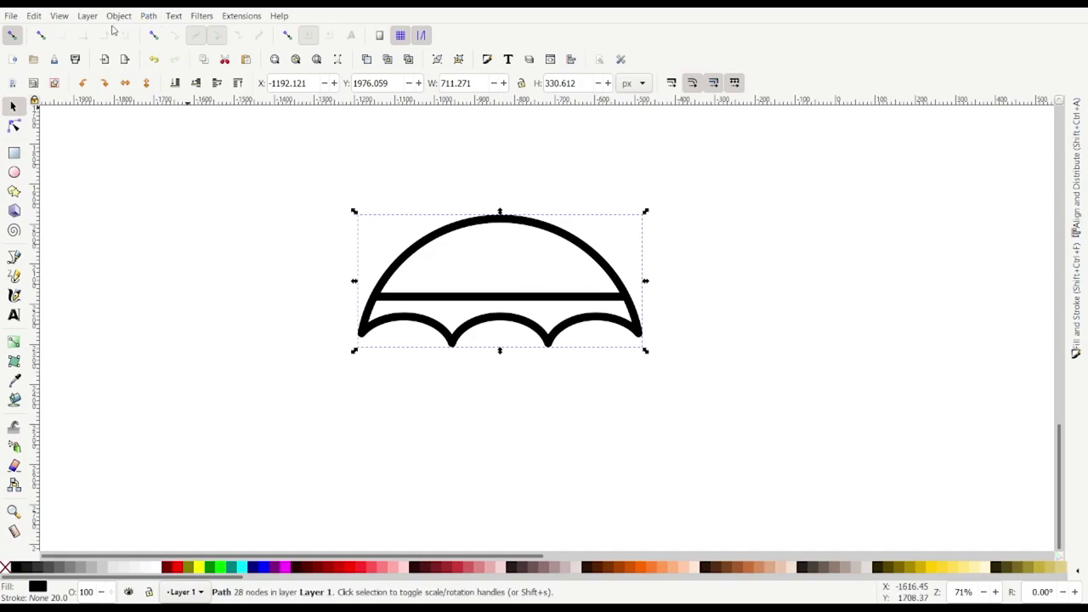
Add a Corners (Fillet/Chamfer) path effect to the umbrella outline
left_click(148, 16)
left_click(191, 306)
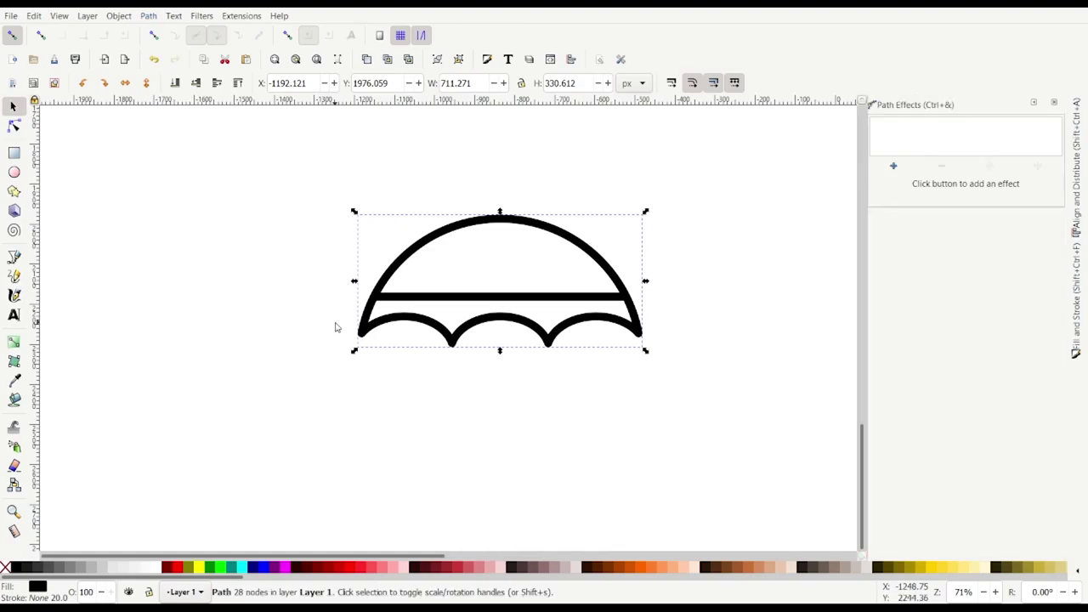
left_click(893, 167)
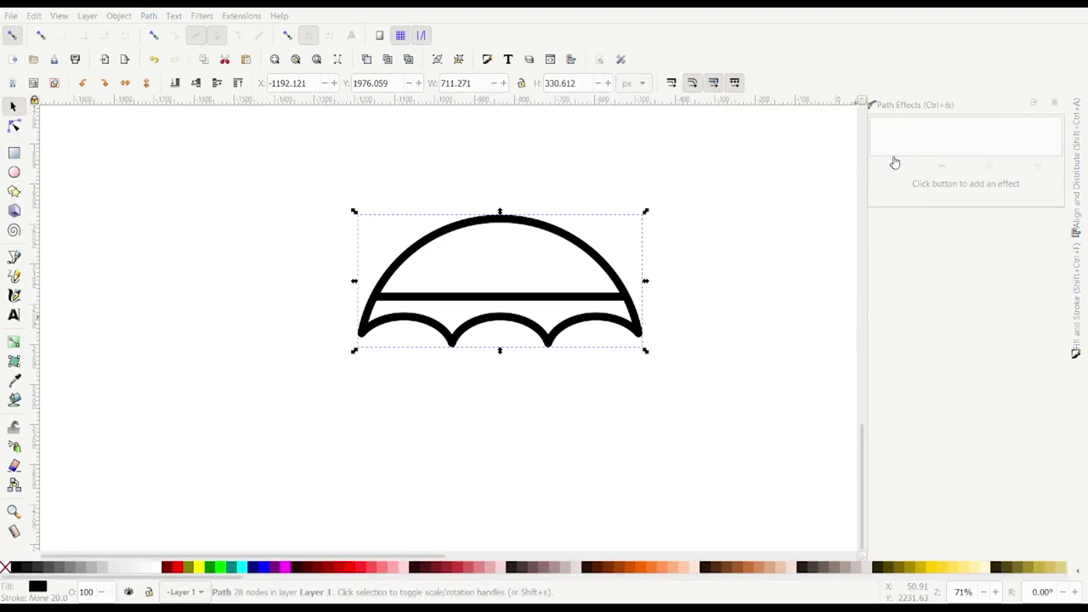
left_click(883, 158)
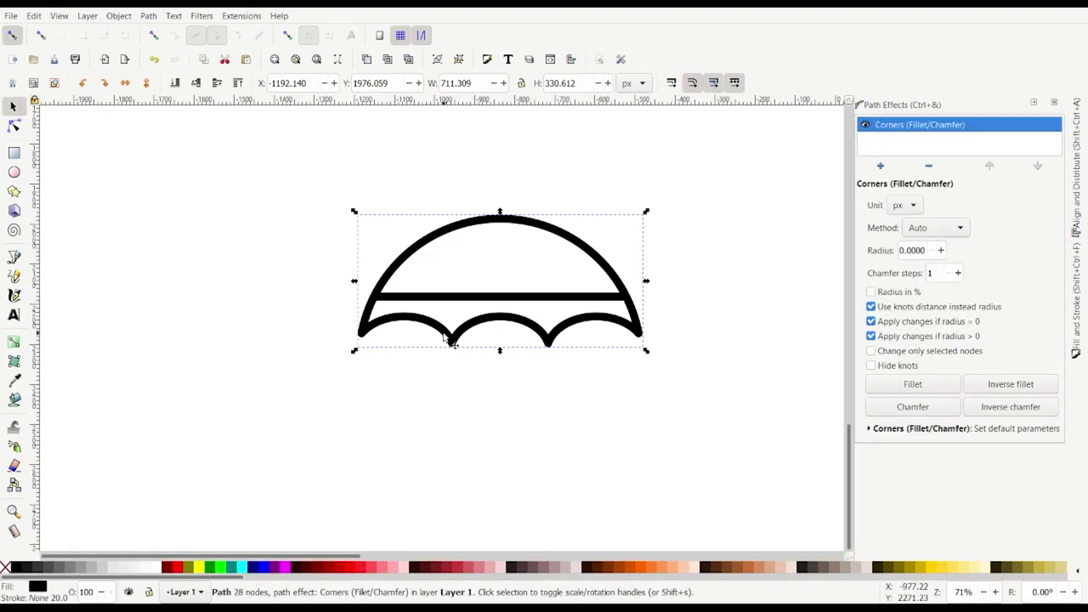
scroll(478, 342, "up", 1)
scroll(659, 342, "up", 1)
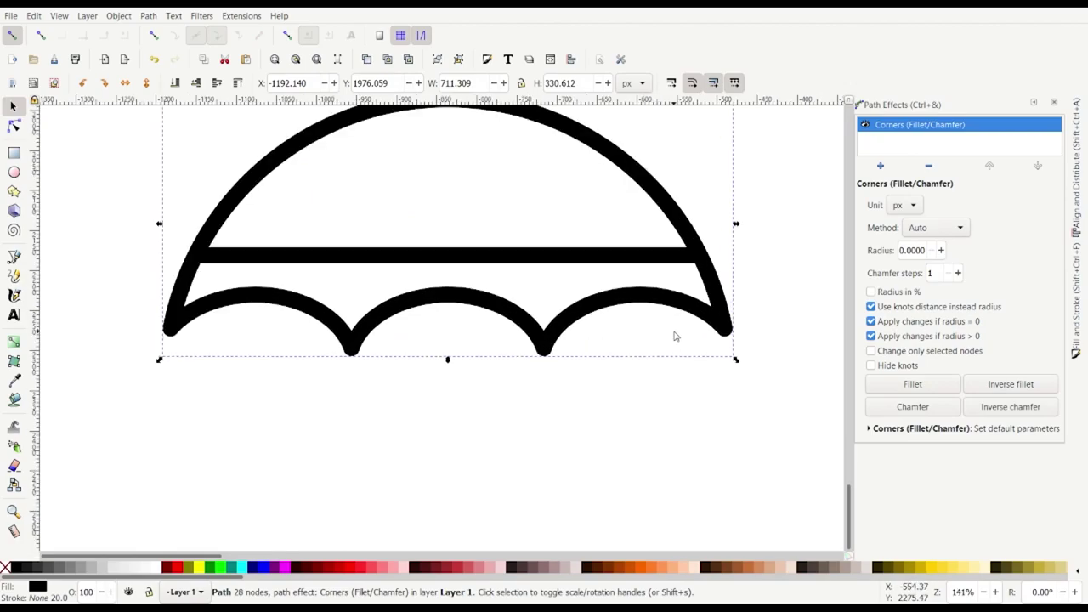
left_click(14, 125)
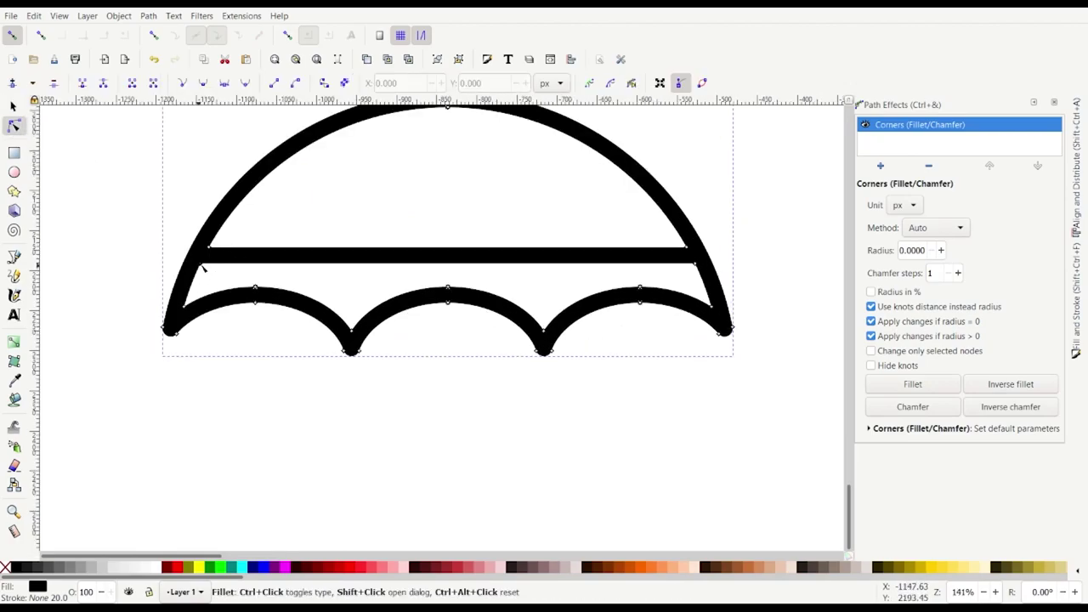
scroll(571, 216, "up", 2)
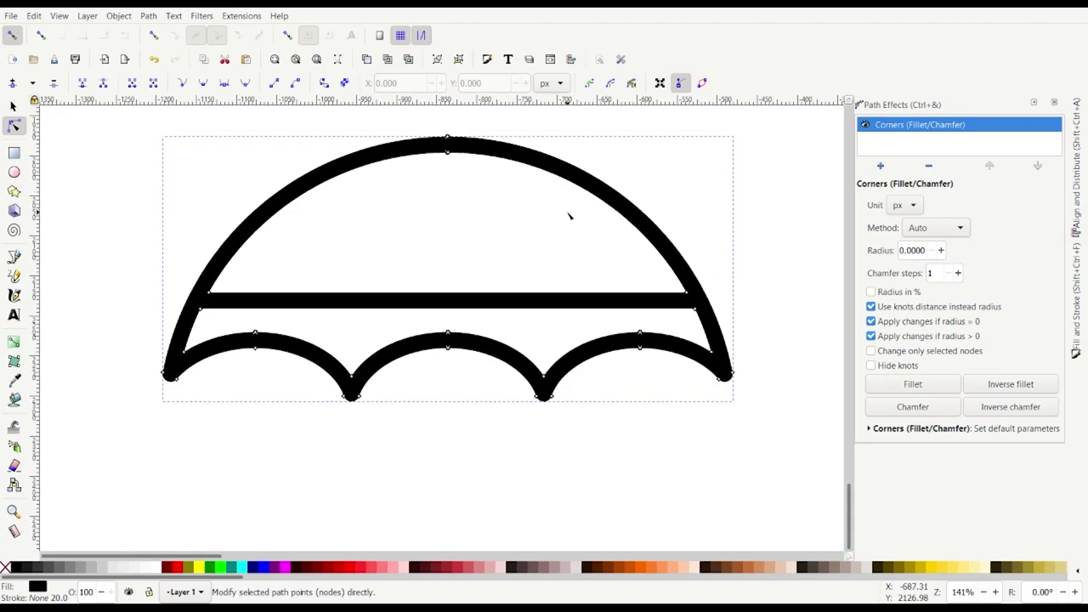
Raise the fillet radius to 14 px and deselect to preview the rounded corners
left_click(941, 251)
left_click(941, 251)
left_click(941, 250)
left_click(941, 251)
left_click(941, 251)
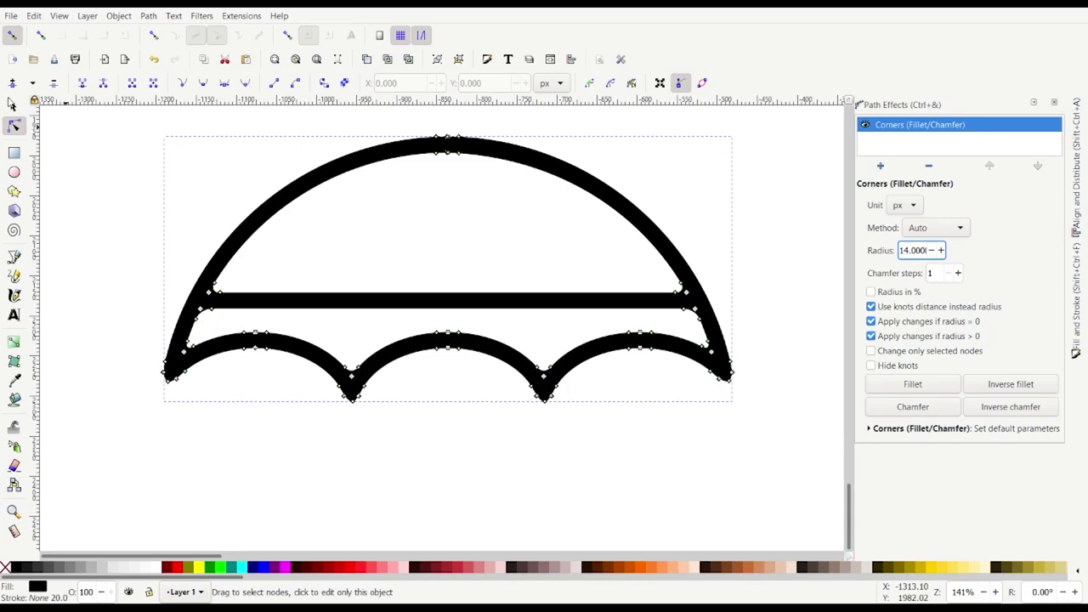
left_click(13, 105)
left_click(88, 171)
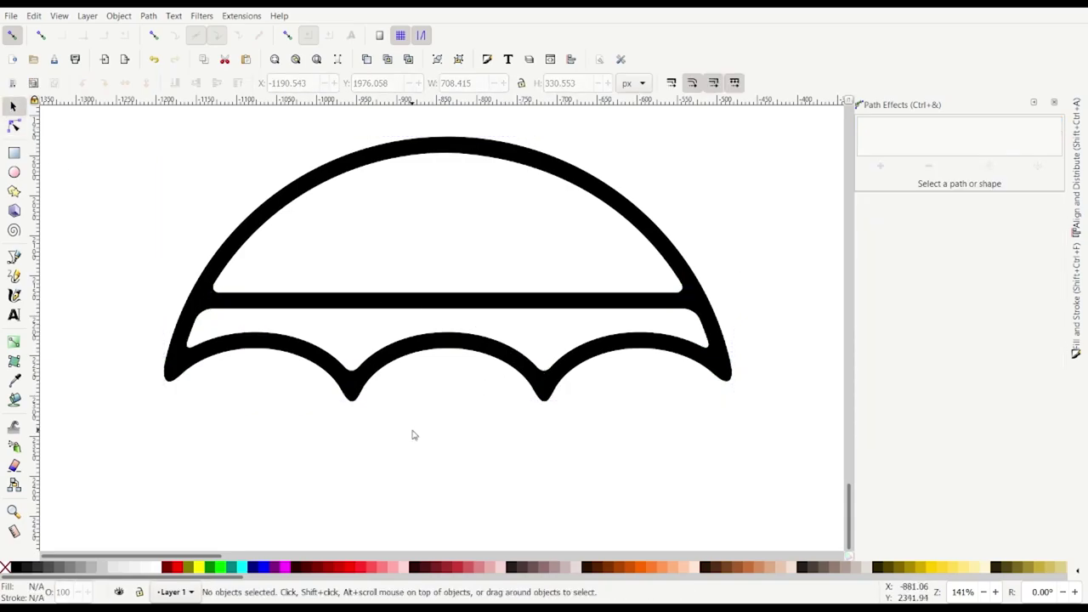
scroll(578, 396, "down", 2)
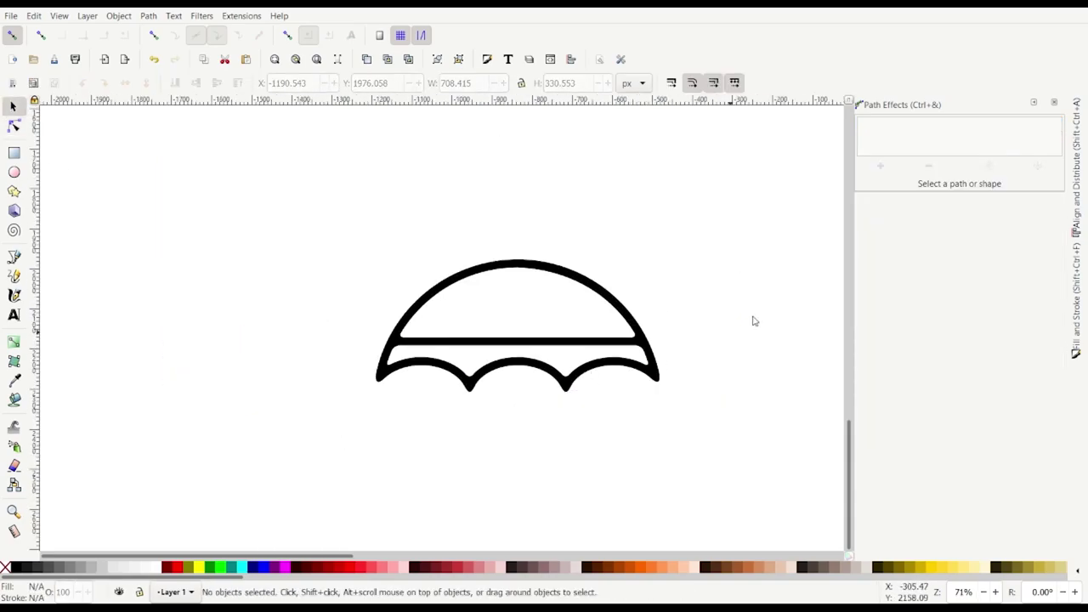
Convert the rounded outline to a plain path, break it apart, and select the outer canopy piece
left_click(1054, 103)
left_click_drag(280, 208, 750, 434)
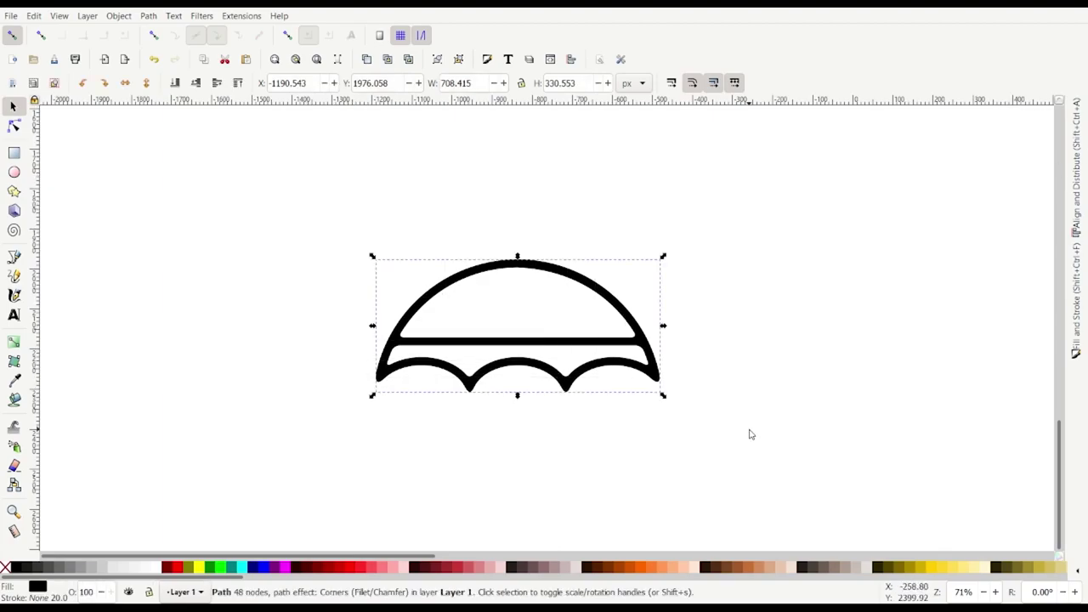
left_click(154, 35)
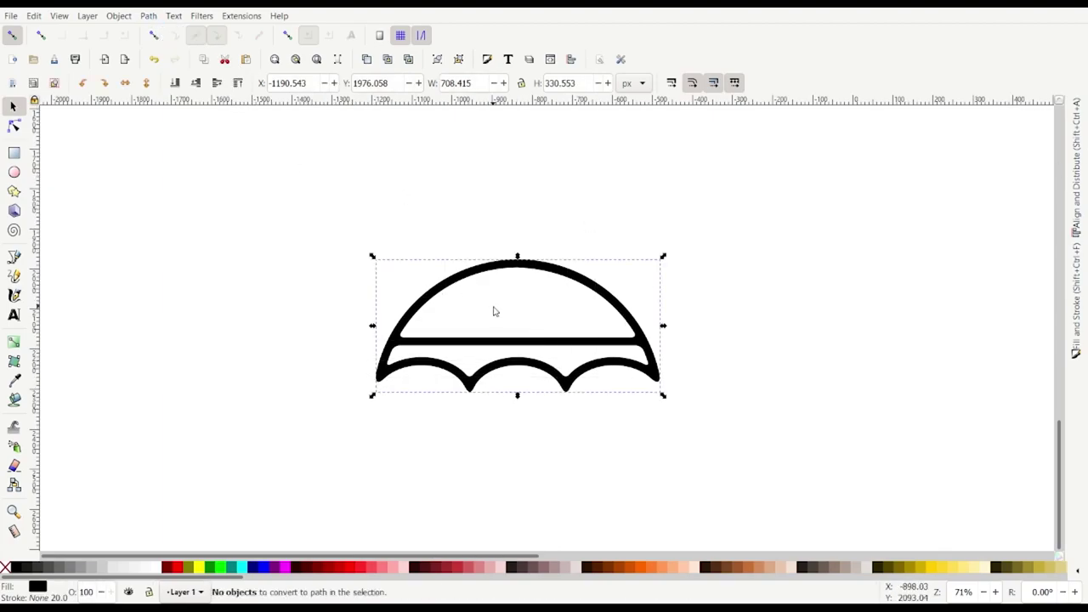
scroll(493, 311, "down", 1, "ctrl")
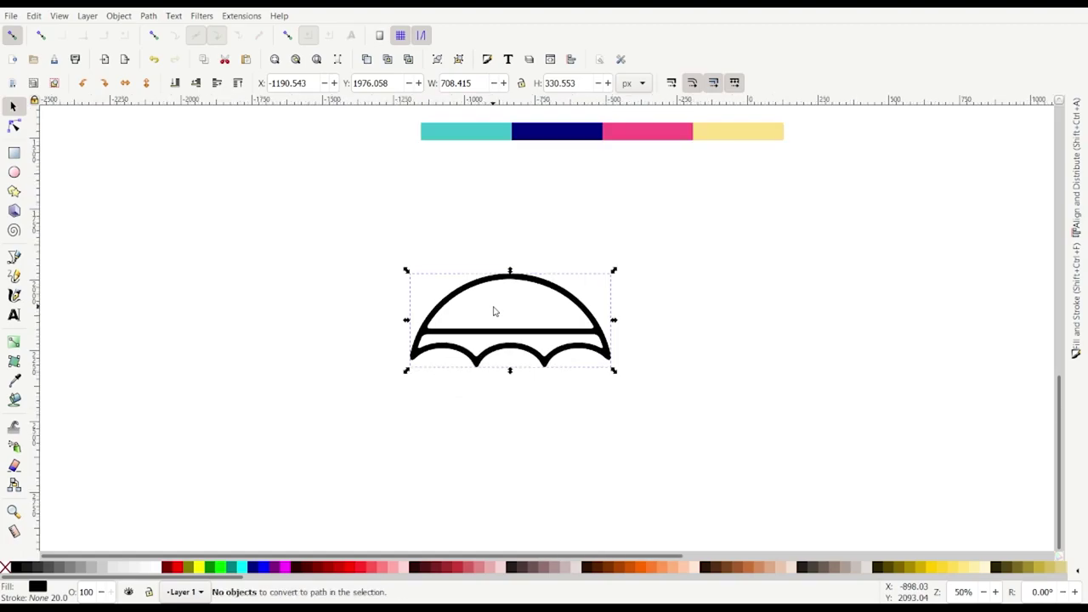
left_click(148, 16)
left_click(264, 281)
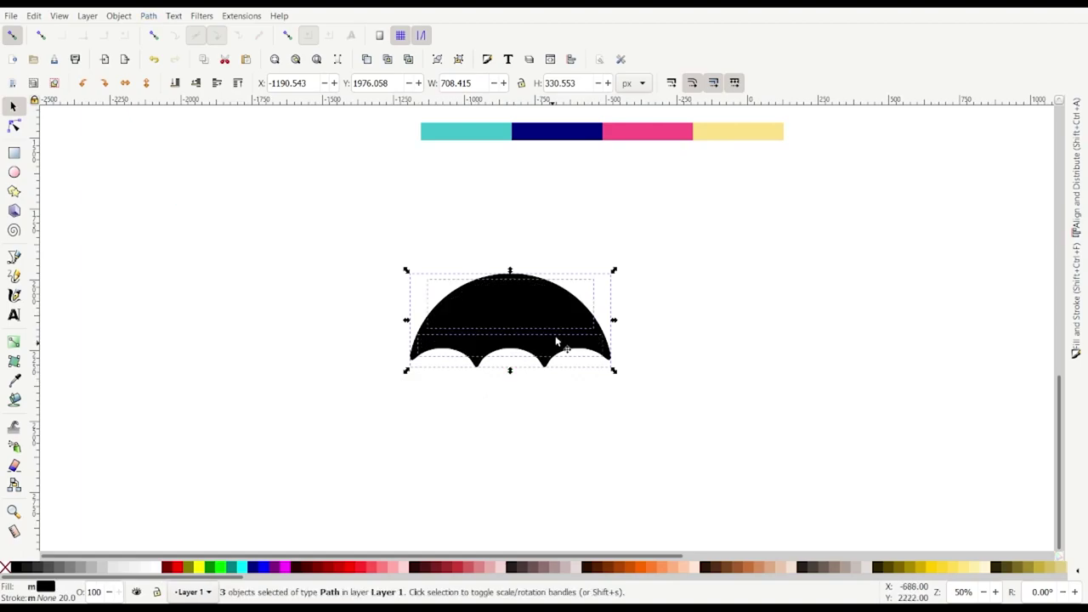
scroll(587, 343, "up", 1, "ctrl")
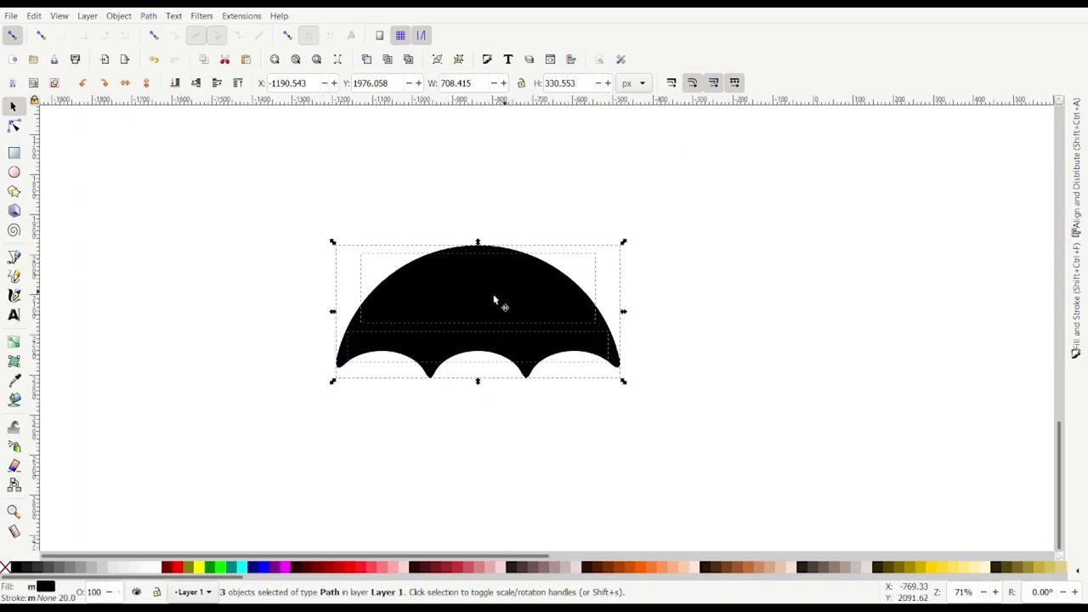
left_click(233, 281)
left_click(395, 285)
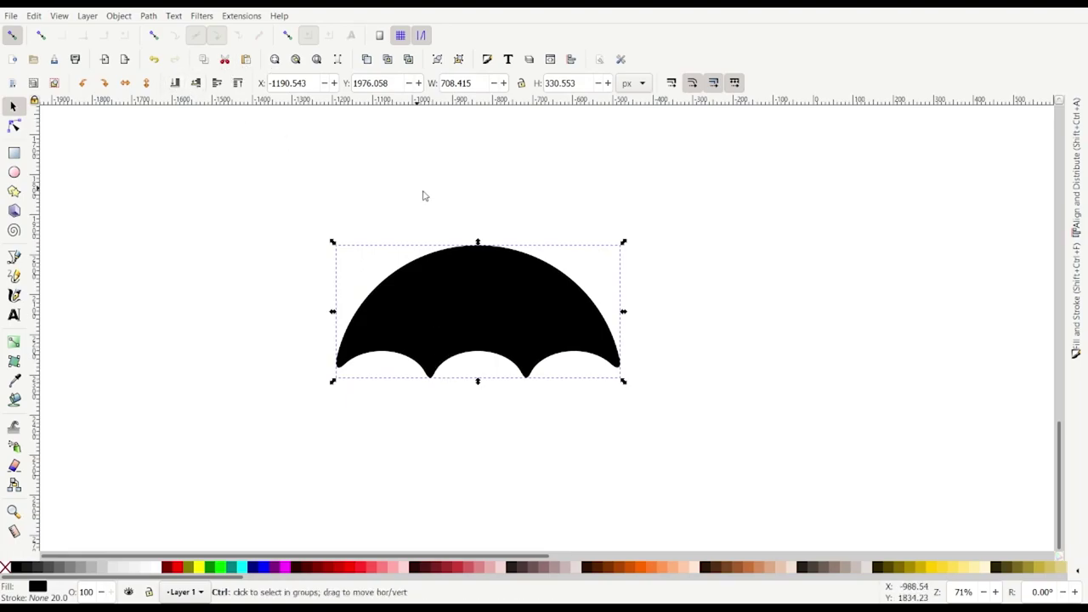
scroll(422, 194, "down", 2, "ctrl")
scroll(498, 190, "up", 1)
Fill the outer canopy navy with the dropper and lower it to the bottom
key("d")
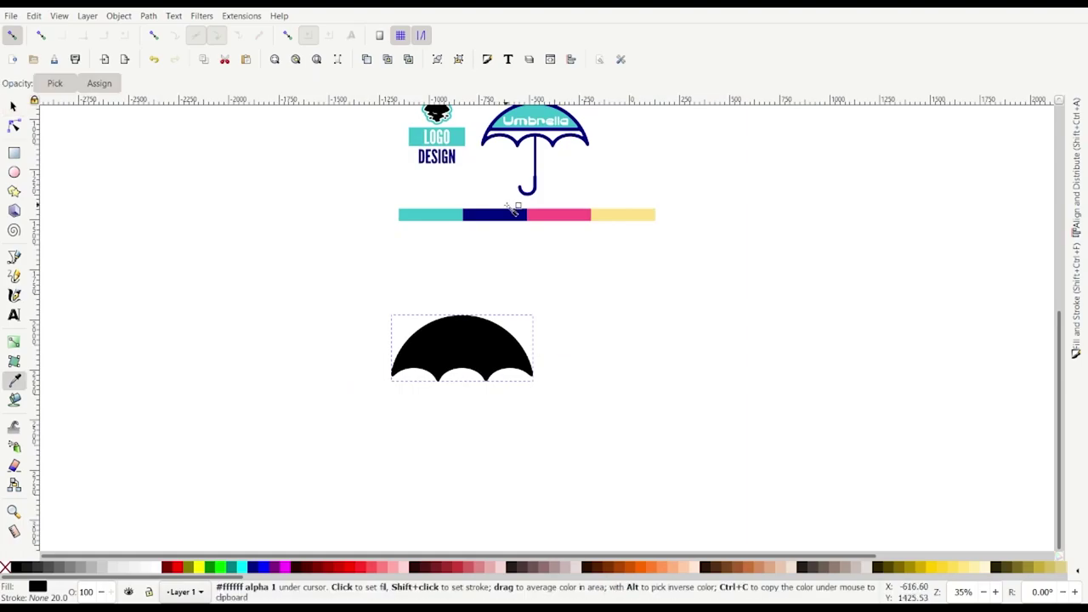
left_click(507, 216)
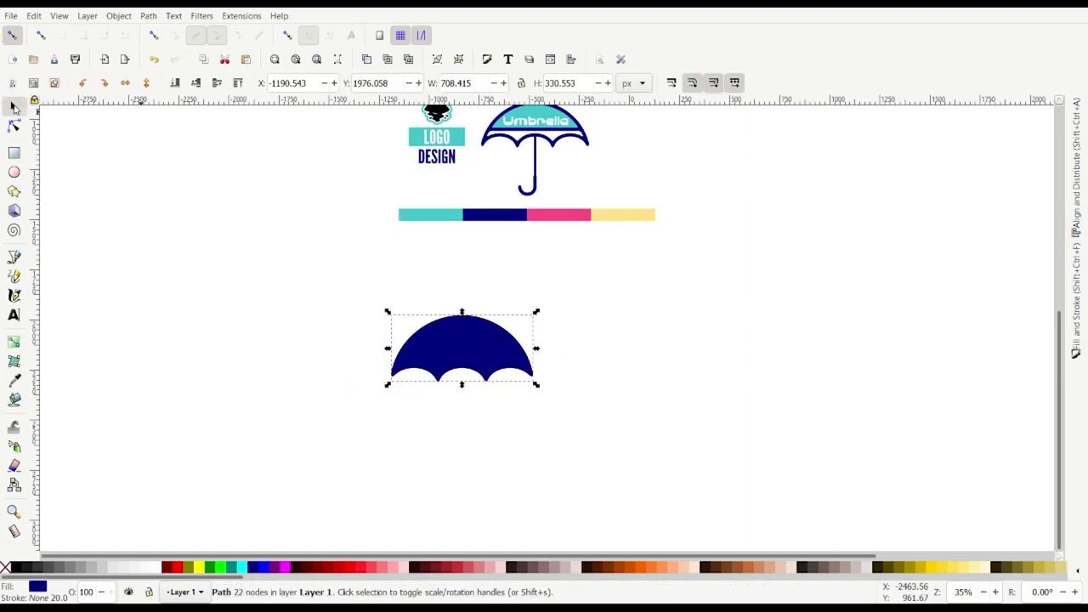
left_click(176, 84)
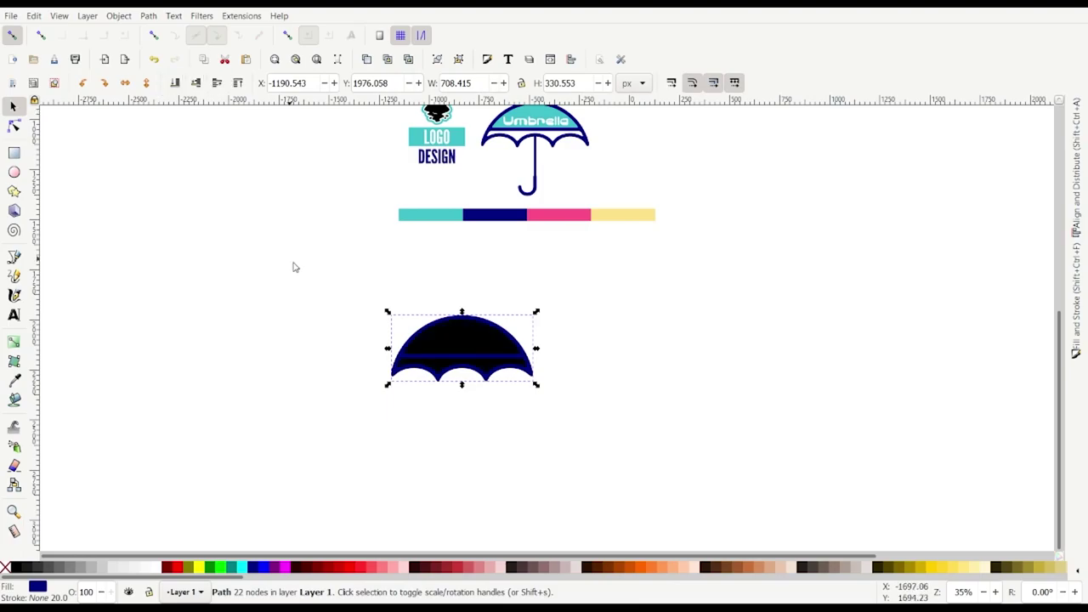
Fill the upper canopy panel with the cyan colour picked from the drawing
left_click(320, 296)
left_click(464, 340)
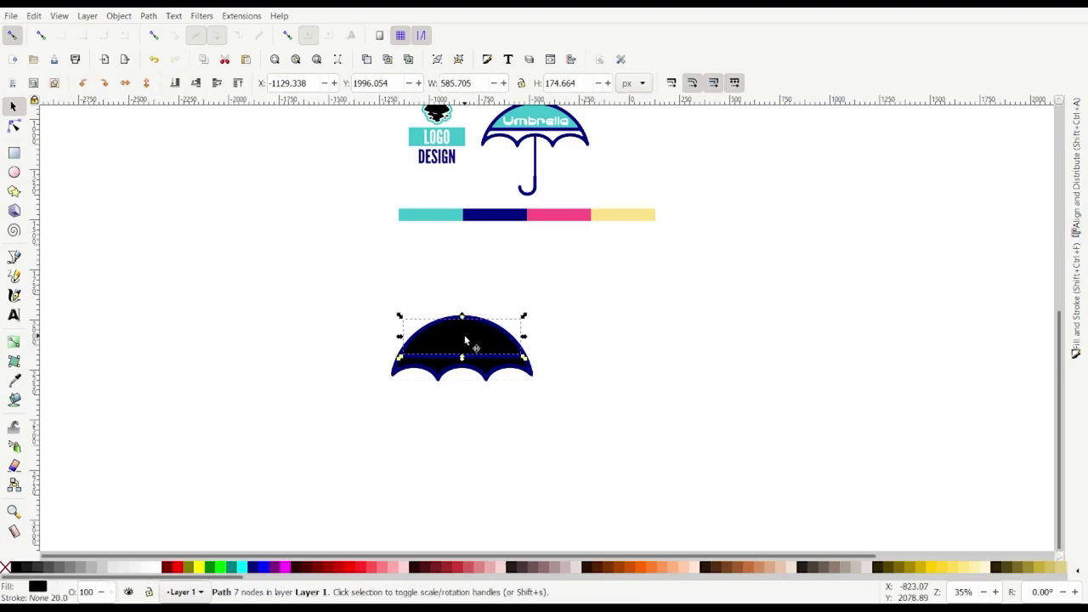
key("d")
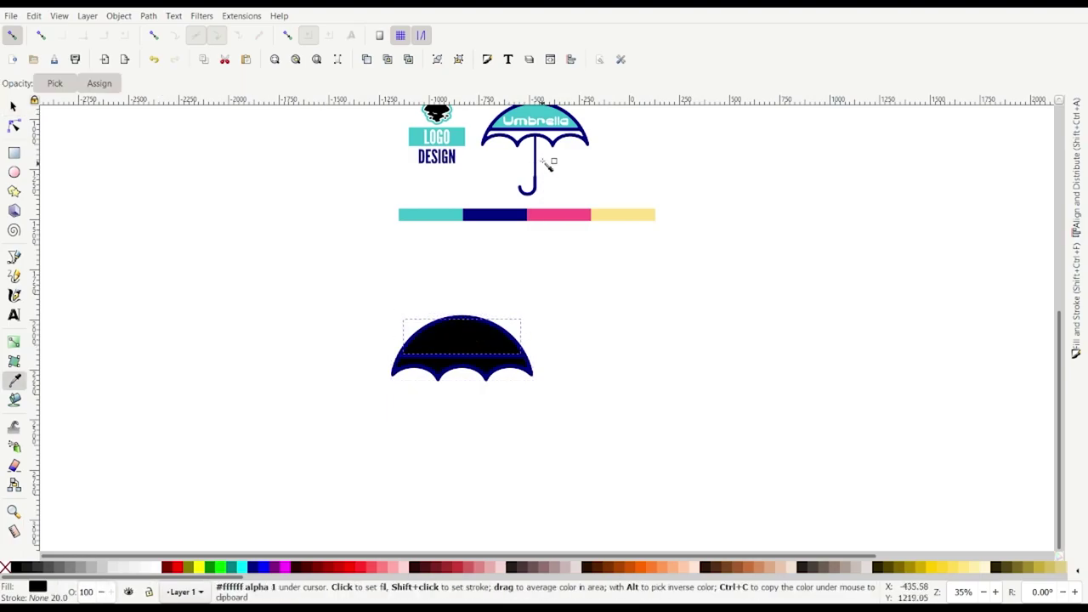
left_click(429, 216)
Fill the scalloped lower part of the canopy white from the palette
left_click(12, 105)
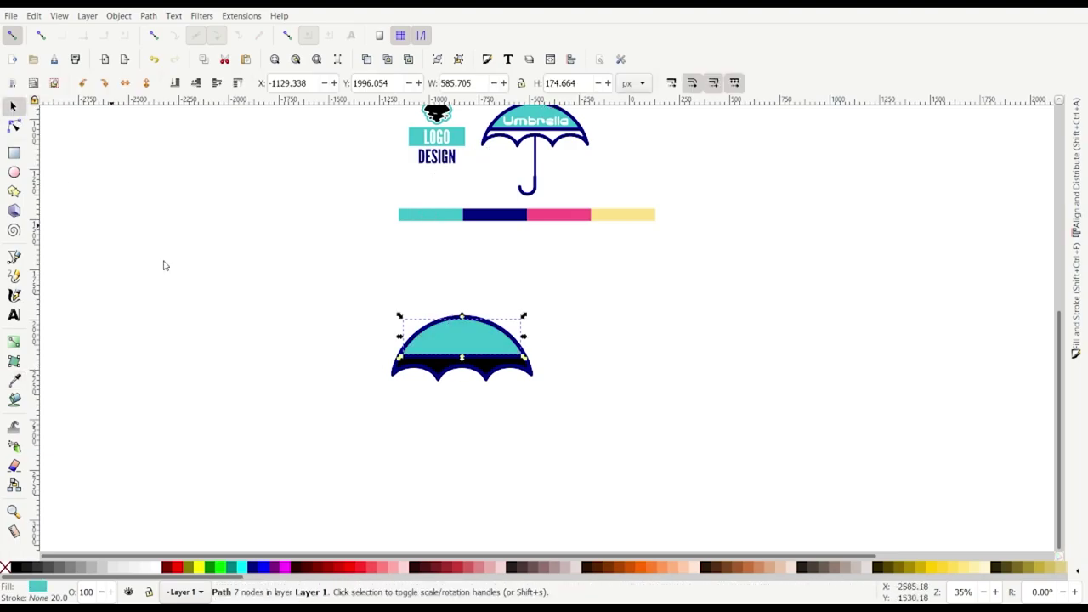
left_click(442, 367)
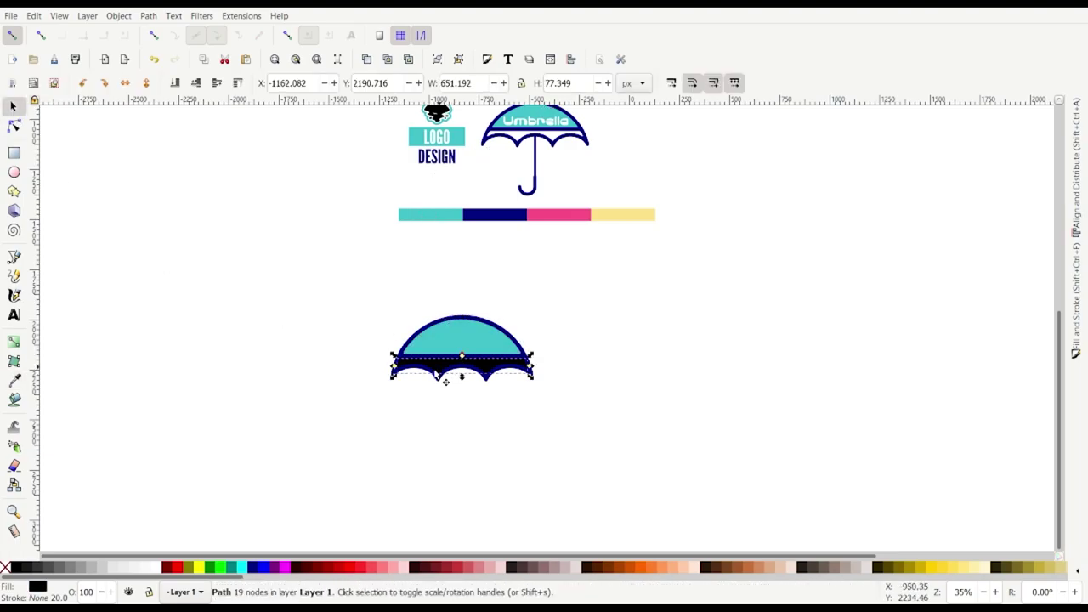
left_click(159, 567)
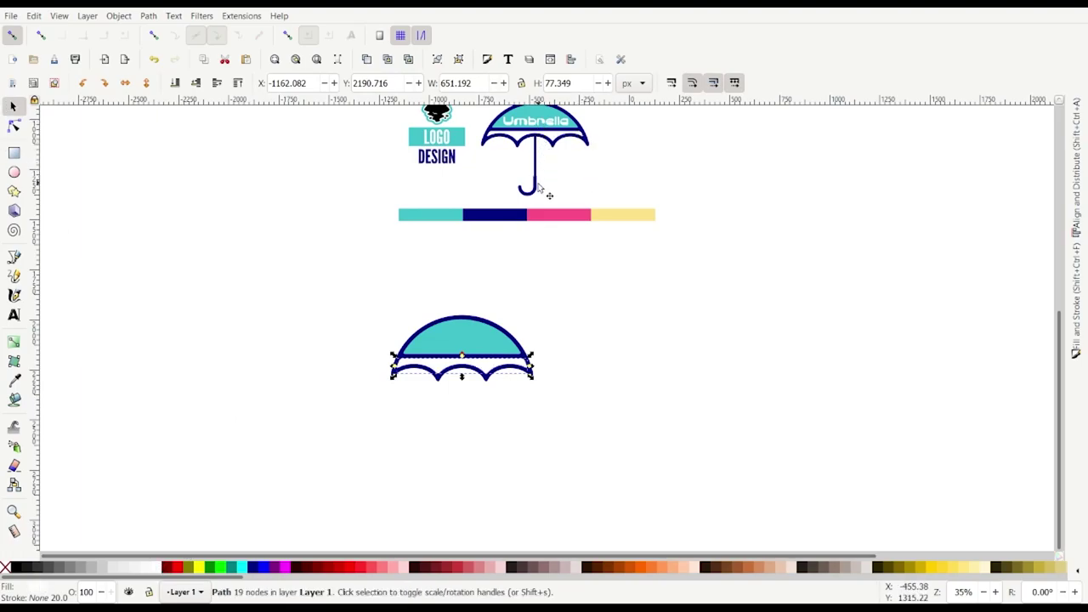
Draw a 27 × 283 px rectangle below the canopy, filled navy with no outline
left_click(14, 153)
scroll(427, 396, "down", 1)
scroll(456, 386, "up", 3, "ctrl")
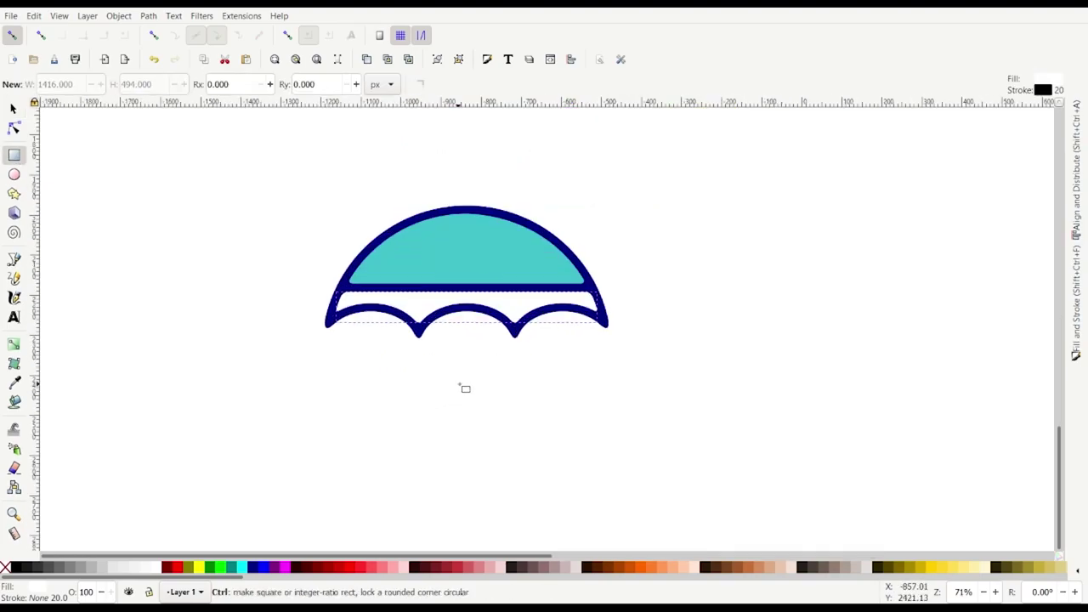
left_click_drag(468, 318, 486, 481)
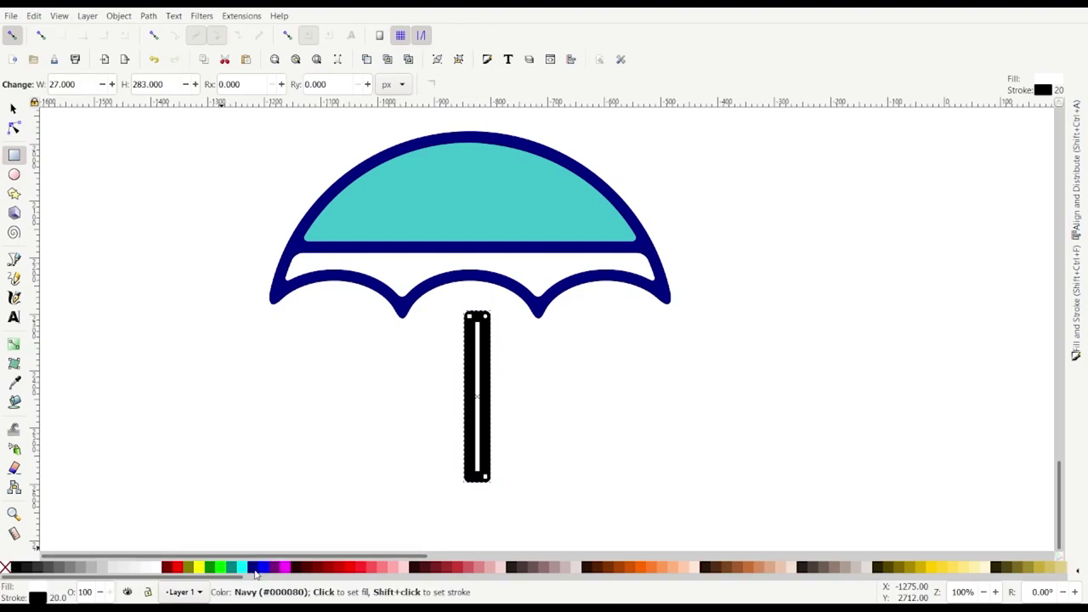
left_click(253, 568)
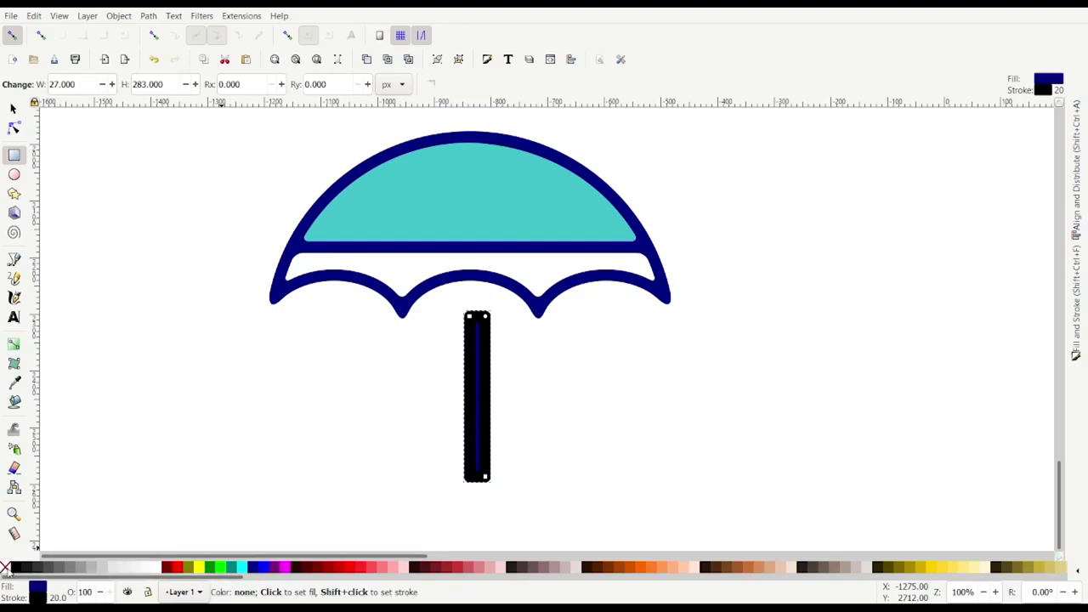
left_click(5, 567, "shift")
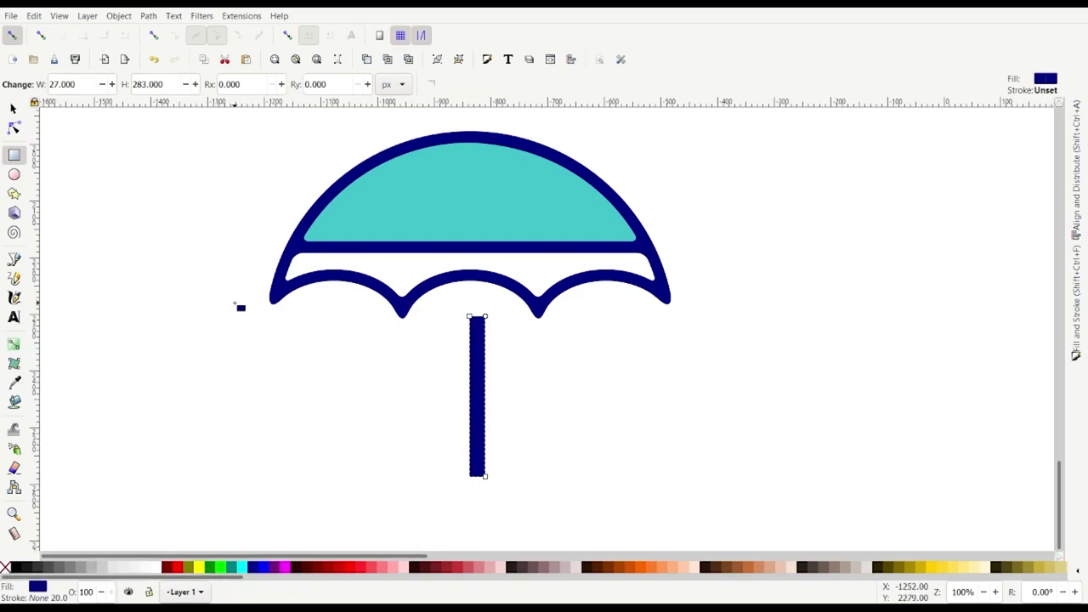
Move the shaft up into the canopy and centre it horizontally under the canopy
left_click(13, 108)
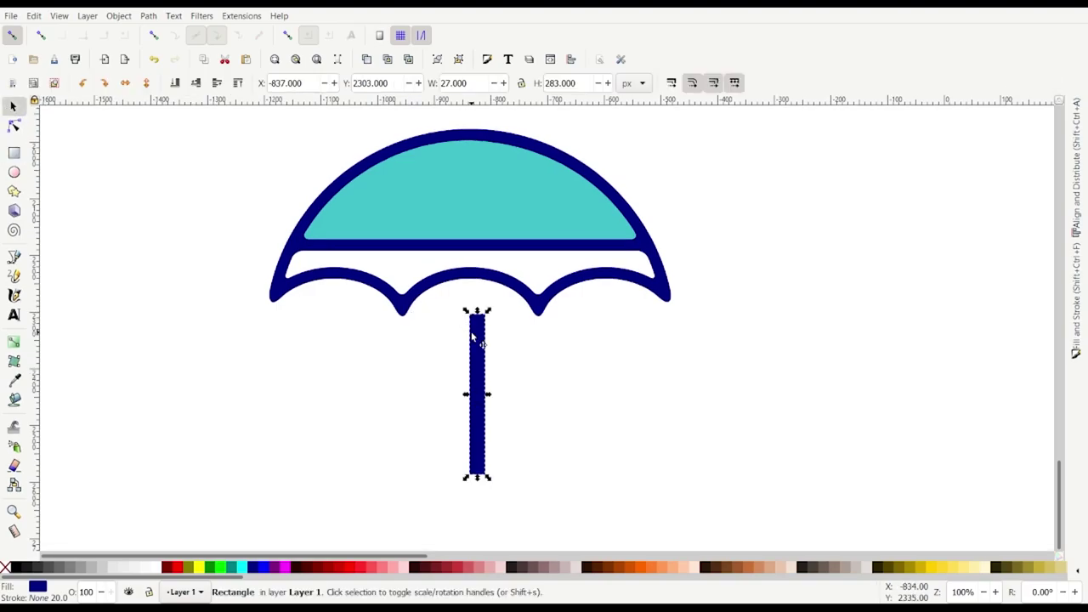
left_click_drag(473, 337, 468, 288)
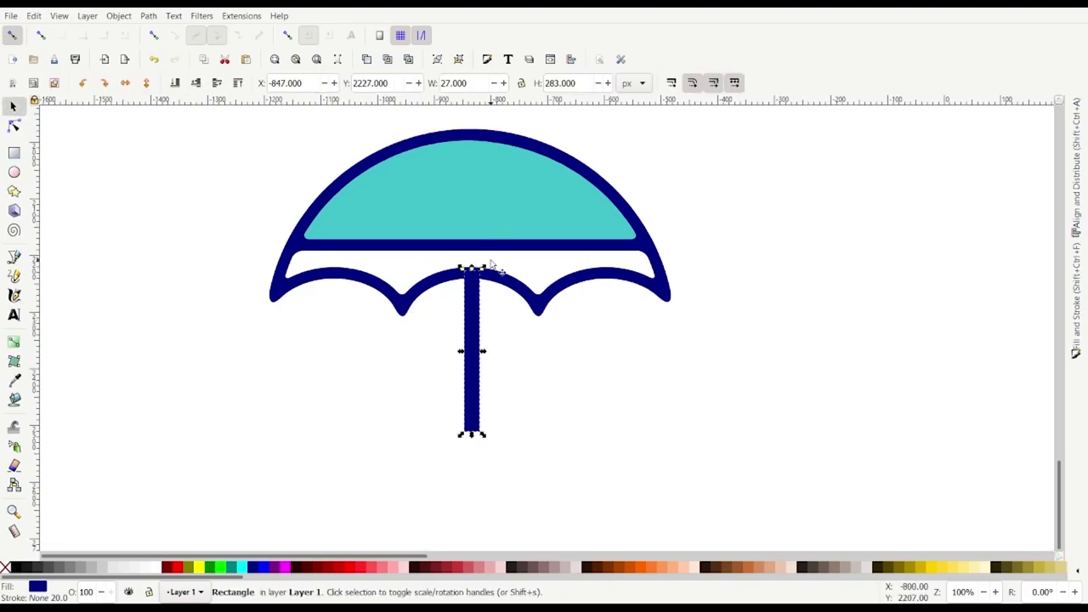
left_click(514, 295, "shift")
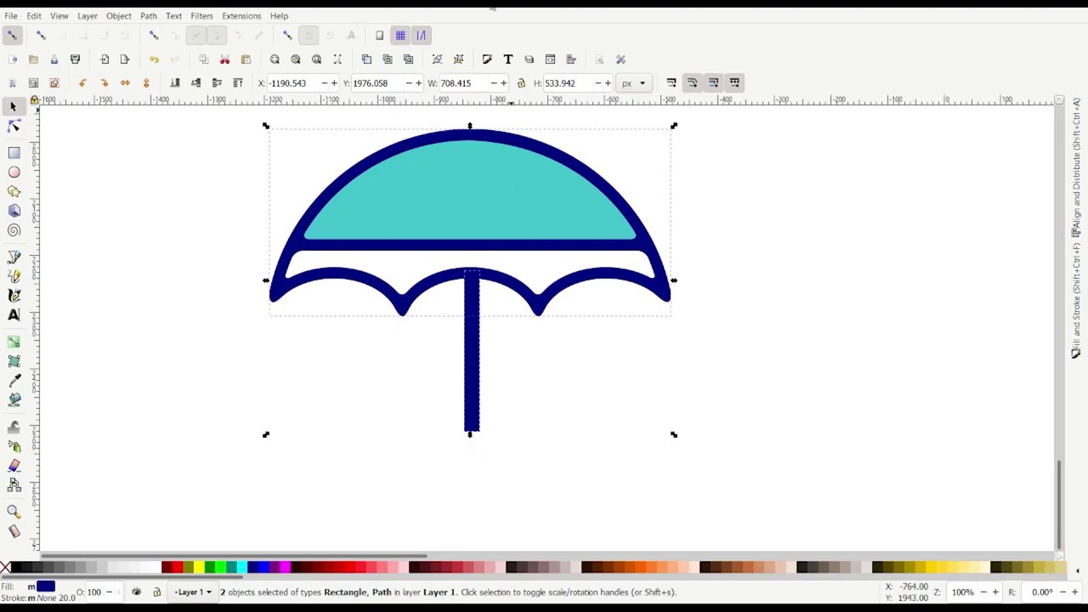
left_click(571, 60)
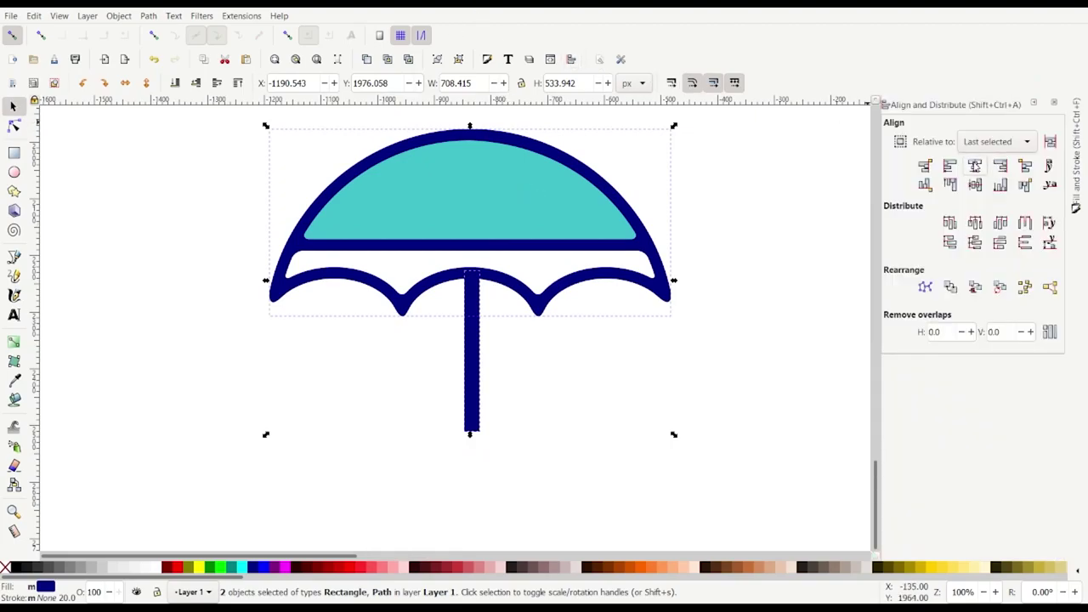
left_click(973, 165)
left_click(1033, 102)
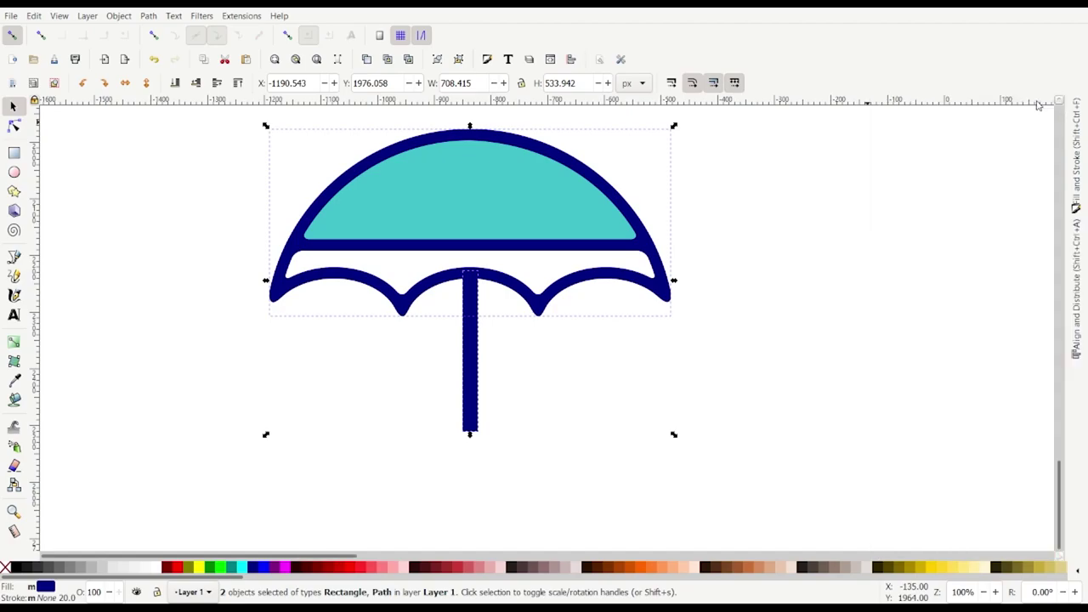
left_click(668, 400)
Narrow the shaft to about 19.222 px wide and re-centre it under the canopy
left_click(480, 430)
scroll(505, 413, "down", 4, "ctrl")
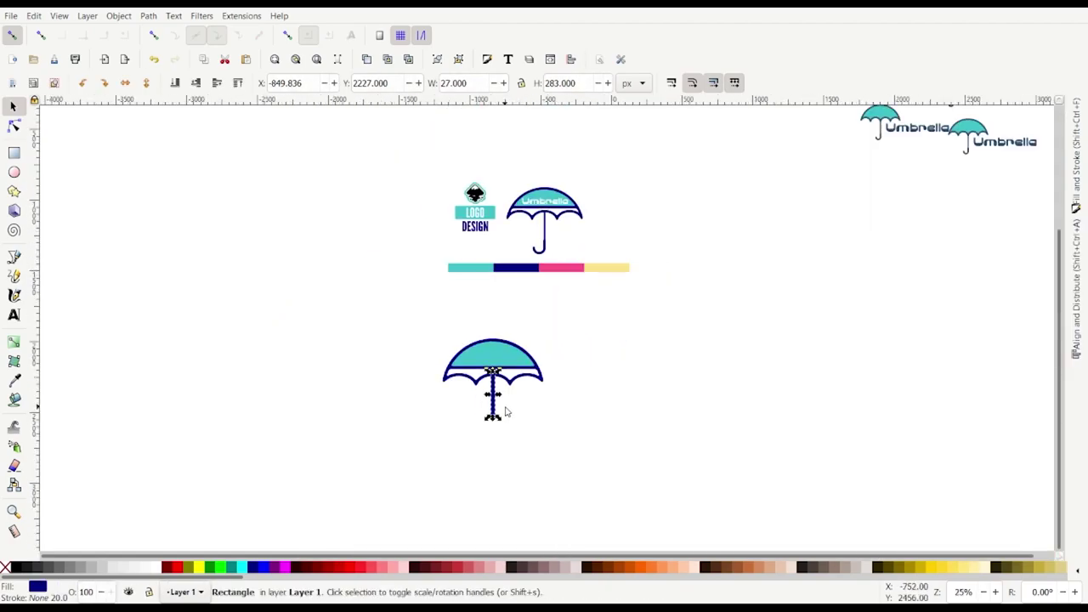
scroll(503, 403, "down", 2)
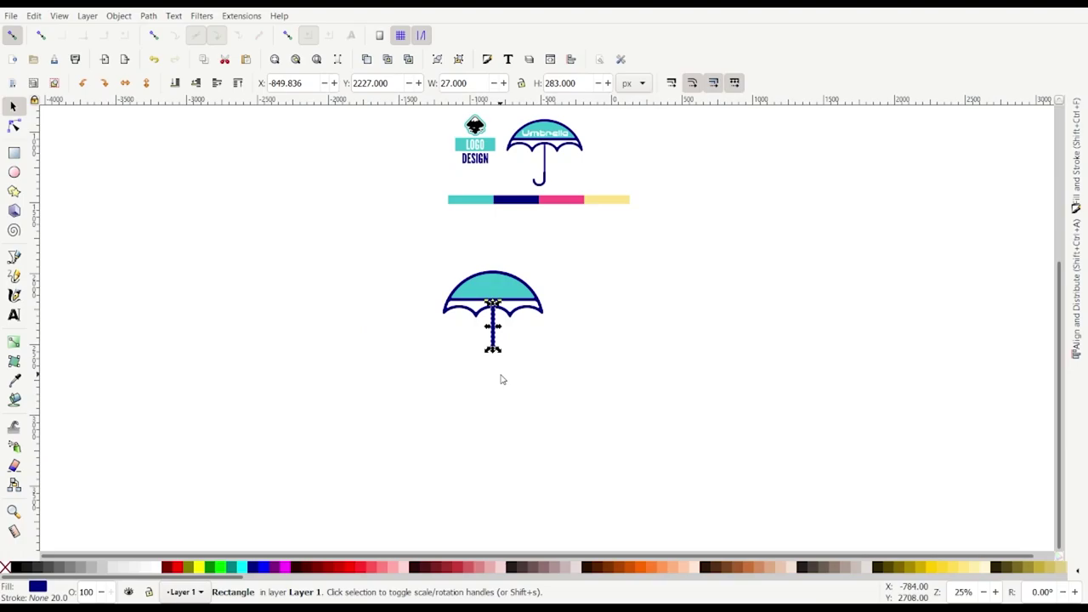
scroll(501, 380, "up", 3, "ctrl")
left_click(478, 379)
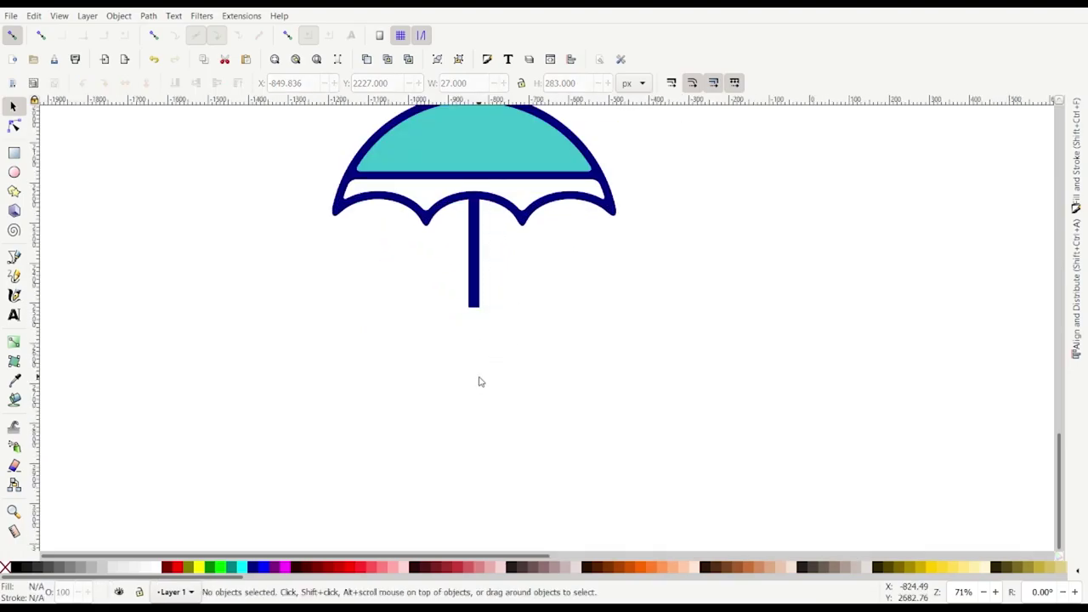
left_click(475, 286)
scroll(489, 263, "up", 2, "ctrl")
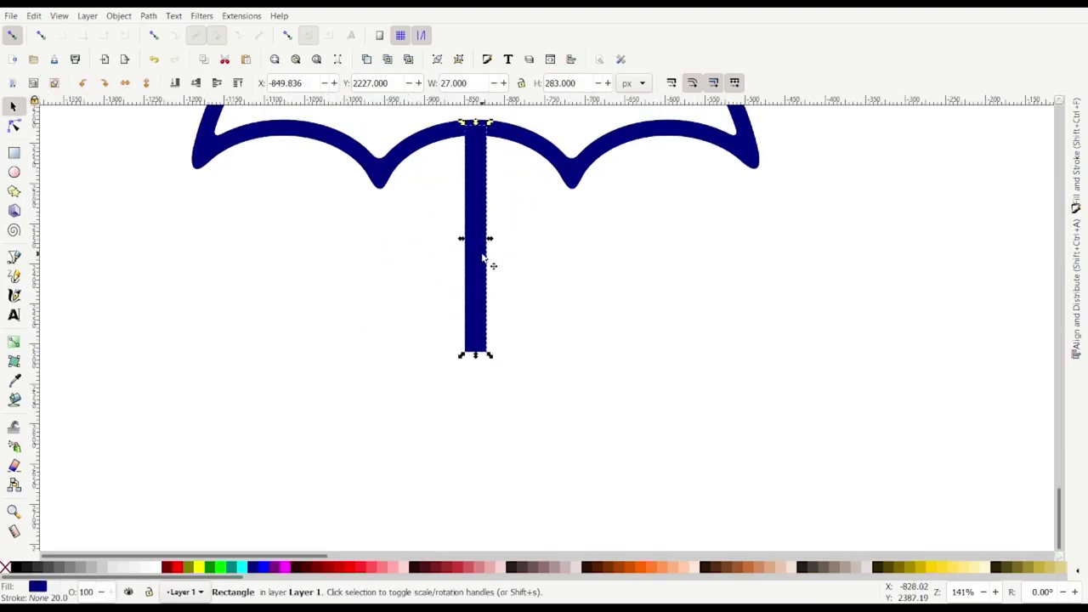
left_click_drag(490, 242, 478, 240)
left_click(516, 149, "shift")
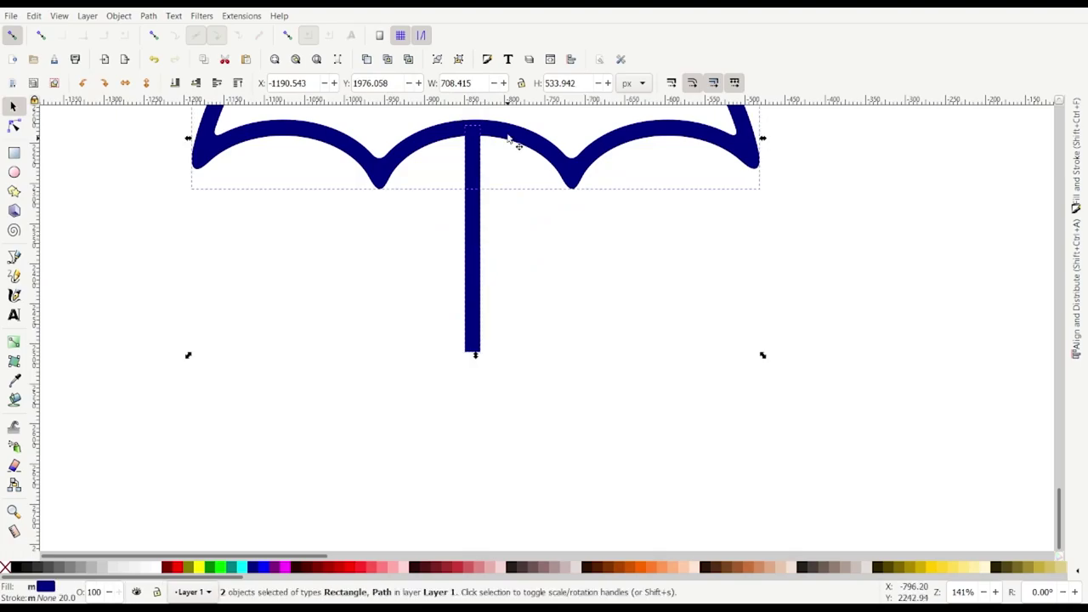
left_click(571, 58)
left_click(978, 165)
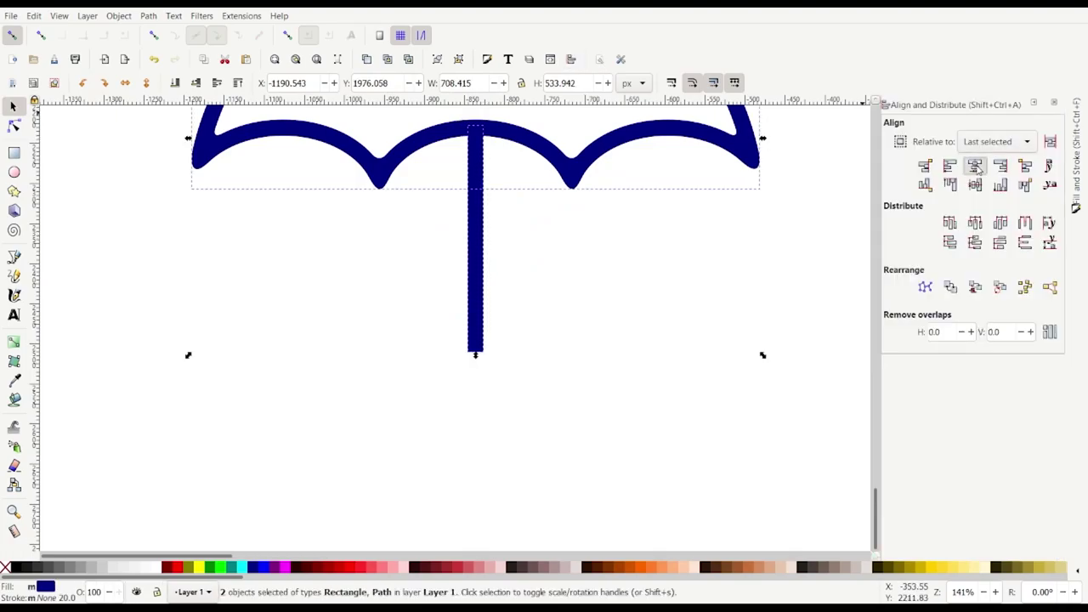
left_click(1034, 104)
left_click(649, 391)
scroll(536, 447, "down", 2)
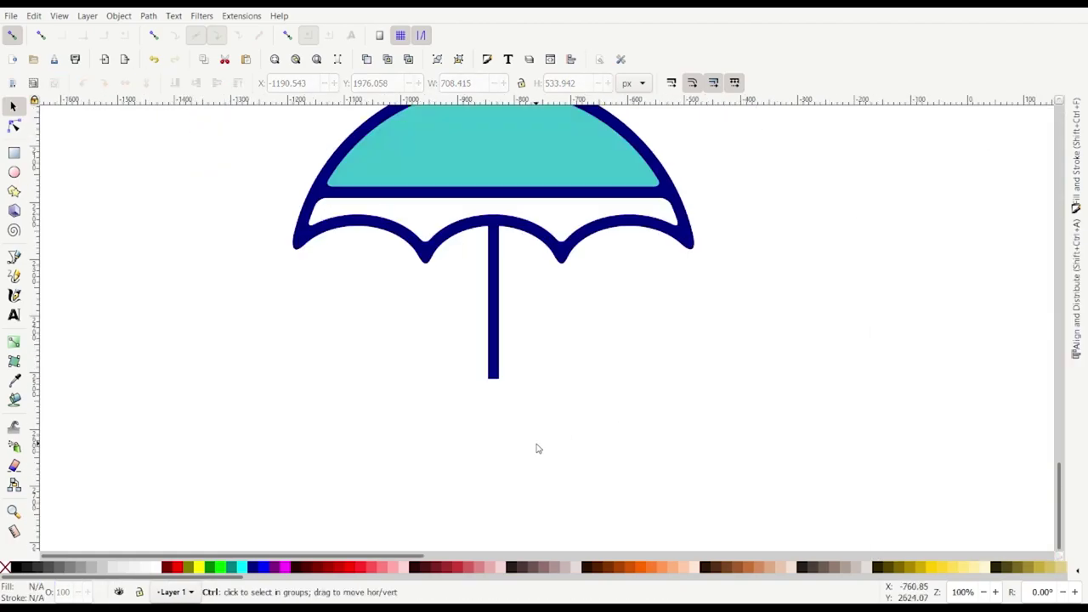
scroll(501, 366, "down", 1)
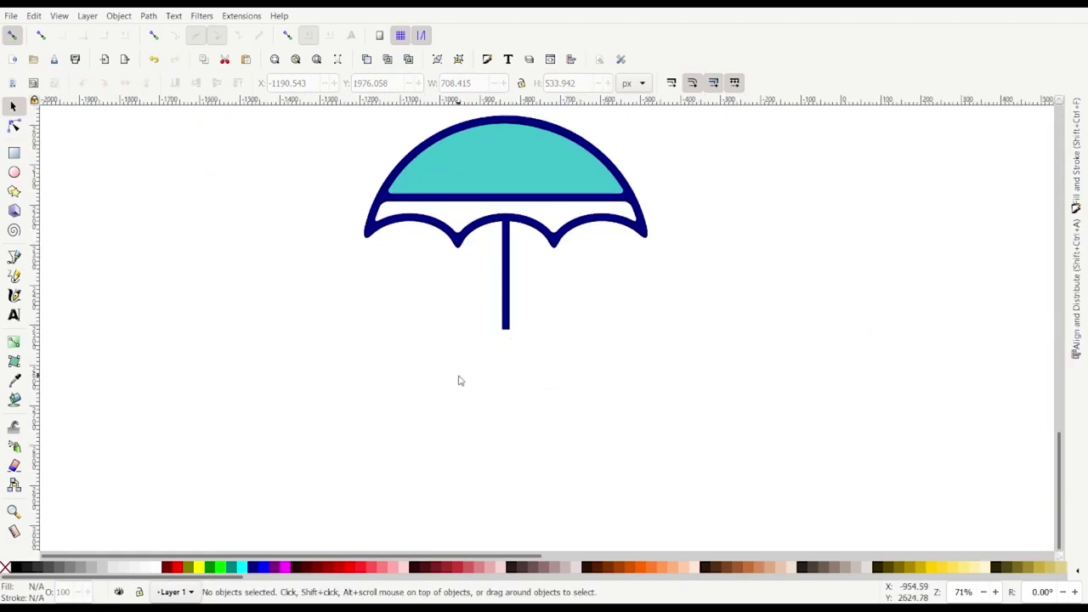
Draw a rounded pill below the shaft with a navy outline and no fill, then group it
left_click(13, 155)
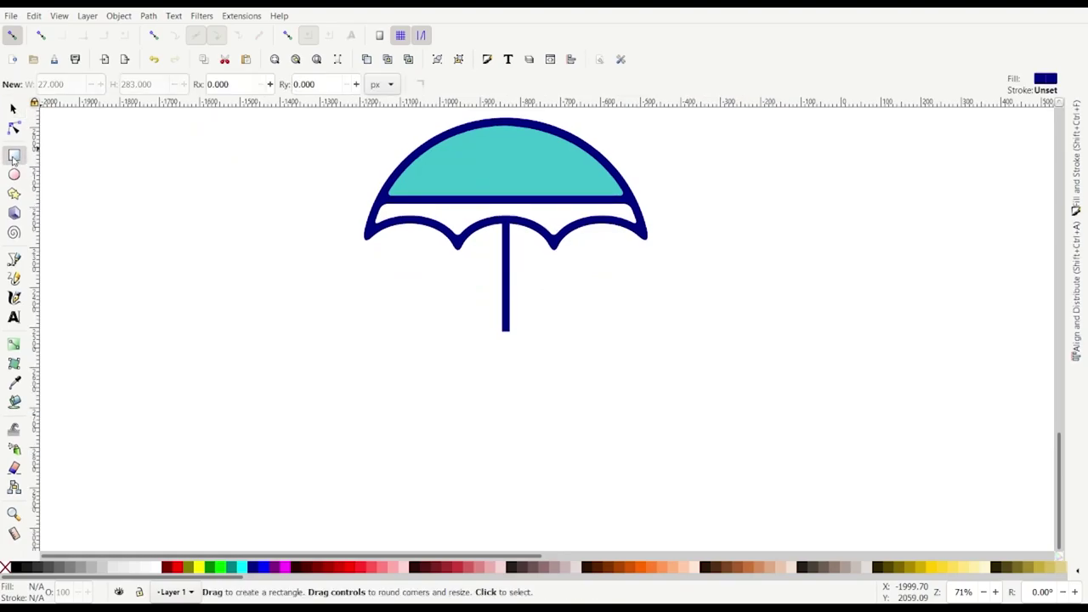
left_click_drag(441, 349, 479, 407)
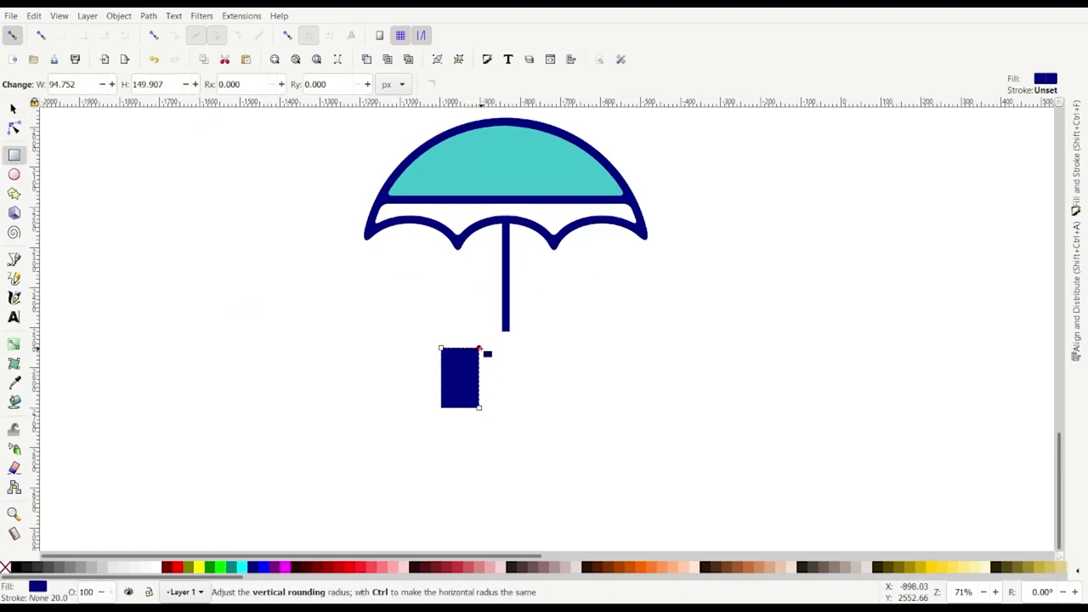
left_click_drag(479, 349, 479, 367)
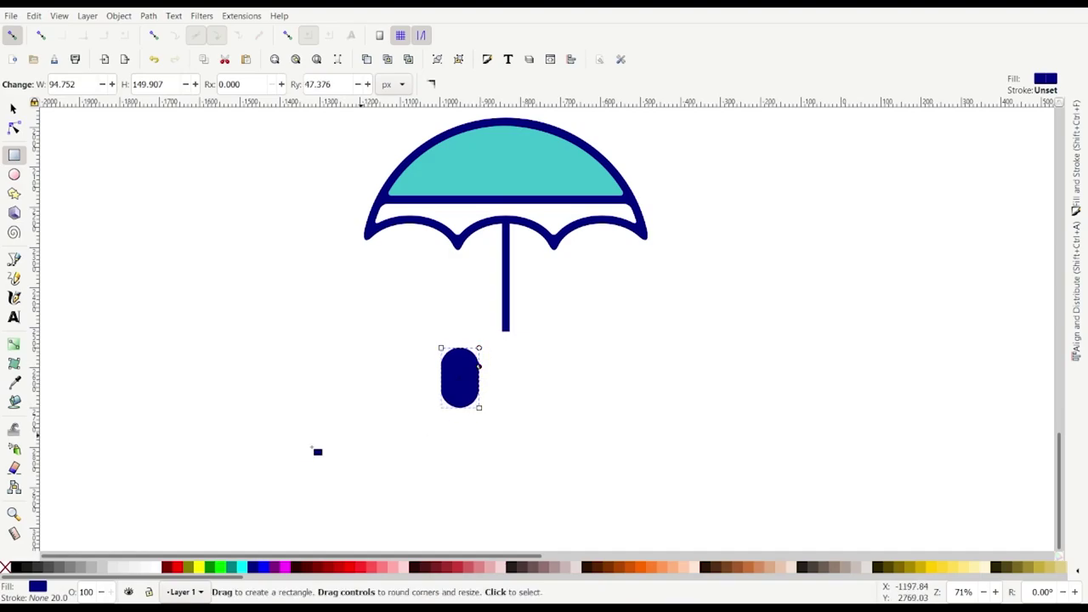
left_click(254, 572, "shift")
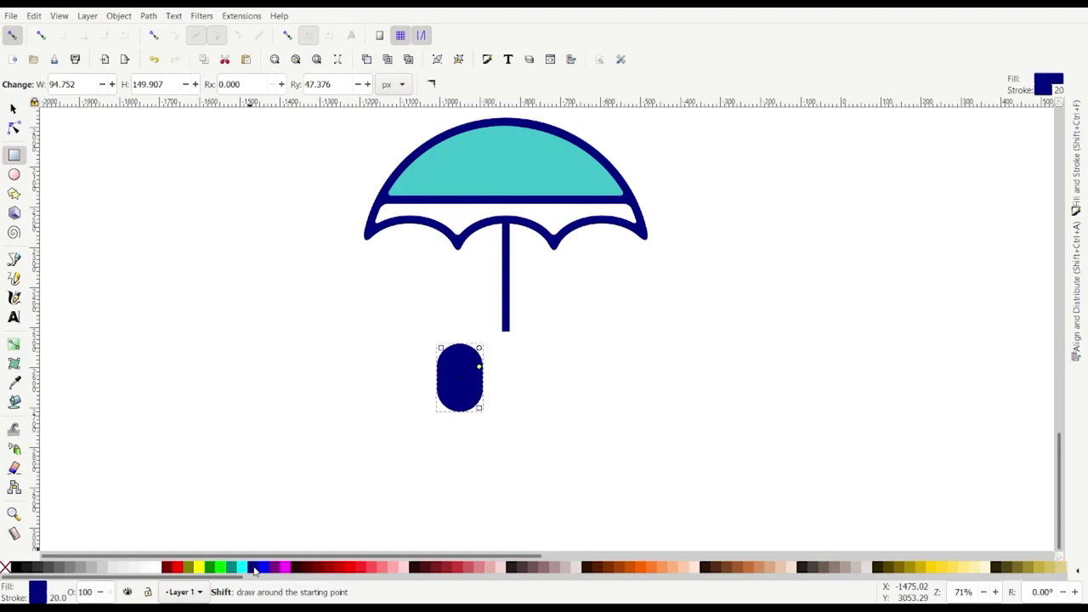
left_click(5, 567)
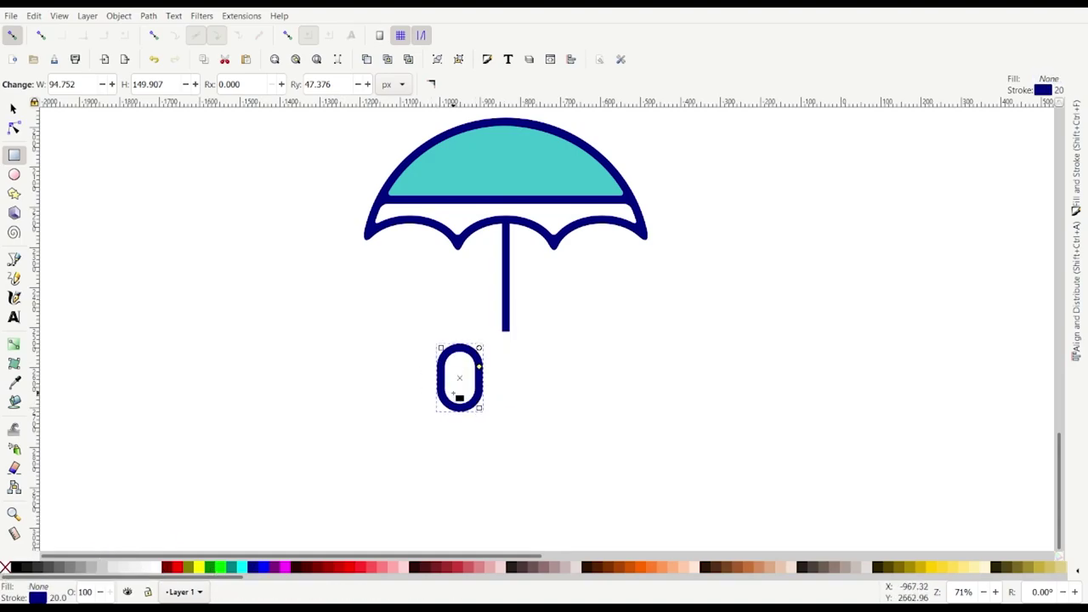
scroll(522, 417, "down", 1)
scroll(510, 403, "up", 2)
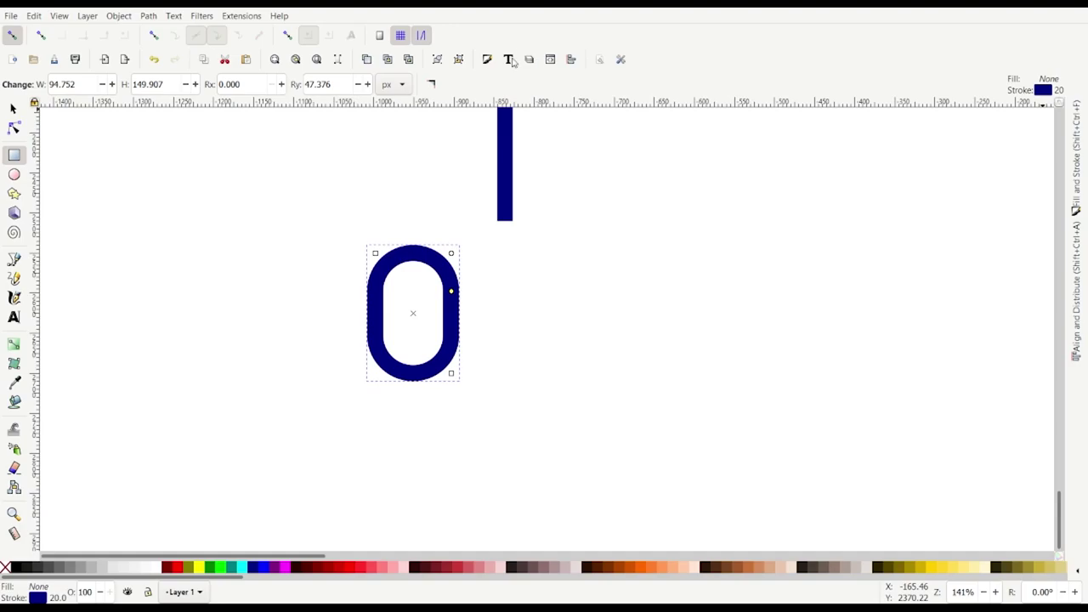
left_click(436, 60)
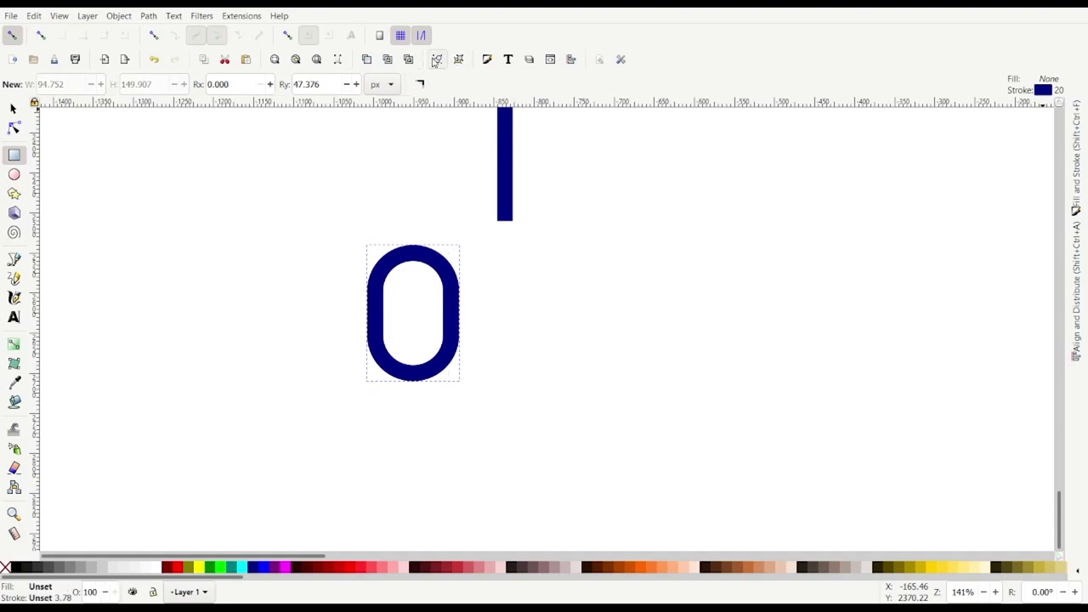
Select the pill group and apply a stroke width to it in Fill and Stroke
left_click(1077, 193)
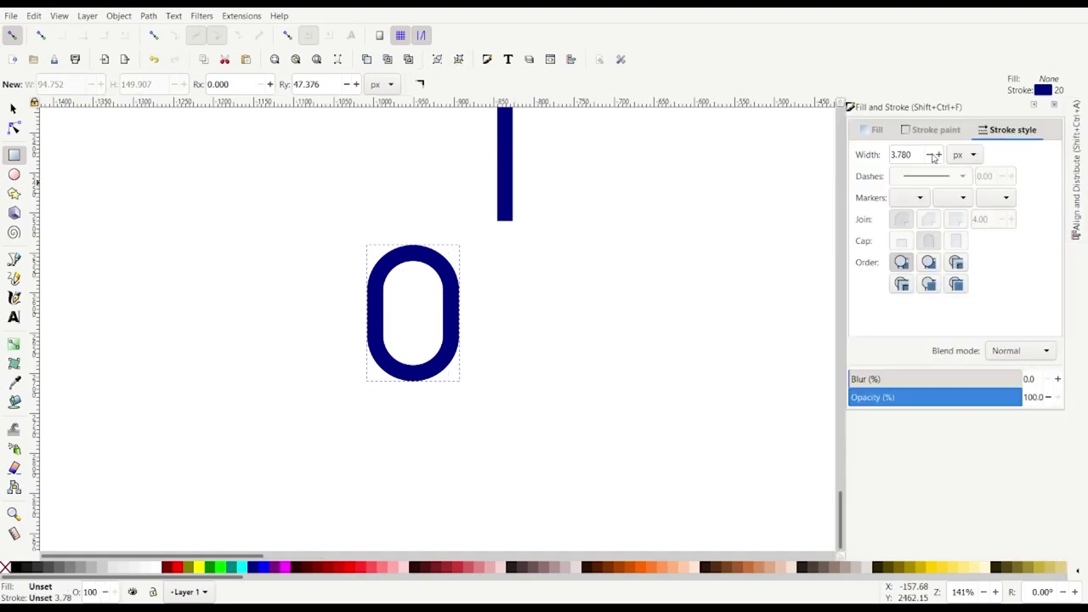
left_click(13, 106)
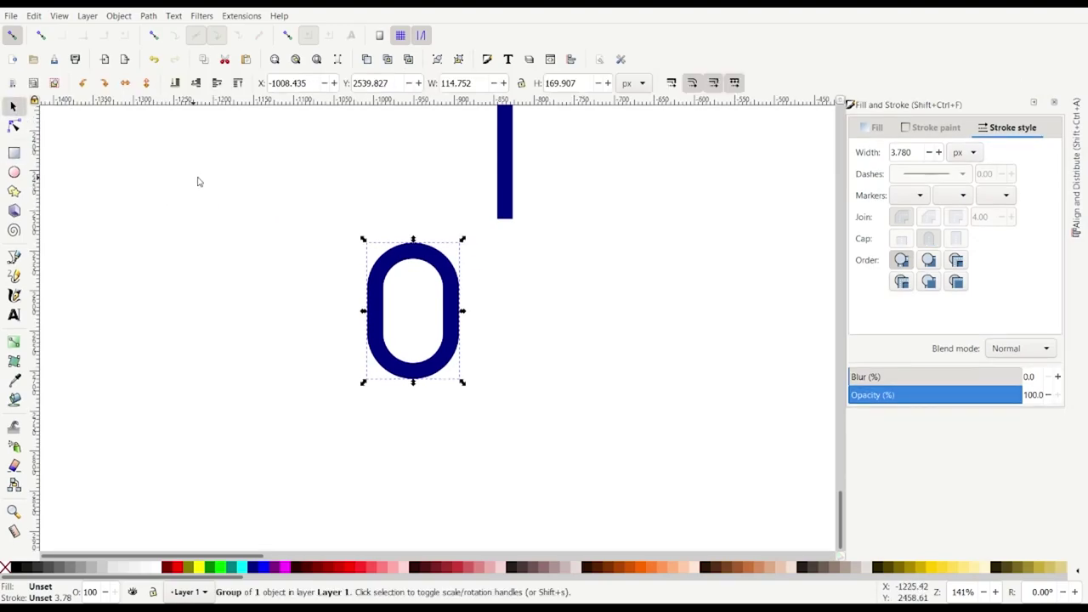
left_click_drag(249, 188, 530, 433)
left_click_drag(921, 151, 858, 151)
scroll(821, 213, "up", 4)
scroll(651, 280, "down", 2, "ctrl")
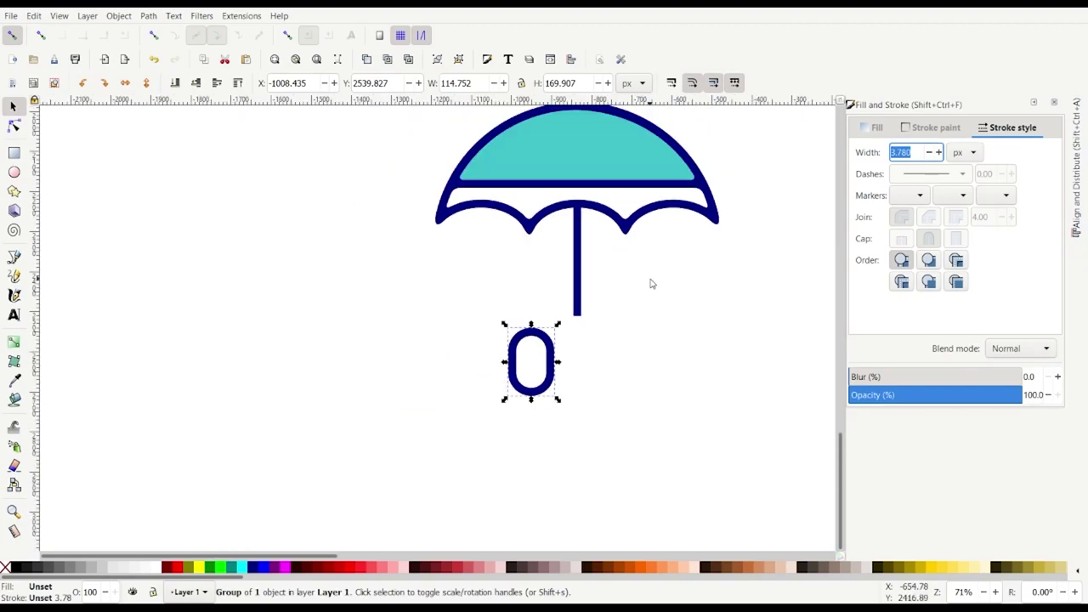
key("Return")
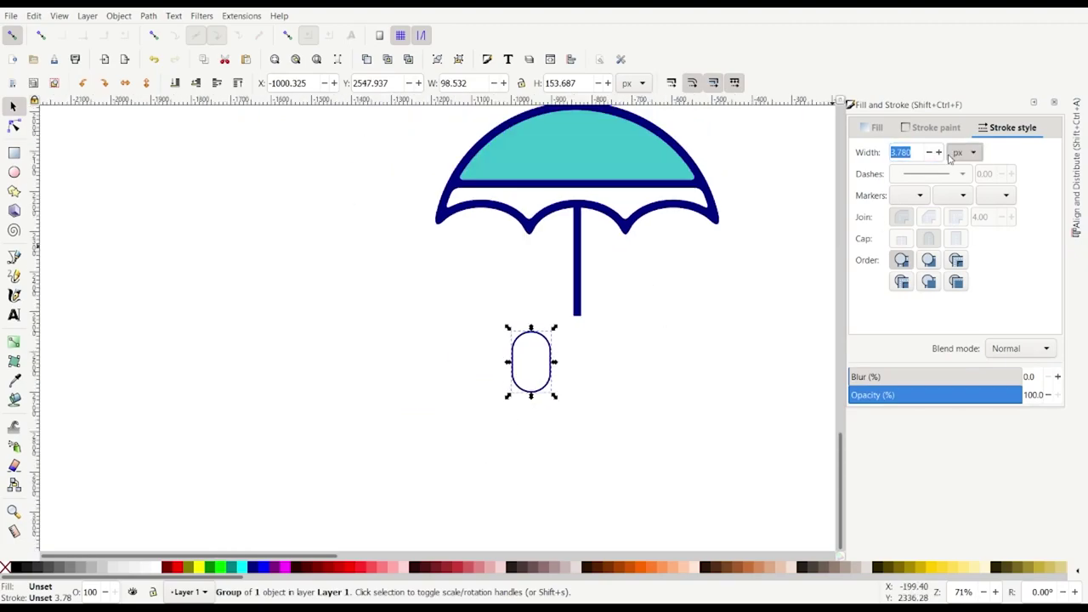
left_click(671, 387)
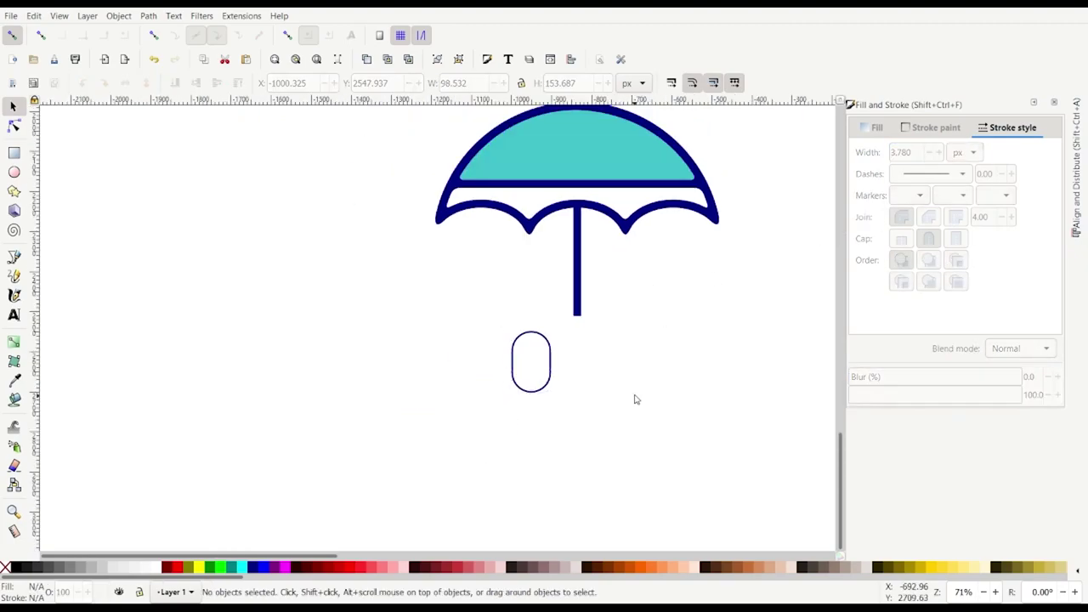
Reselect the pill group and set its stroke width to 20 px
left_click_drag(435, 287, 585, 419)
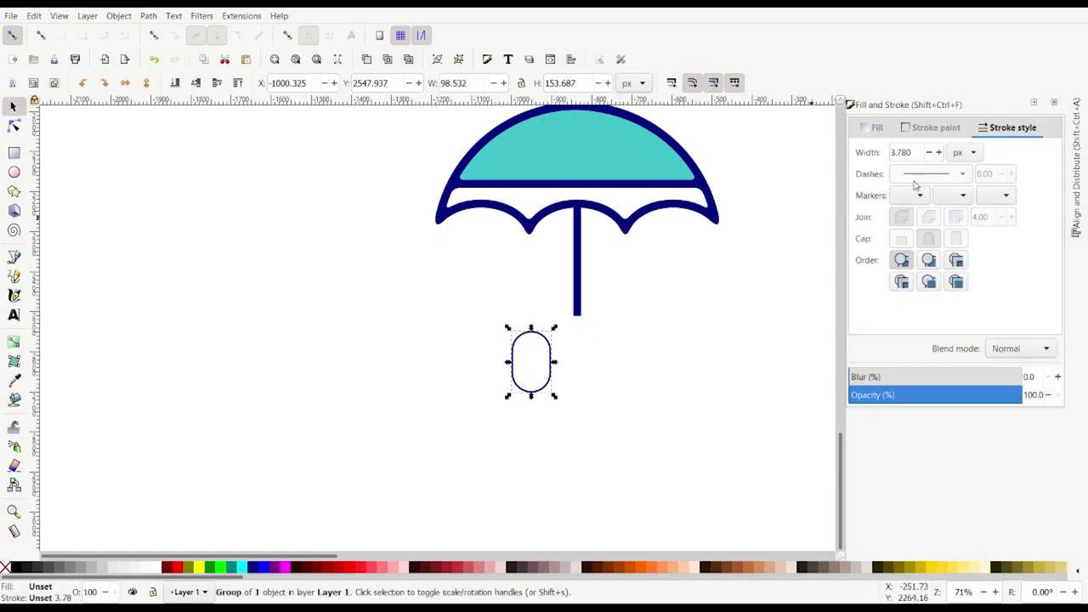
triple_click(917, 151)
type("2")
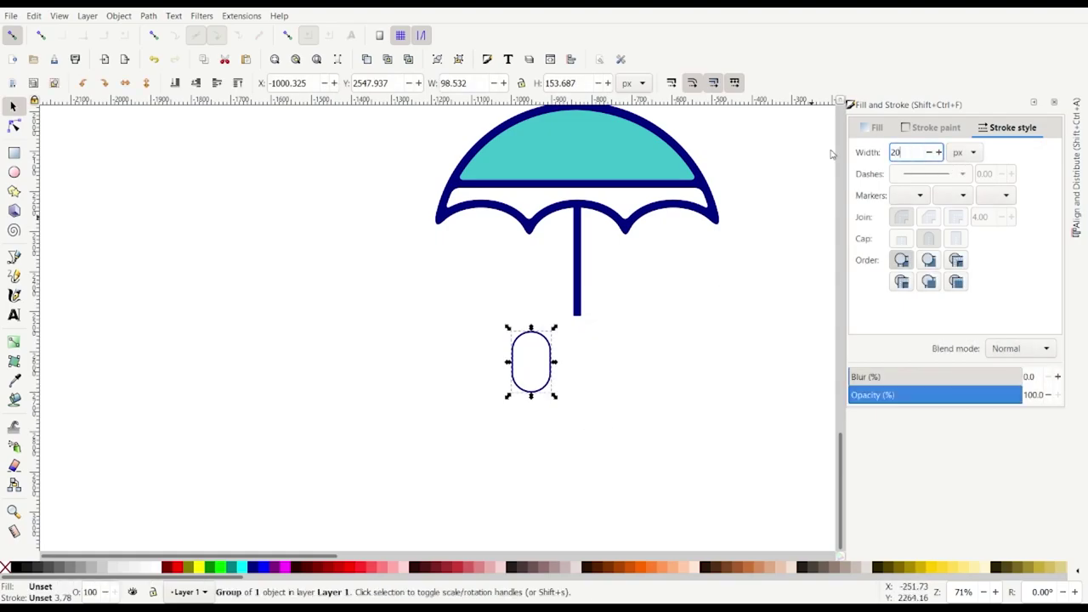
type("0")
key("Return")
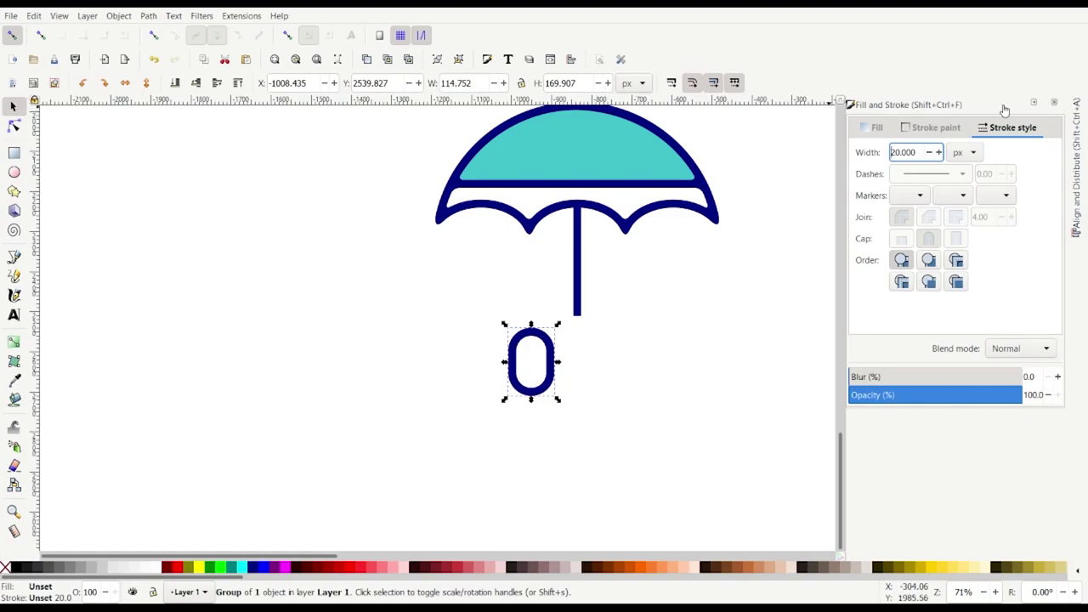
left_click(1034, 103)
left_click(575, 382)
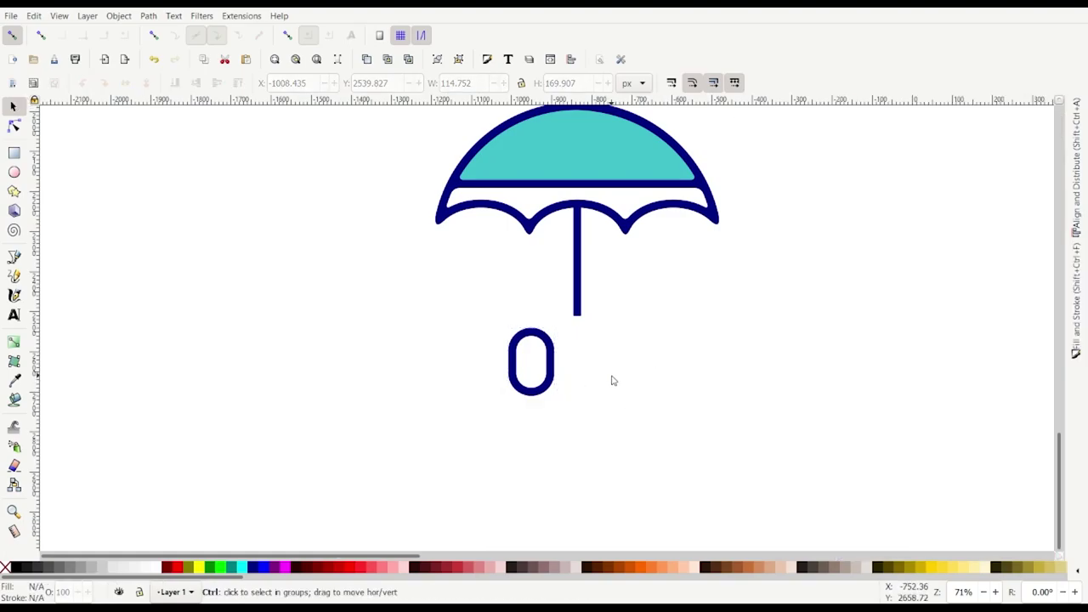
scroll(612, 379, "up", 2)
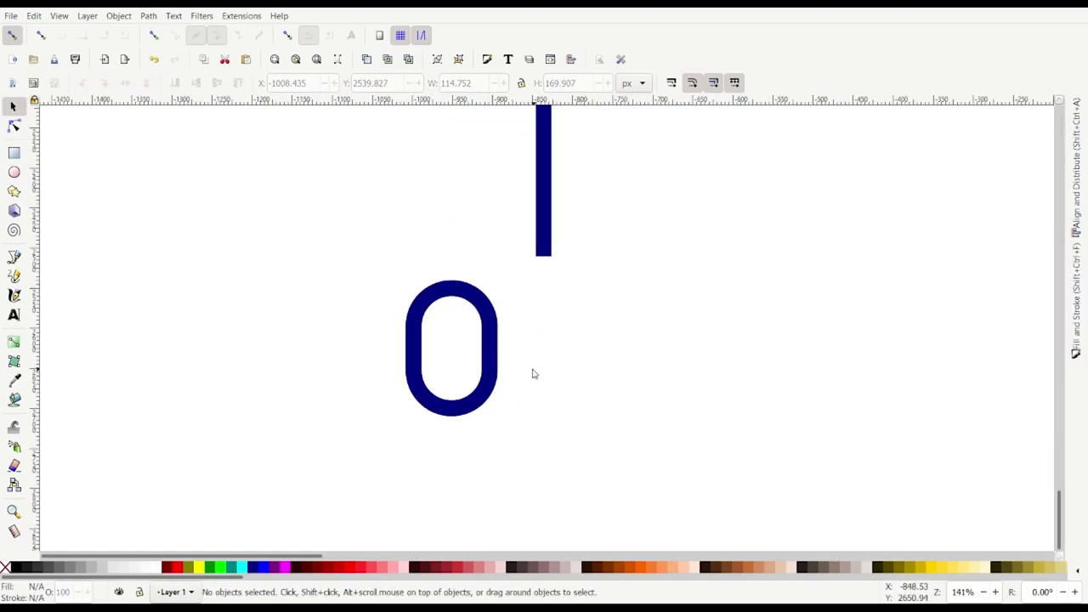
Undo the stroke-to-path attempt and pick the pill path with the Node tool
left_click(154, 36)
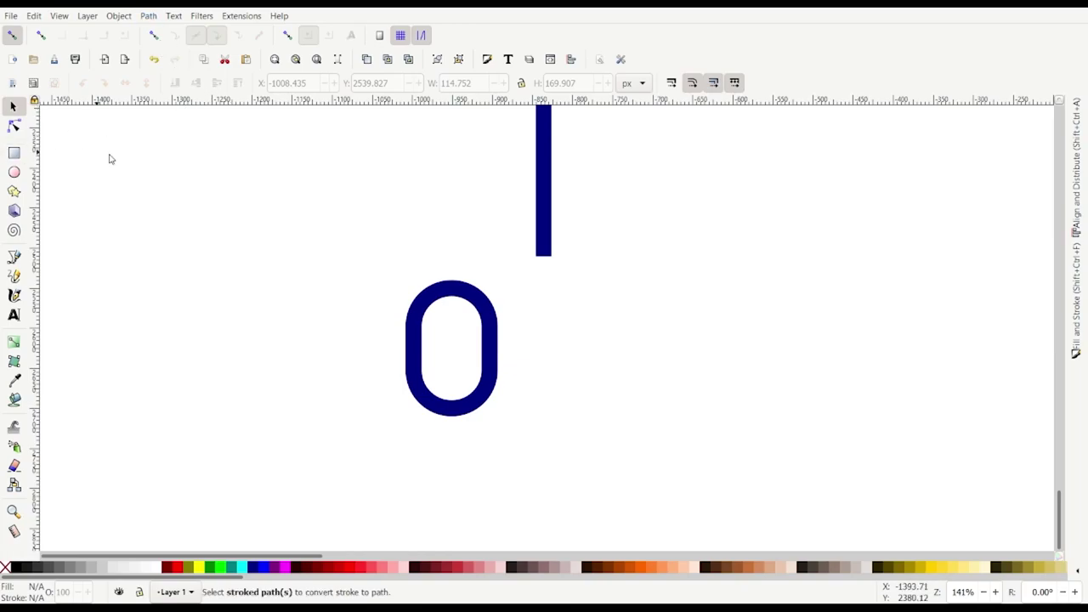
key("ctrl+z")
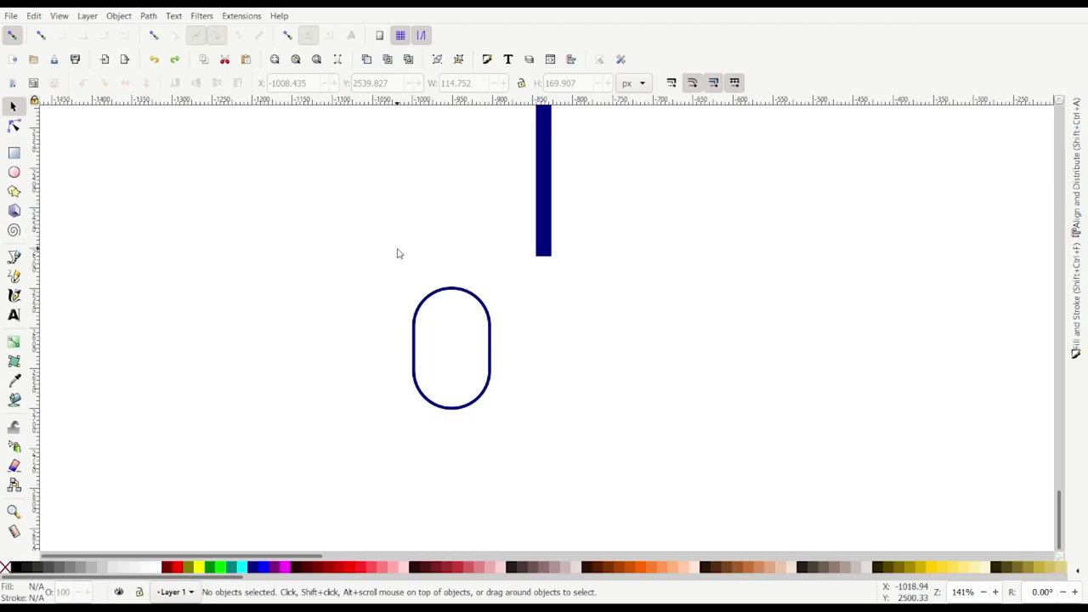
left_click(426, 308)
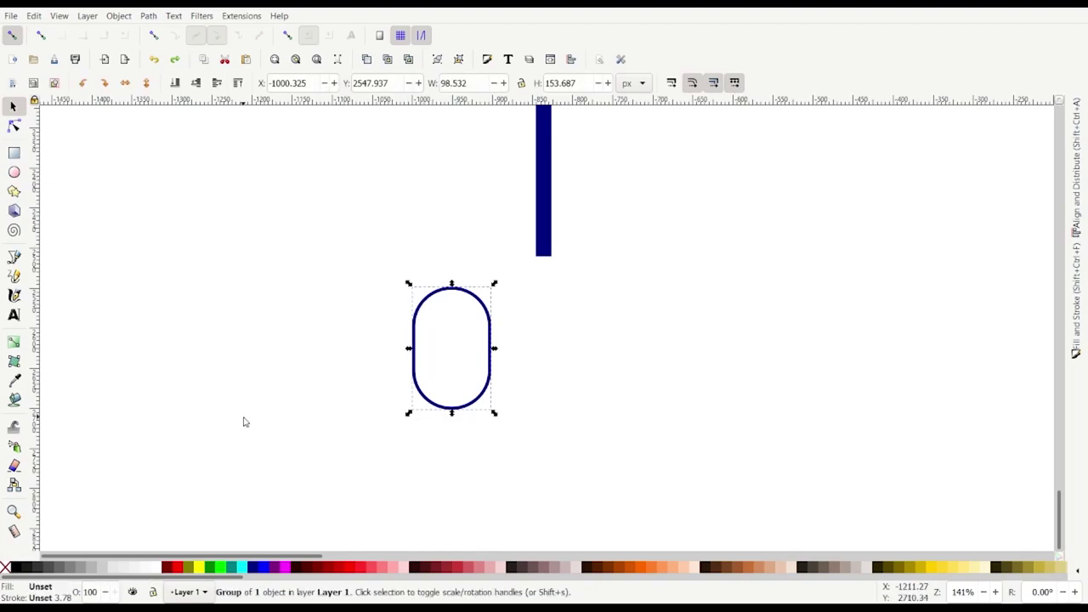
left_click(13, 125)
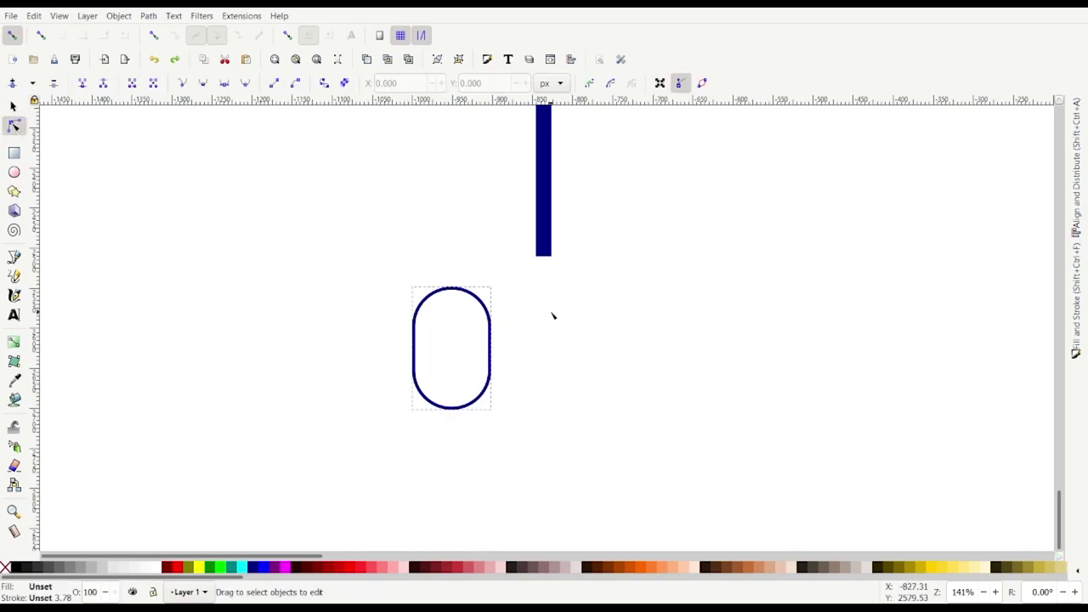
left_click(417, 312)
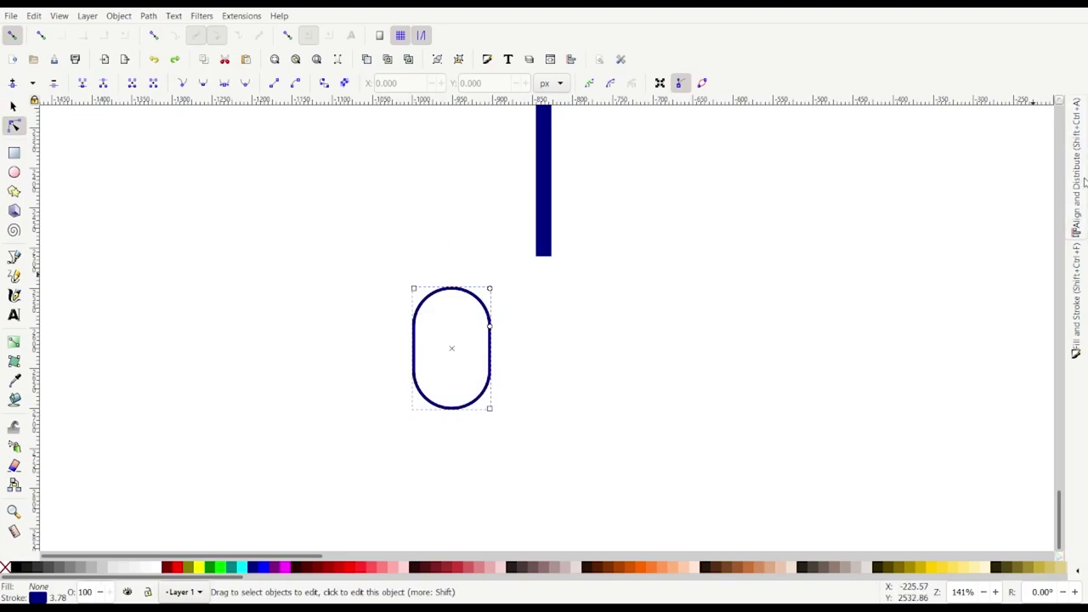
Set the pill's stroke width to 20 px and convert it to an ordinary path
left_click(1077, 293)
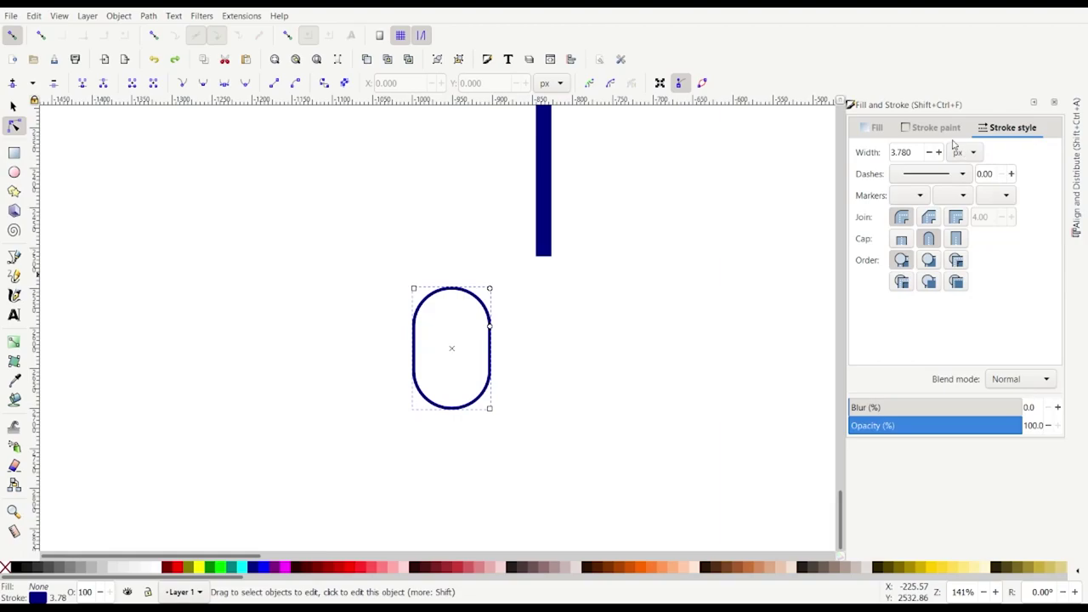
left_click_drag(924, 152, 845, 152)
type("20")
key("Return")
left_click(1034, 104)
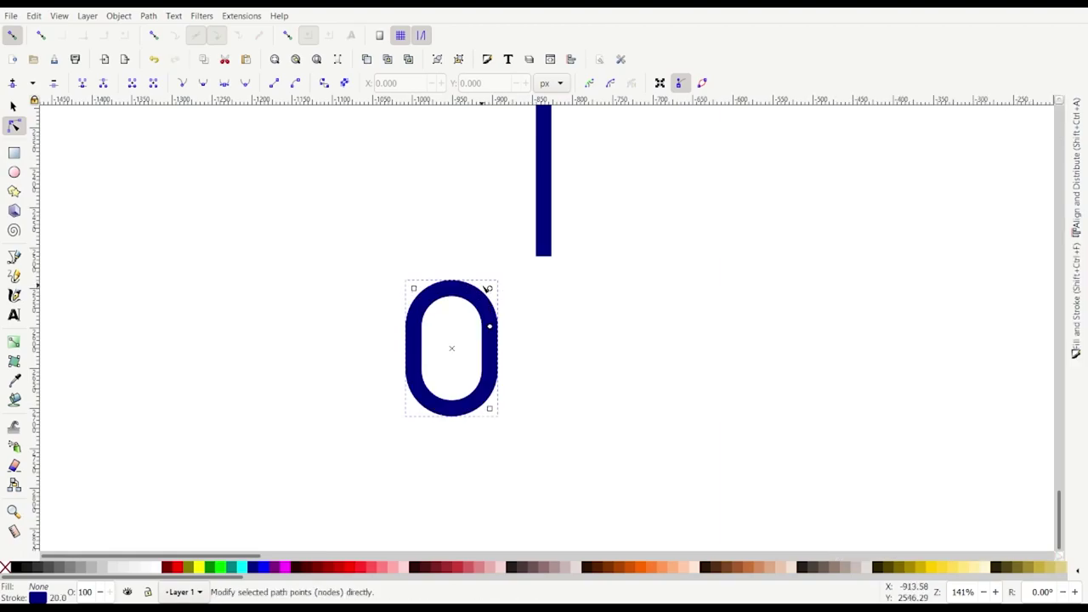
left_click(152, 17)
left_click(170, 34)
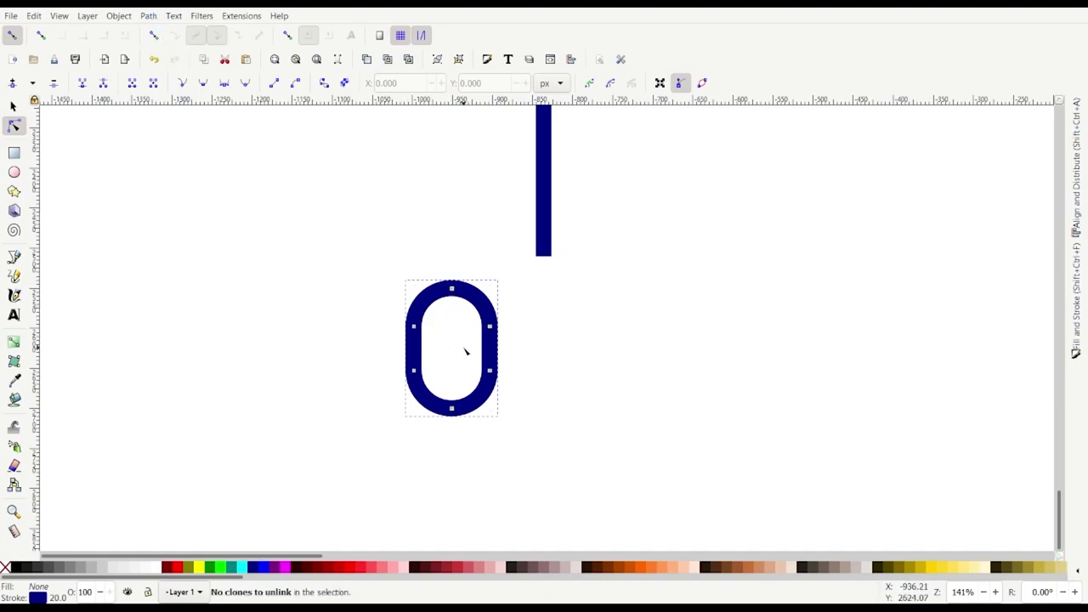
Delete the three top nodes of the pill to leave an open U-shaped hook
scroll(466, 351, "down", 1)
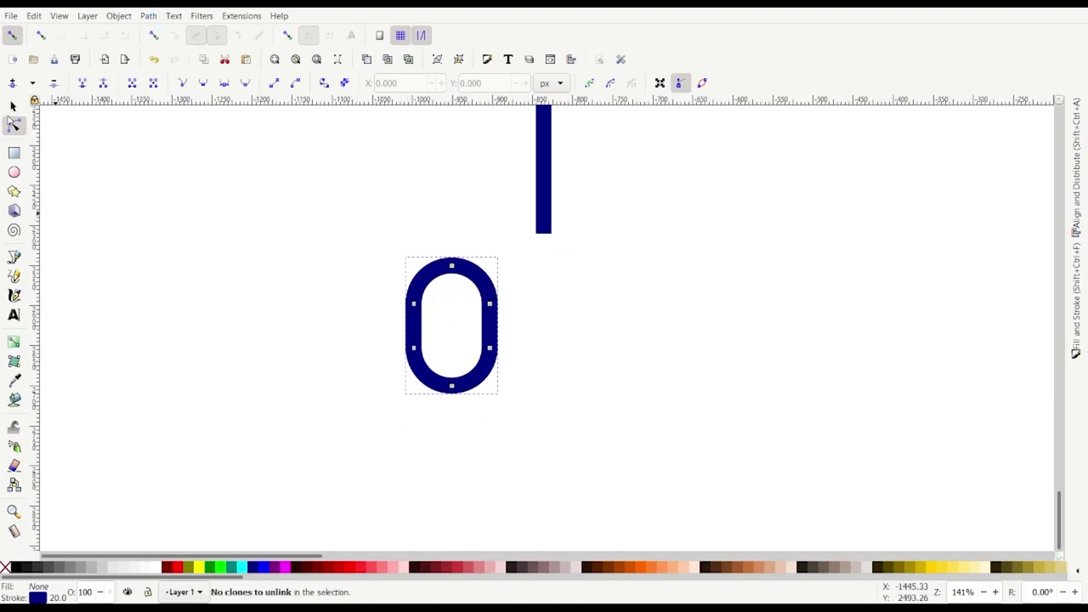
left_click_drag(339, 237, 523, 324)
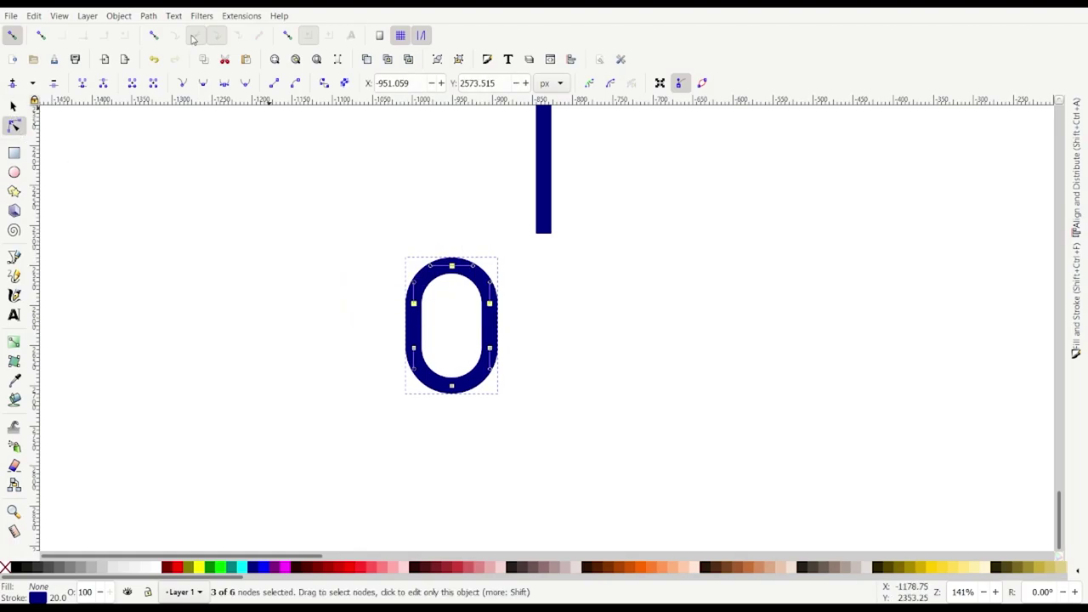
left_click(104, 83)
key("Delete")
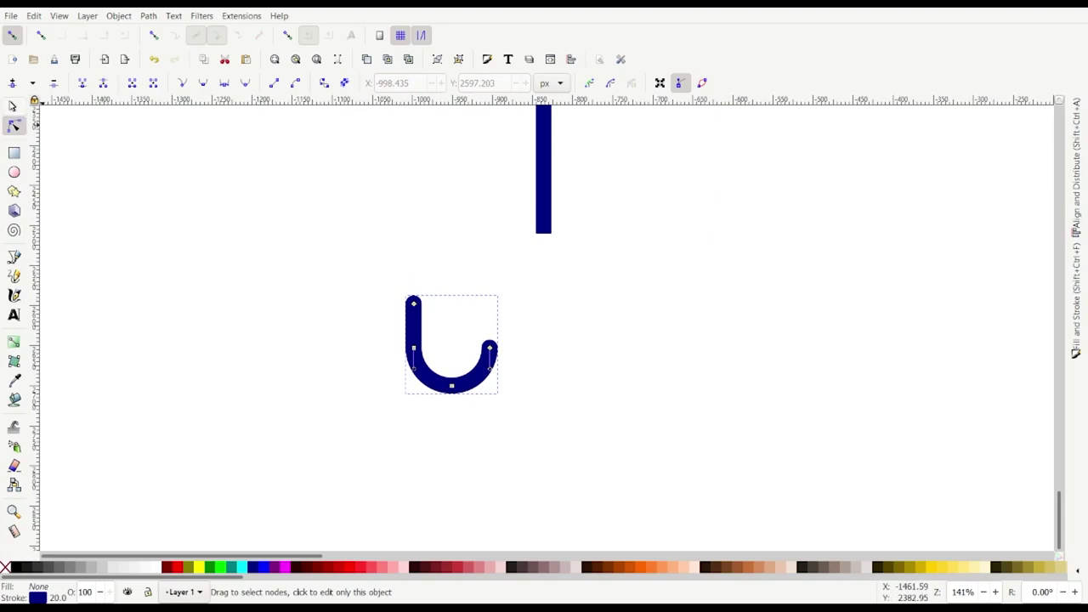
Mirror the U shape horizontally into a J hook and move it up to the shaft's bottom end
key("s")
left_click_drag(340, 261, 575, 419)
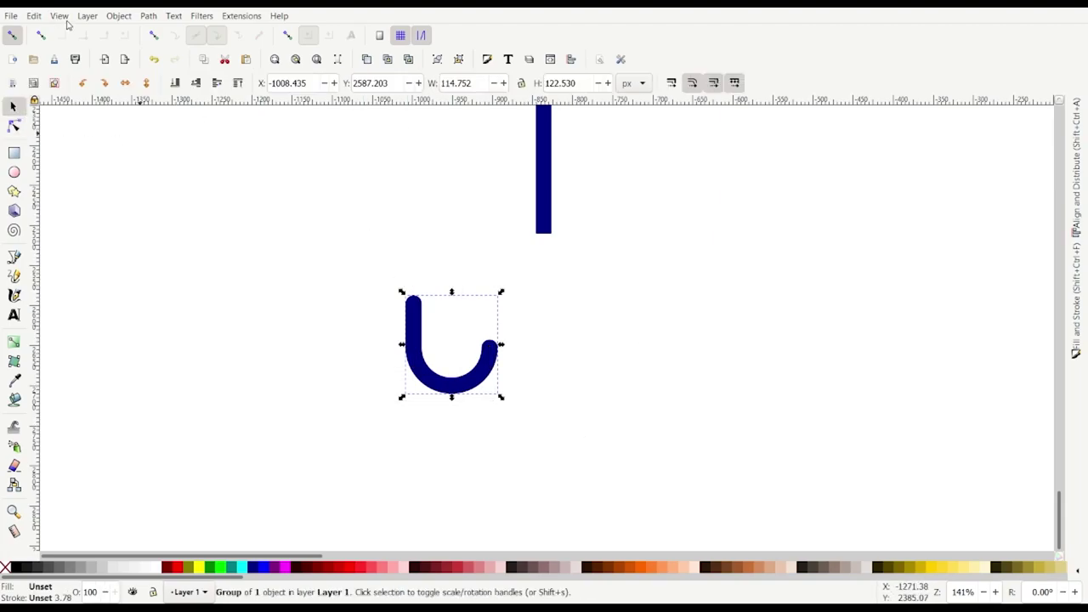
left_click(125, 83)
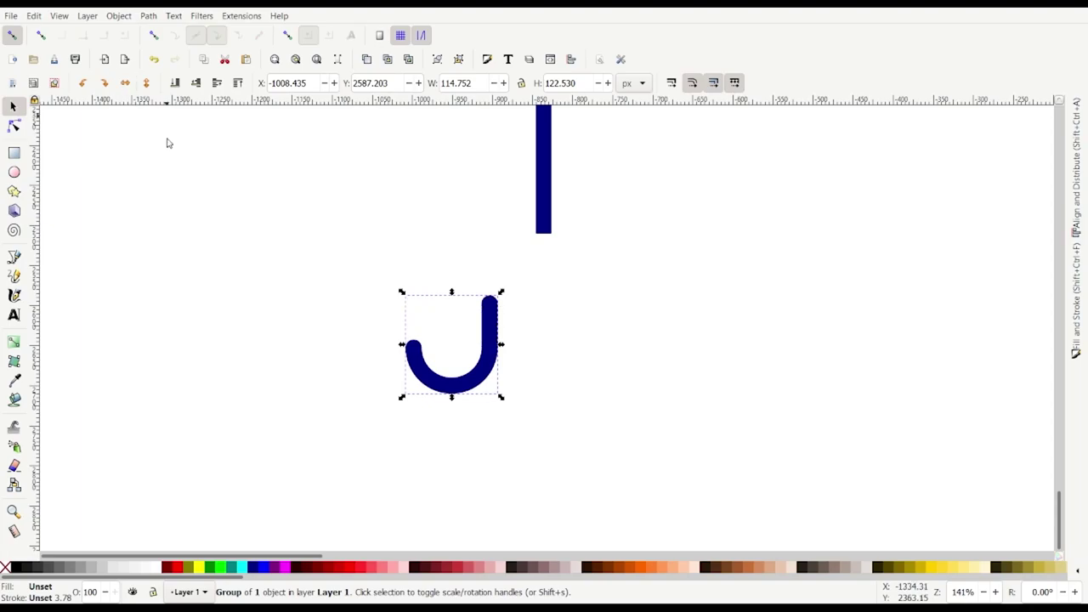
left_click_drag(497, 328, 559, 255)
scroll(559, 255, "down", 2, "ctrl")
scroll(559, 255, "up", 2)
scroll(561, 259, "up", 2, "ctrl")
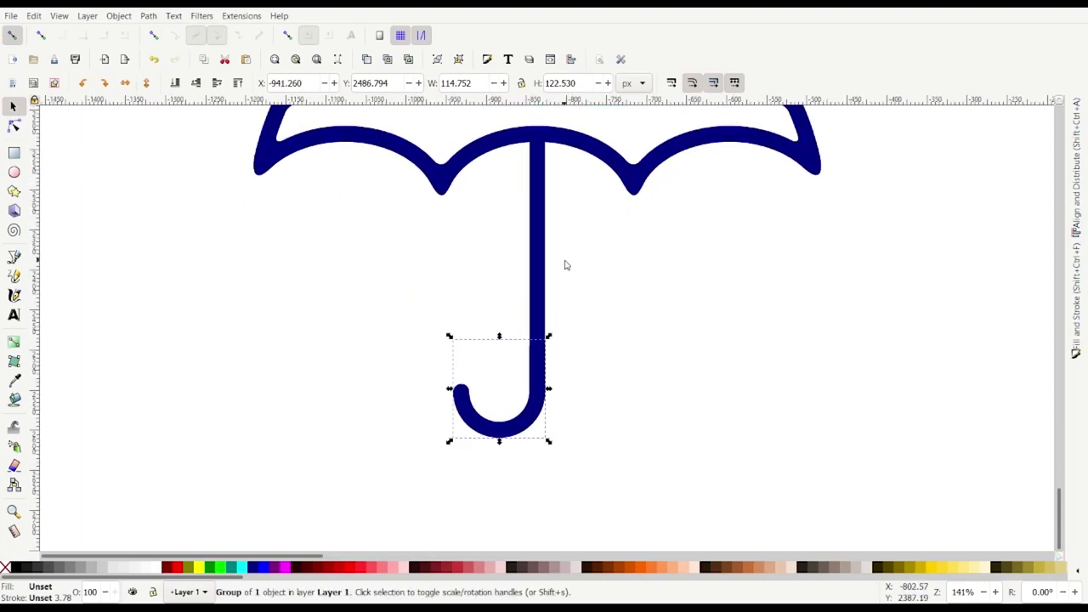
scroll(557, 262, "up", 1)
Narrow the shaft, line the hook up with it, and group the hook and shaft
left_click(544, 263)
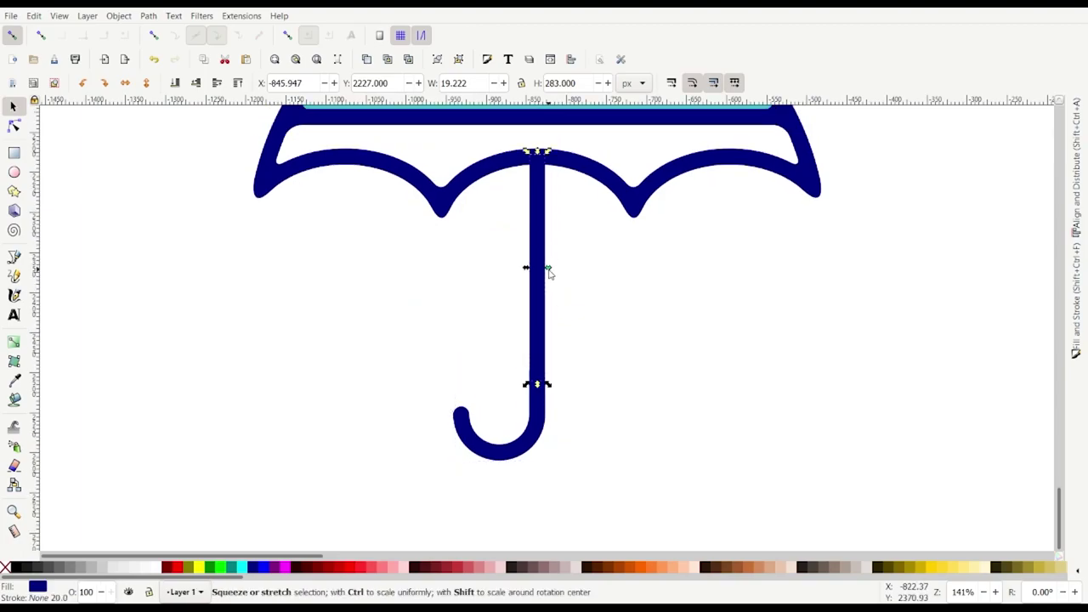
left_click_drag(549, 272, 541, 271)
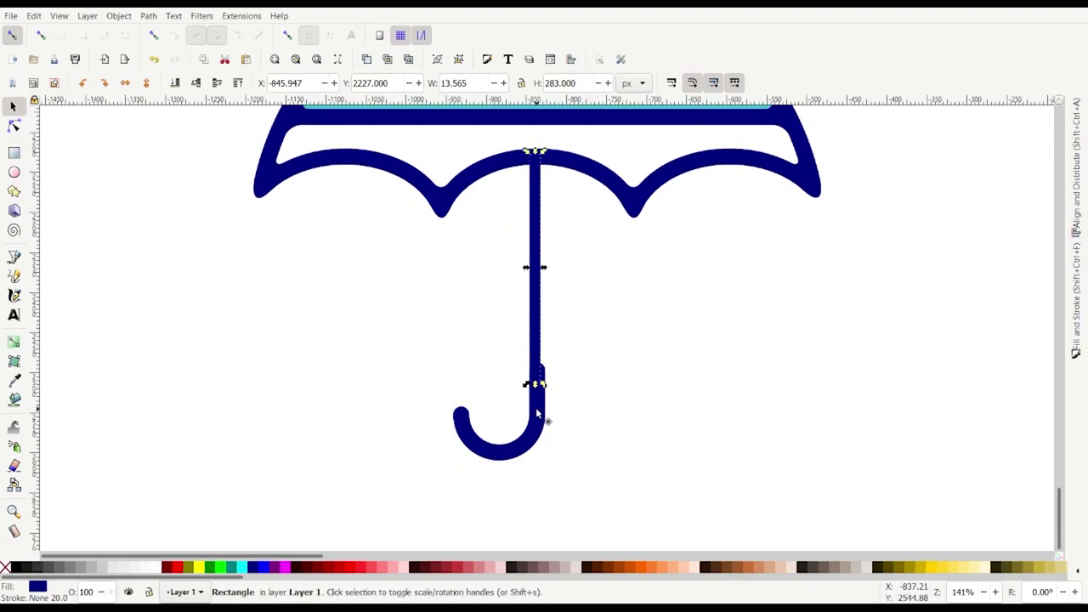
left_click_drag(538, 417, 537, 413)
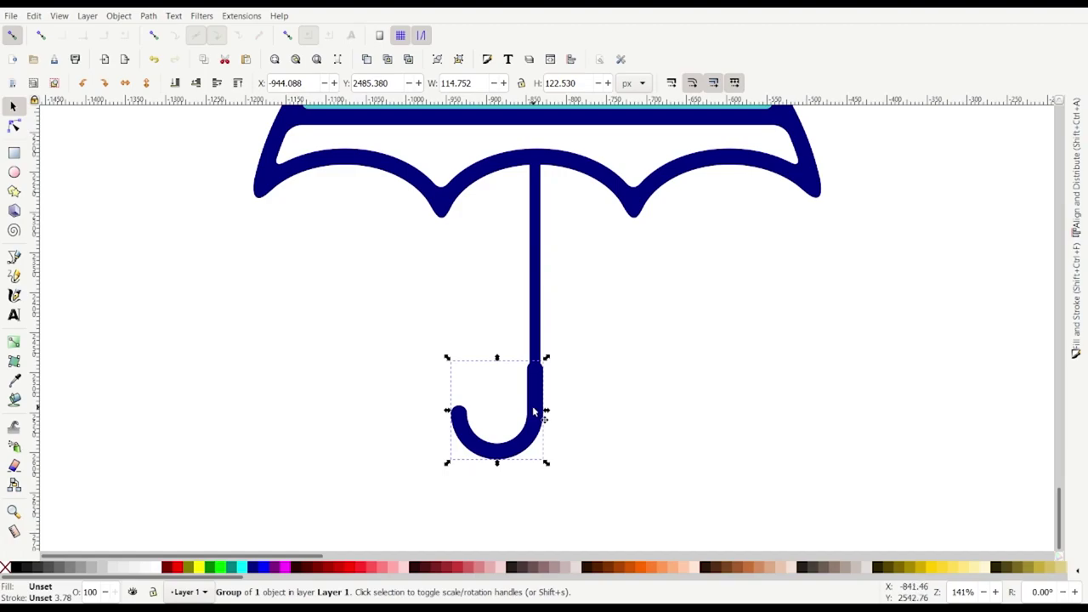
left_click(537, 331, "shift")
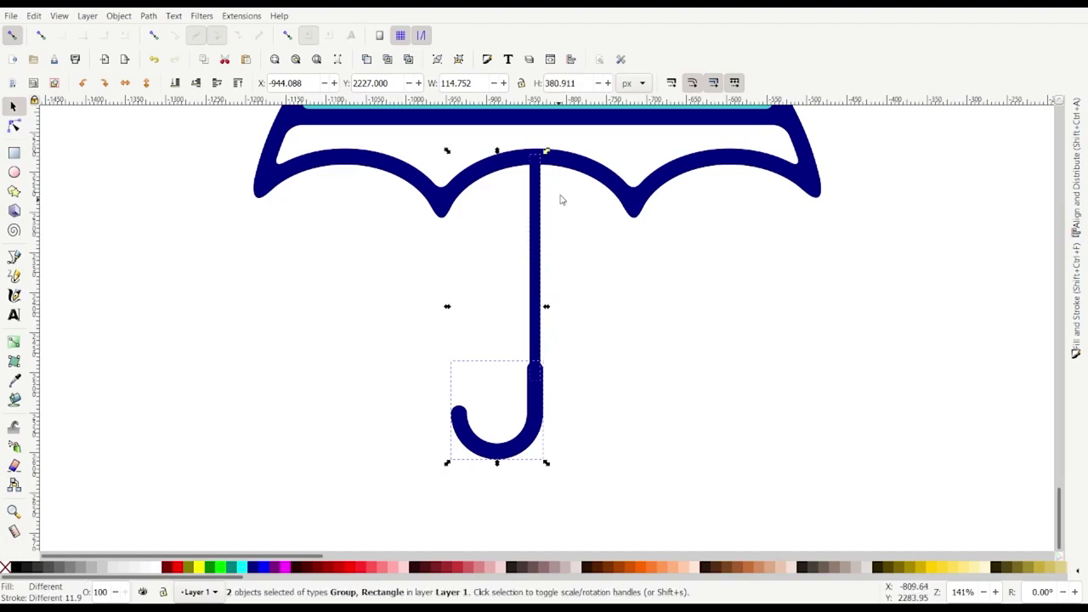
left_click(439, 59)
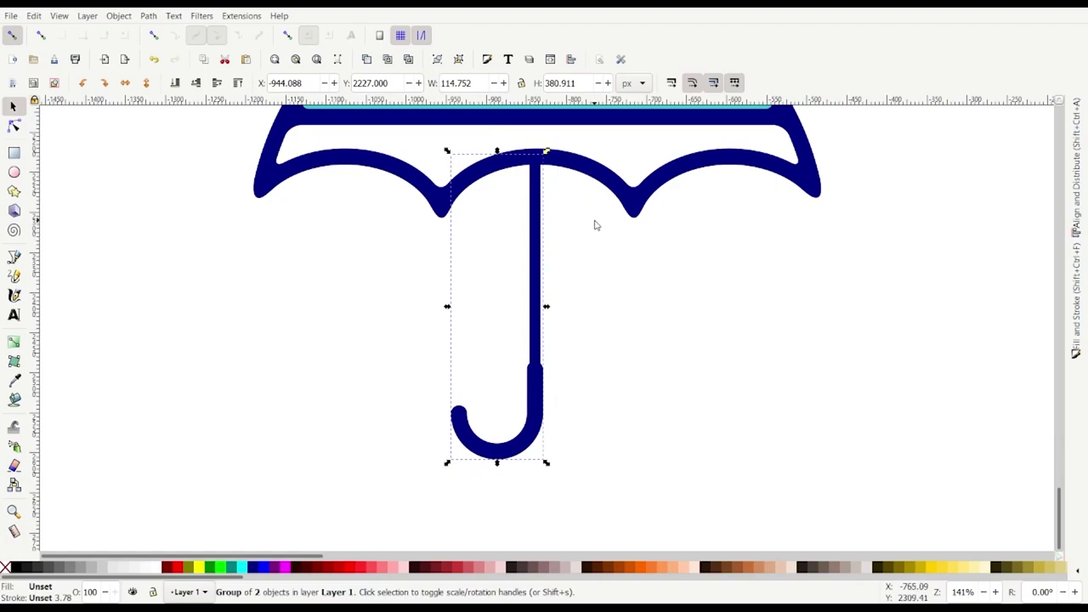
Centre the shaft on the canopy's vertical axis using Align and Distribute
left_click(622, 326)
left_click(537, 245)
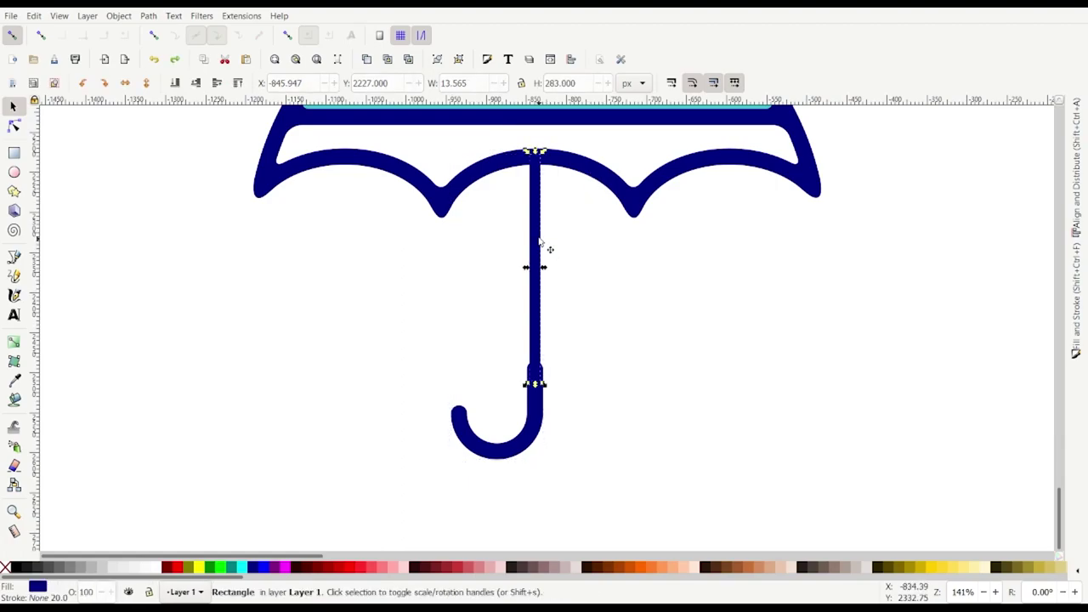
left_click(569, 167, "shift")
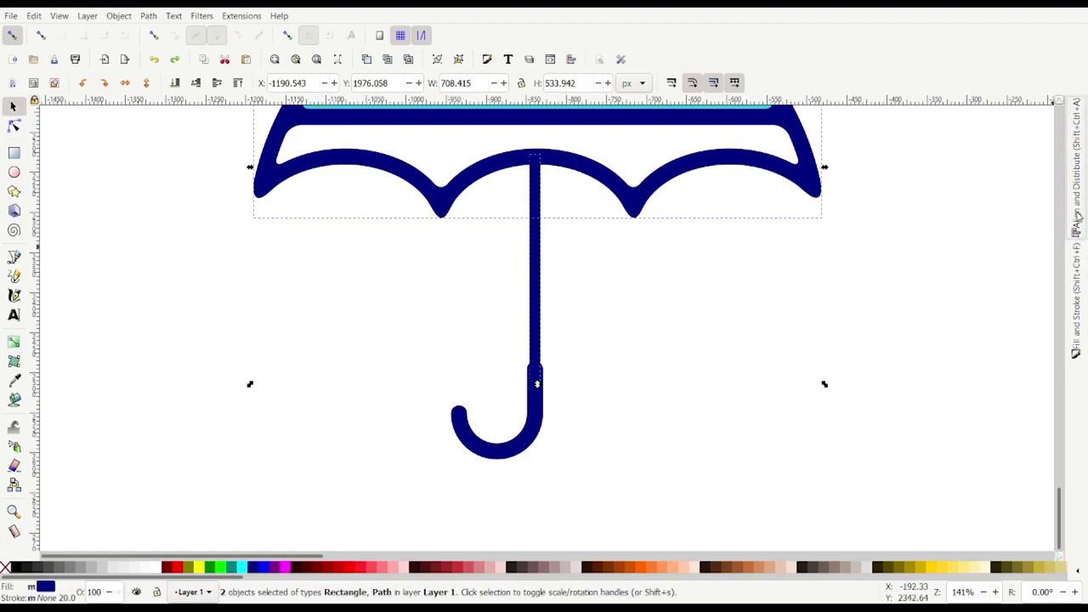
left_click(1075, 178)
left_click(975, 166)
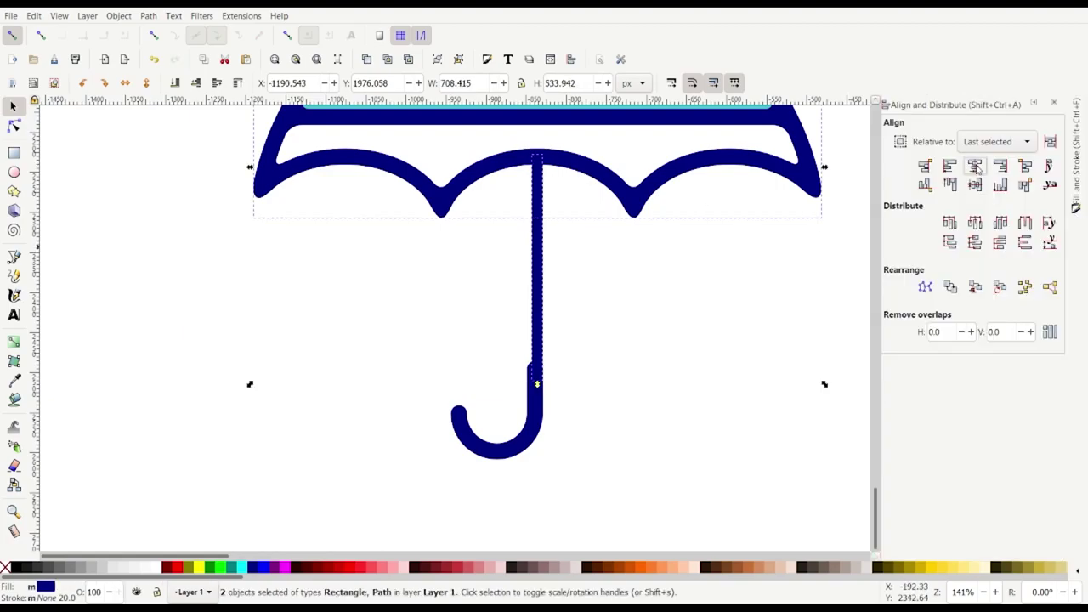
left_click(1035, 103)
left_click(541, 478)
left_click(469, 452)
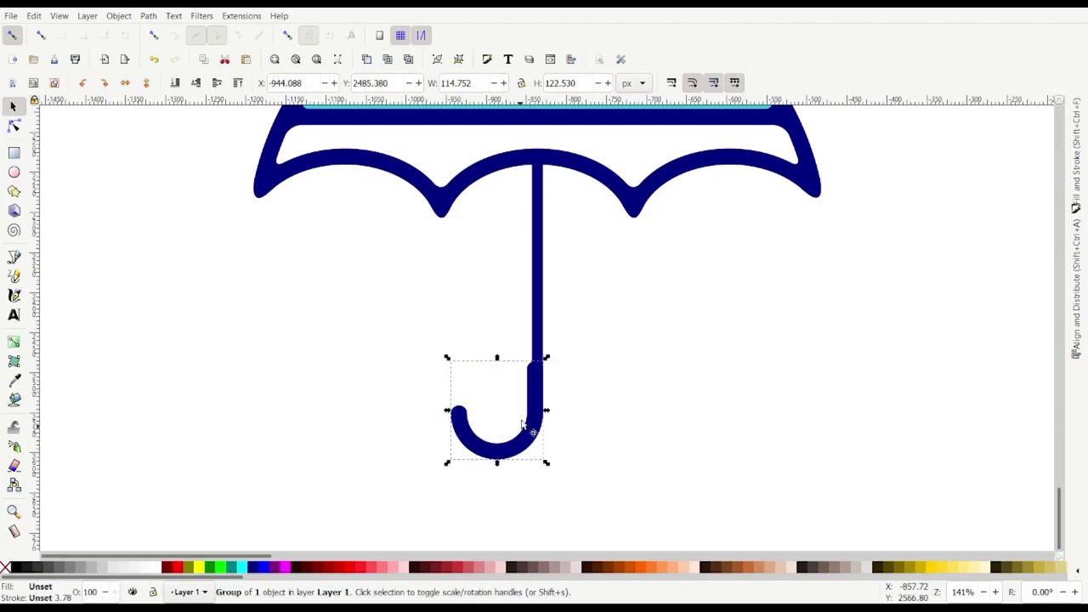
Shift the J hook slightly right onto the shaft and convert its stroke to a path
scroll(527, 473, "up", 2, "ctrl")
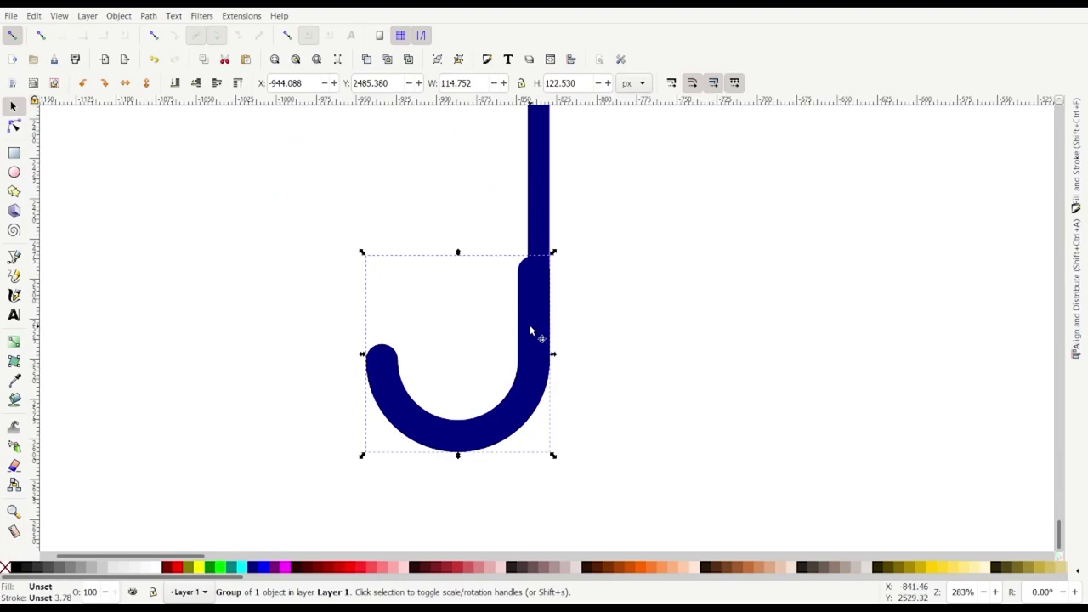
left_click_drag(530, 326, 538, 330)
scroll(538, 332, "down", 3, "ctrl")
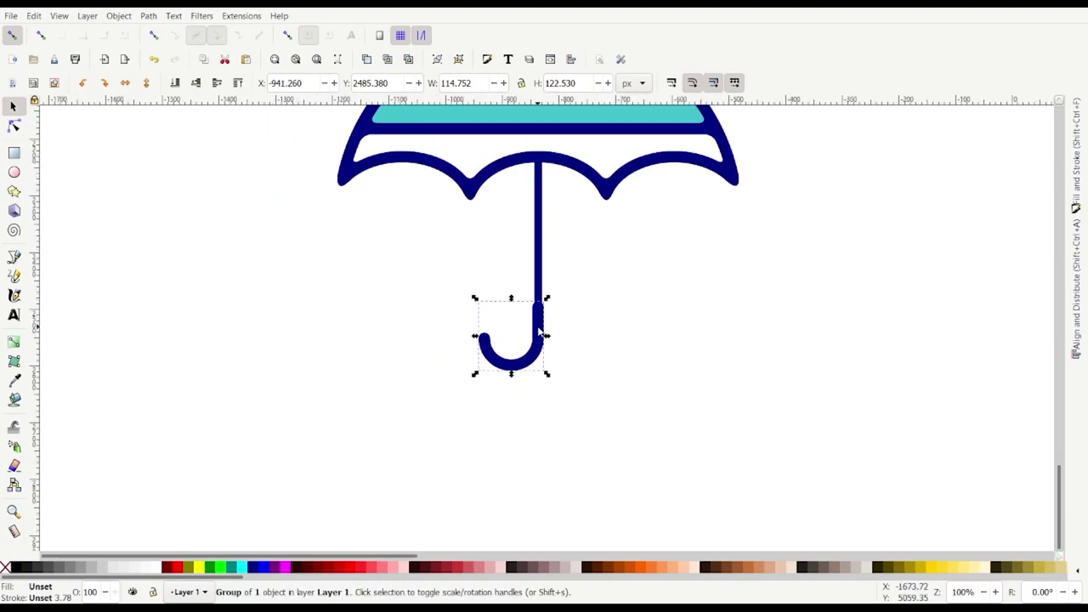
scroll(538, 331, "up", 1)
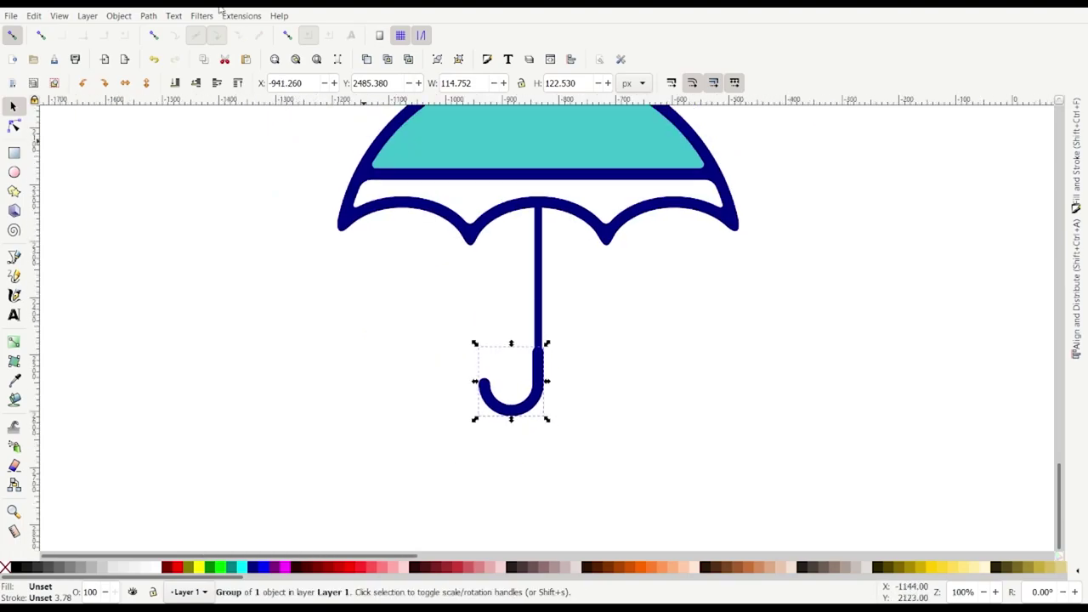
left_click(149, 17)
left_click(179, 53)
left_click(331, 335)
scroll(436, 376, "down", 2, "ctrl")
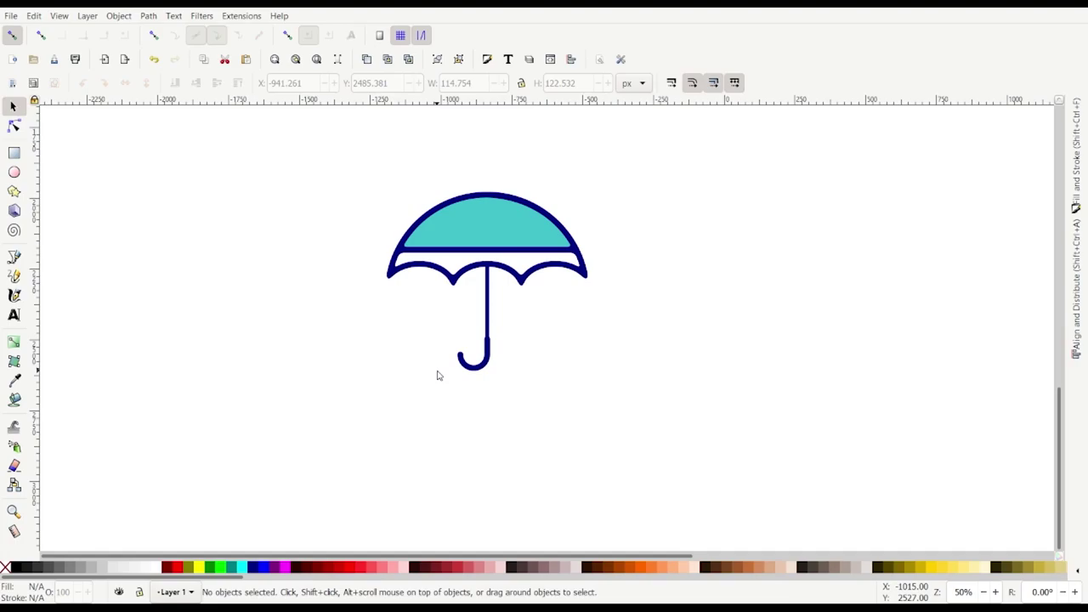
scroll(436, 376, "up", 1)
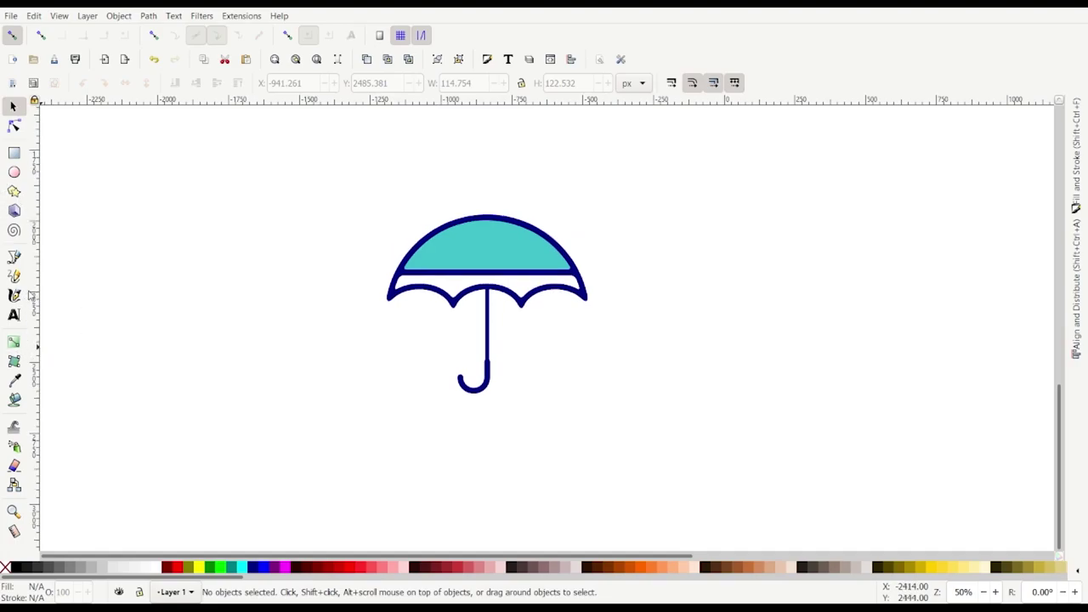
Rubber-band select all five umbrella parts and group them into one 708.415 × 631.855 px group
left_click_drag(289, 180, 646, 427)
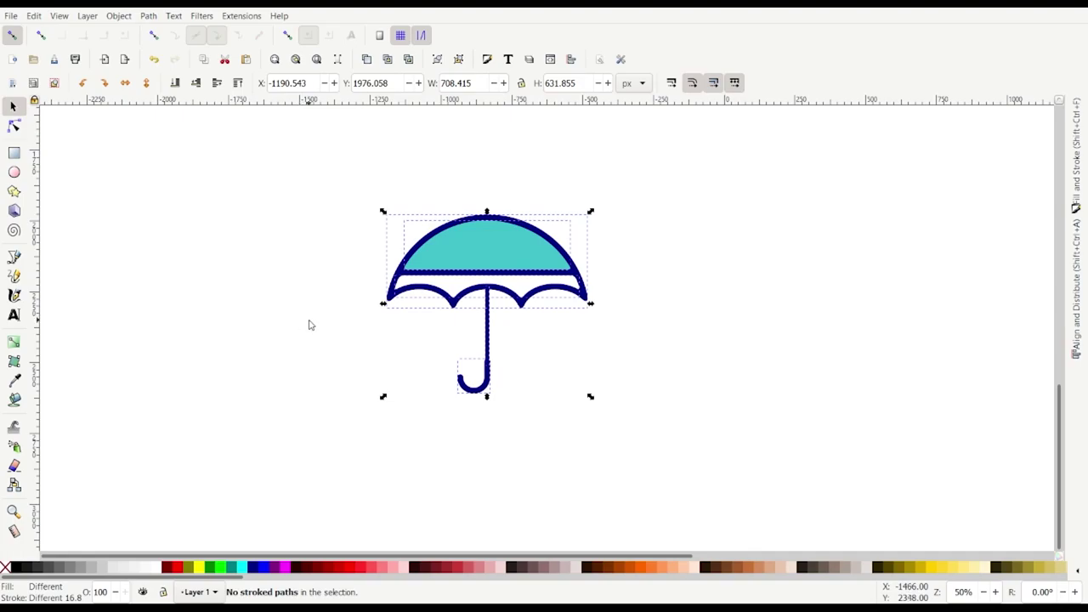
left_click(423, 363)
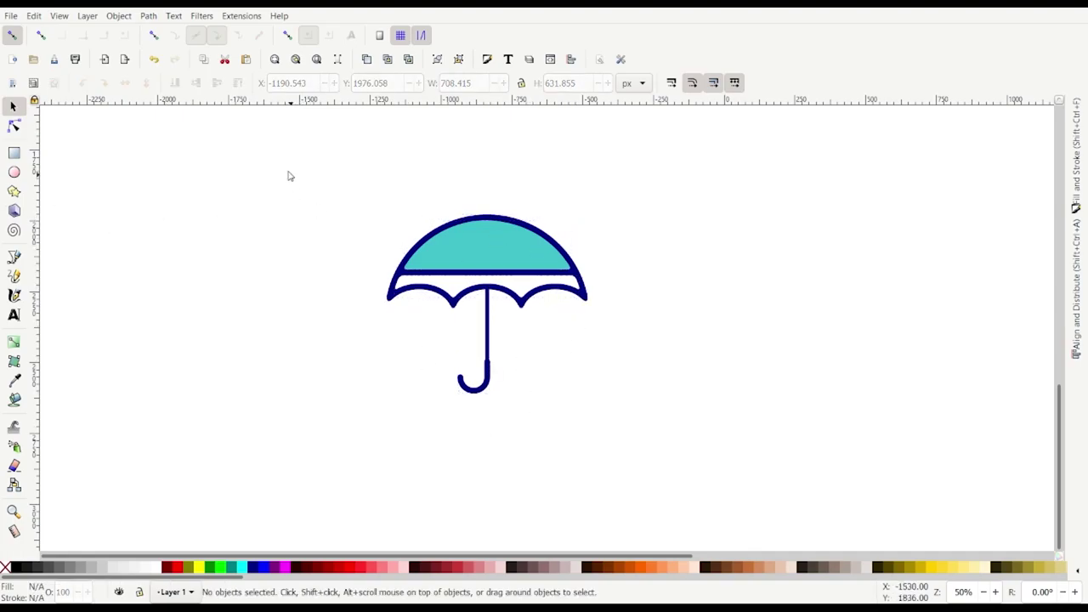
left_click_drag(294, 175, 718, 463)
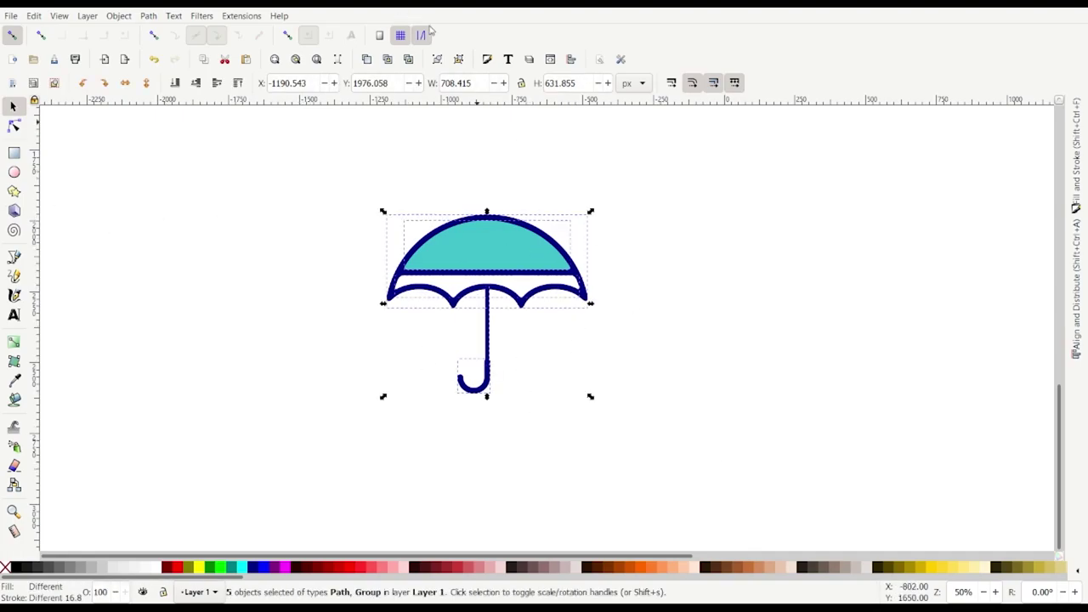
left_click(348, 243)
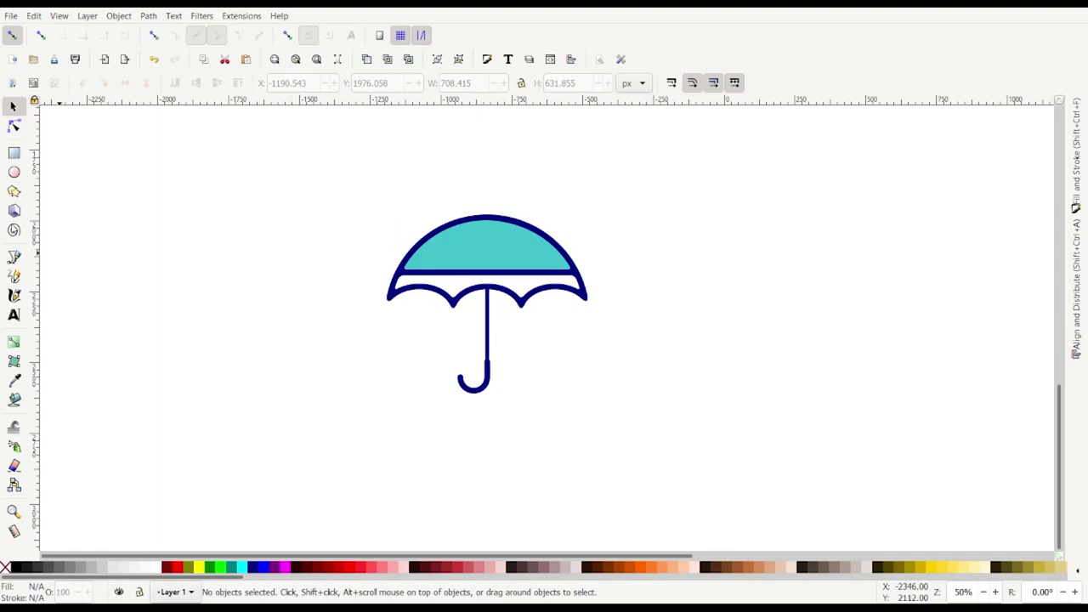
Create a text line reading 'Umbrella' to the left of the umbrella, replacing the all-caps version
left_click(14, 316)
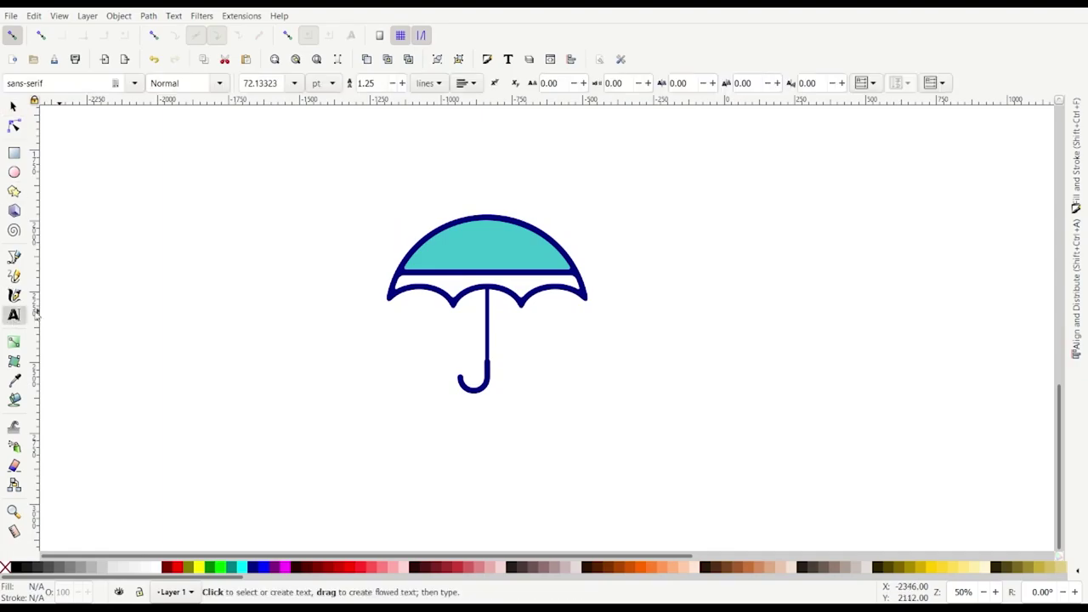
left_click(291, 212)
type("UMBR")
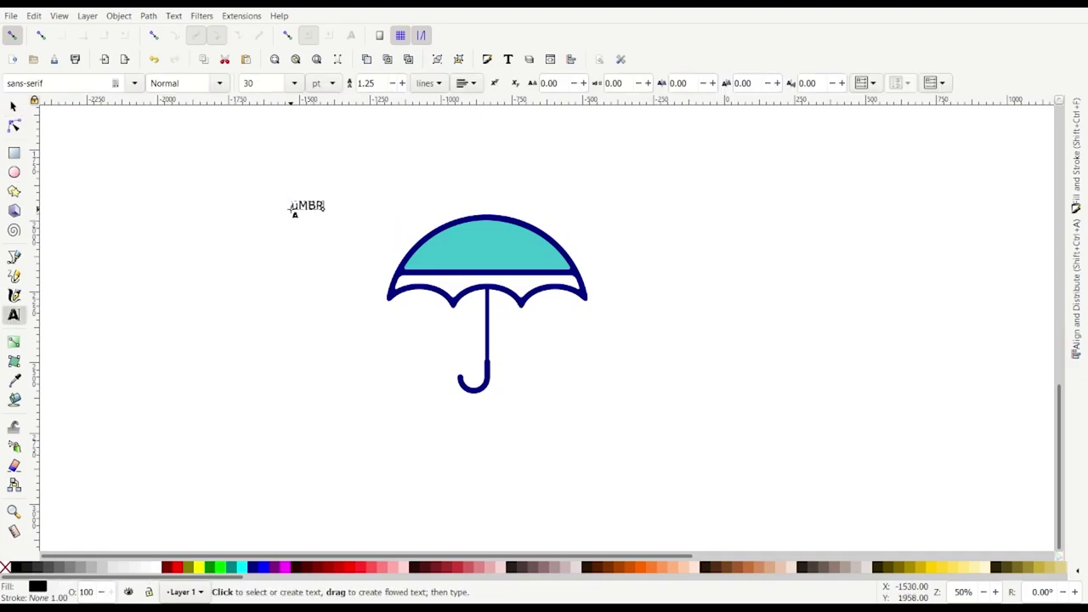
type("ELLA")
double_click(299, 207)
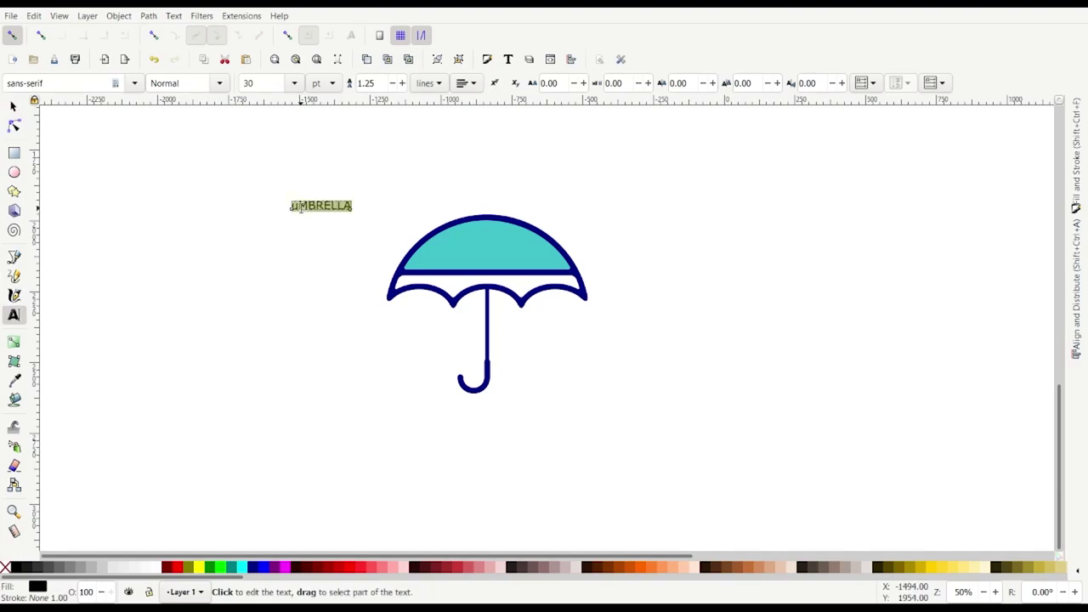
key("BackSpace")
type("Umbrella")
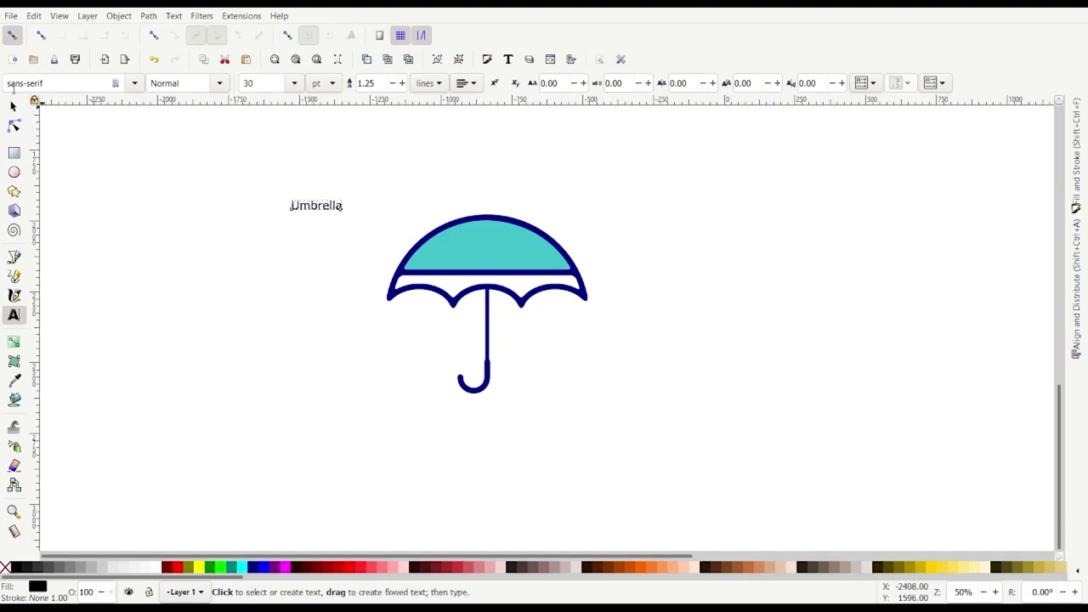
Apply the Absolute Funboldies font to the Umbrella text via Text and Font
left_click(13, 105)
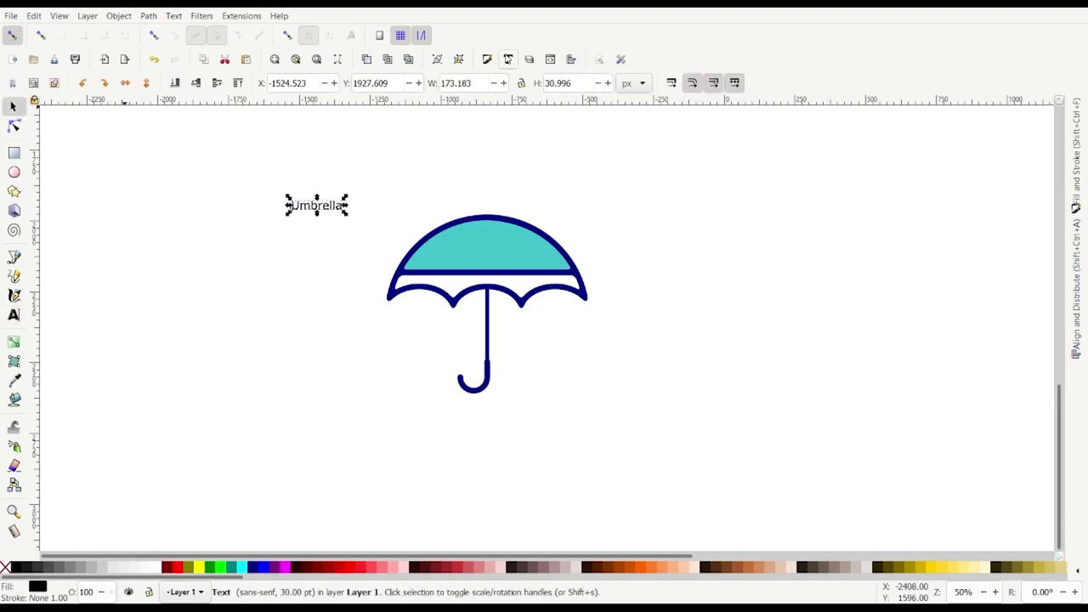
left_click(507, 59)
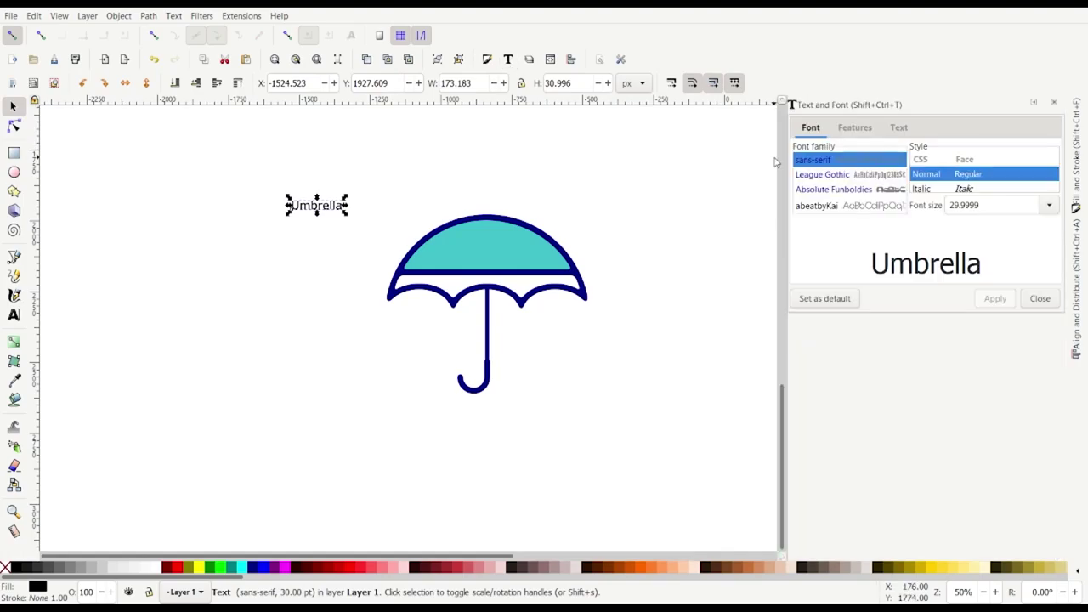
left_click(825, 189)
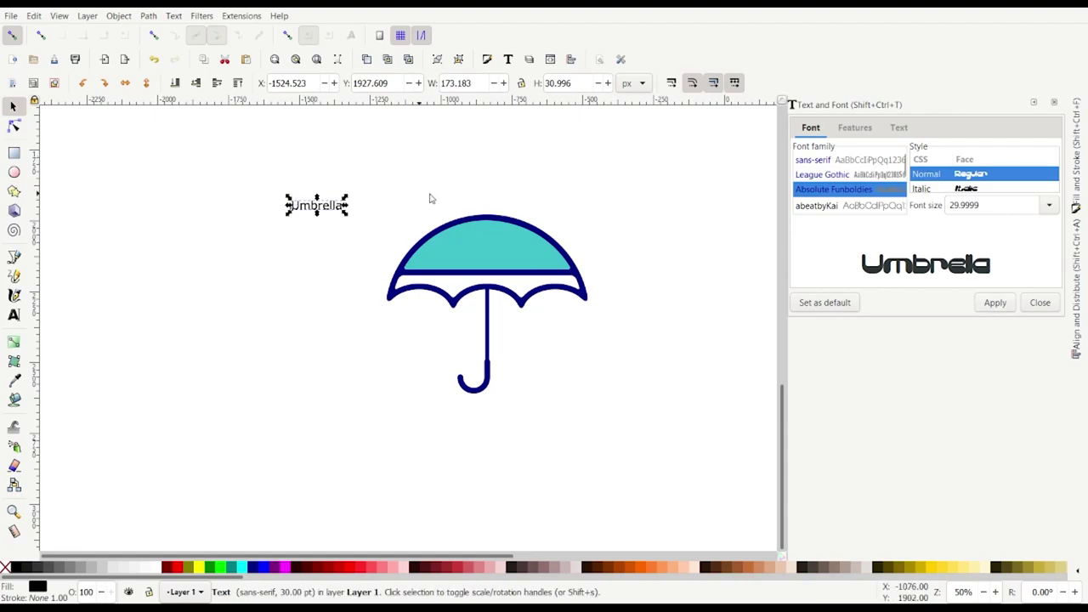
left_click(996, 303)
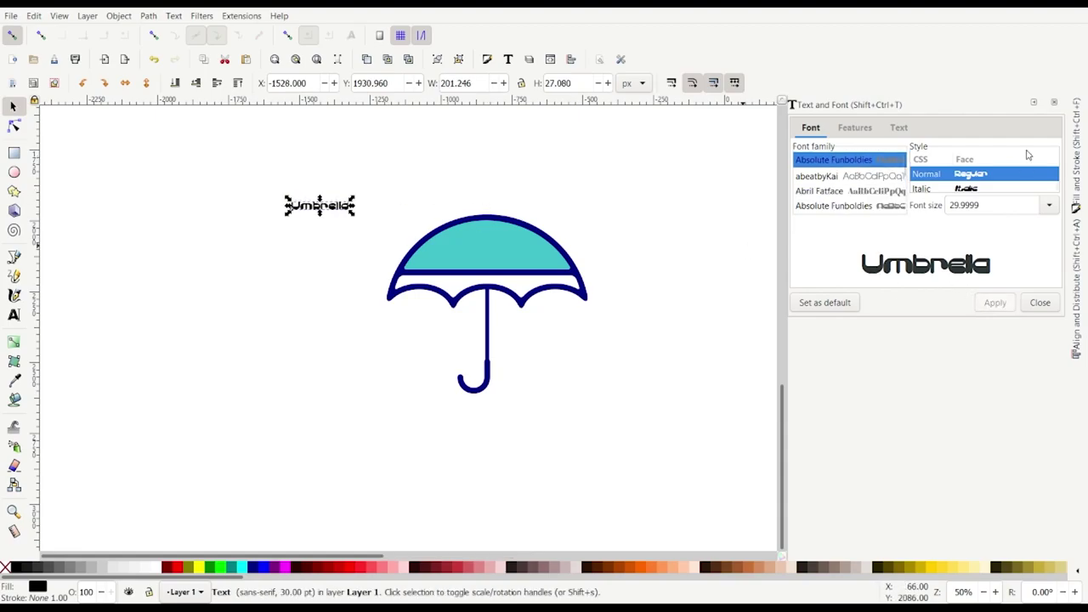
Enlarge the Umbrella text about threefold and move it onto the cyan canopy panel
left_click(1035, 103)
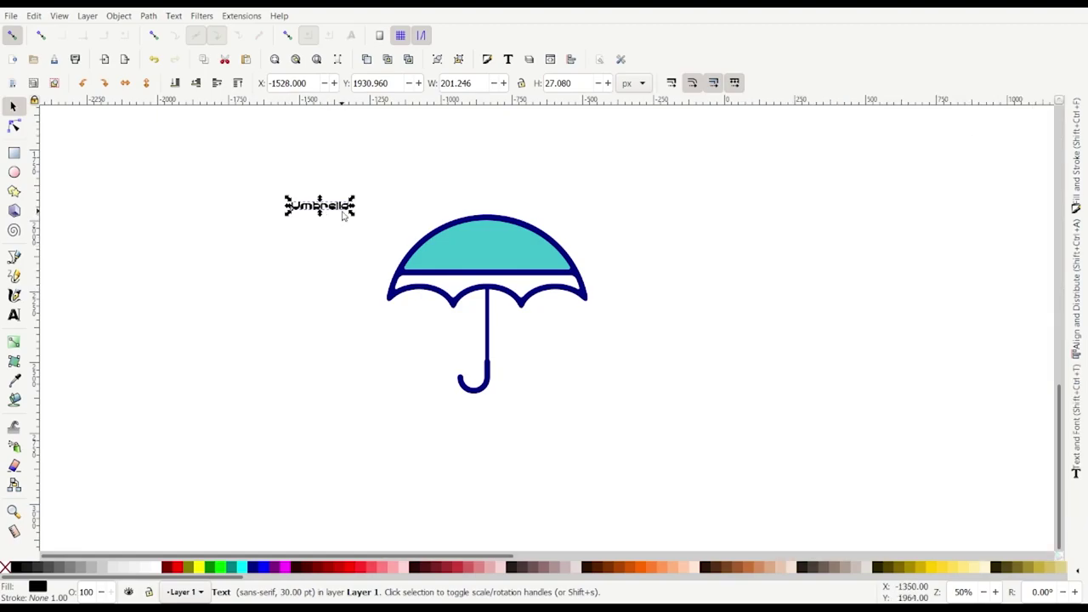
left_click_drag(353, 218, 404, 249)
left_click(308, 214)
left_click_drag(316, 214, 481, 258)
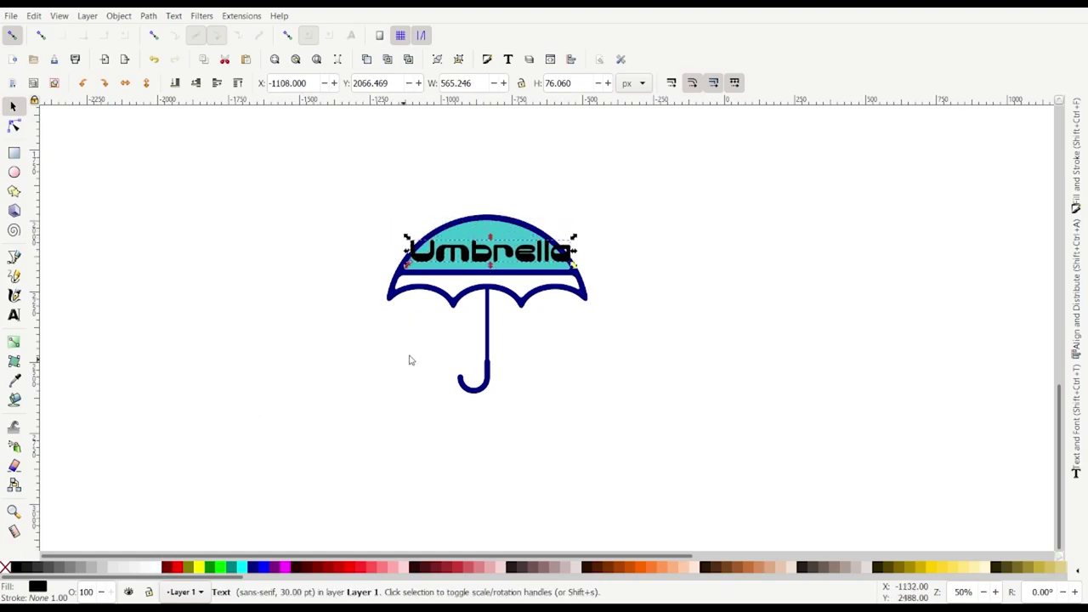
Make the text white and shrink it to 446.341 × 60.060 px, lowered inside the panel
left_click(158, 567)
scroll(480, 282, "up", 2)
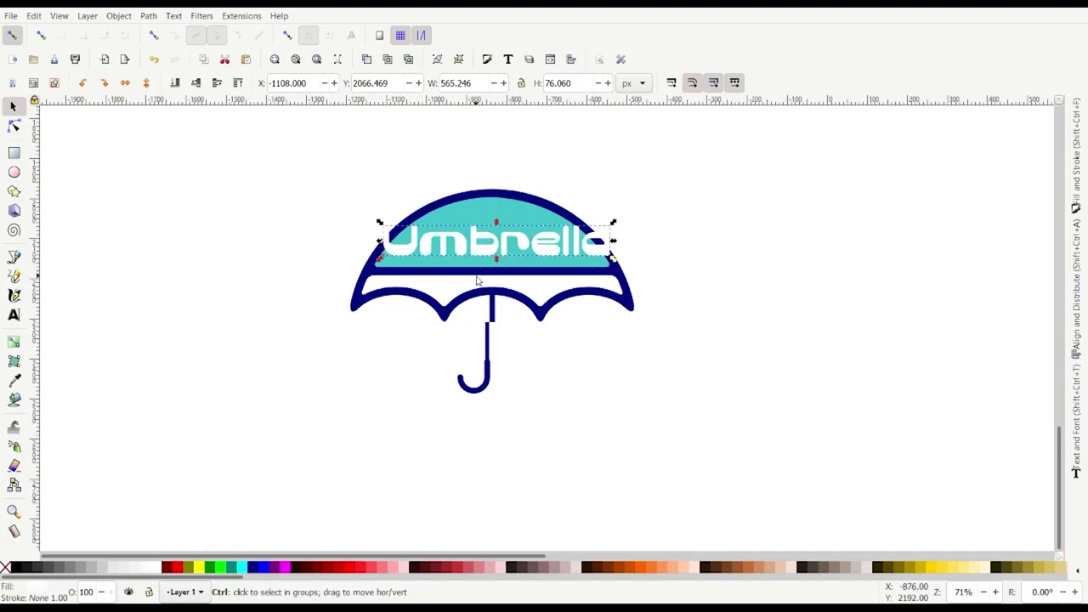
left_click_drag(670, 252, 664, 250)
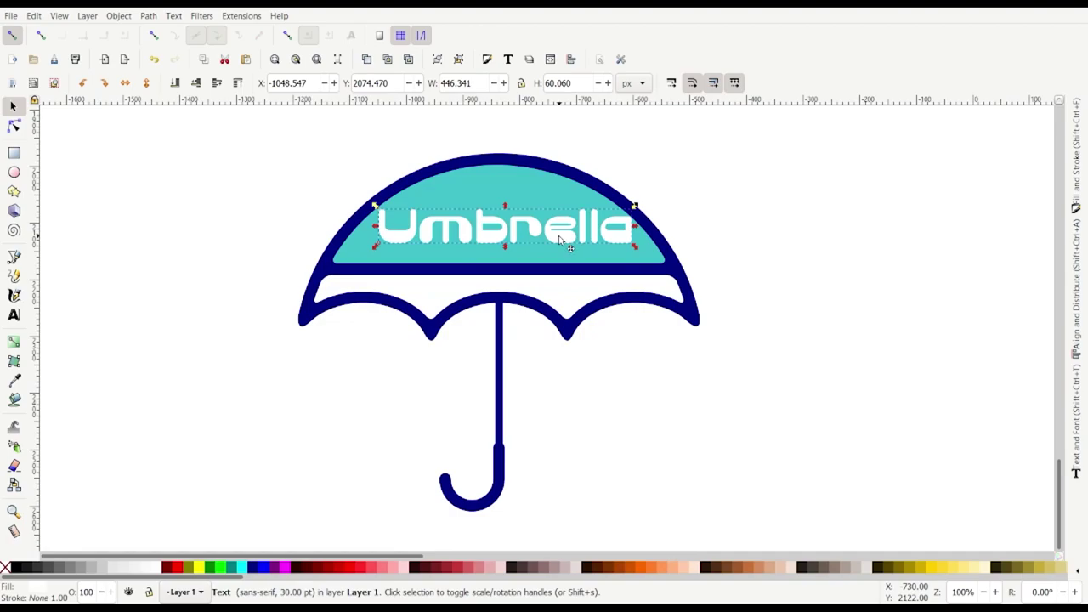
left_click_drag(558, 237, 558, 250)
Centre the Umbrella text on the umbrella's vertical axis with Align and Distribute
left_click(477, 195, "shift")
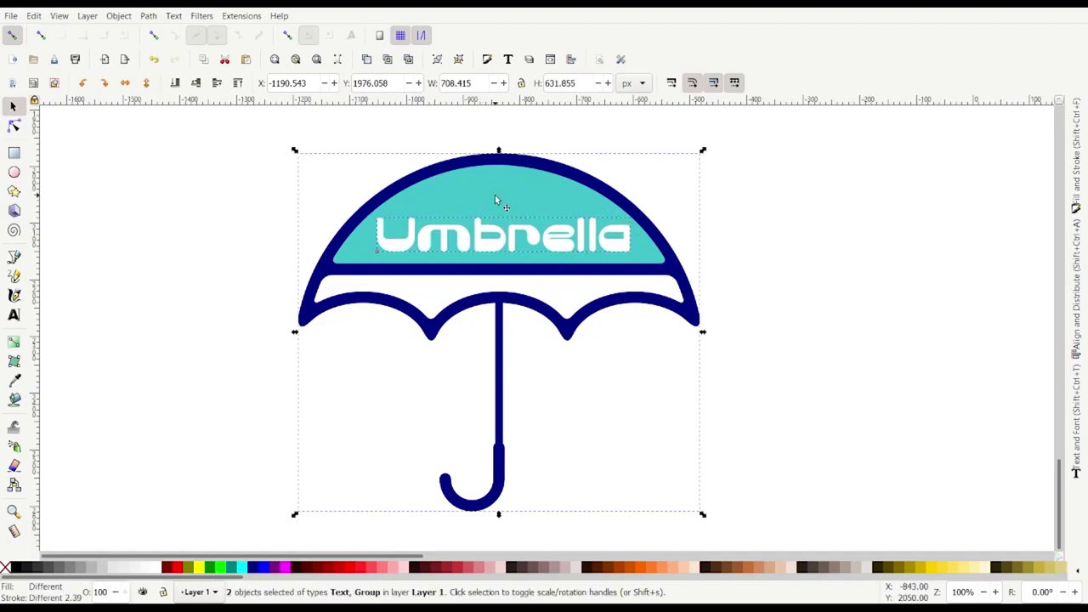
left_click(571, 60)
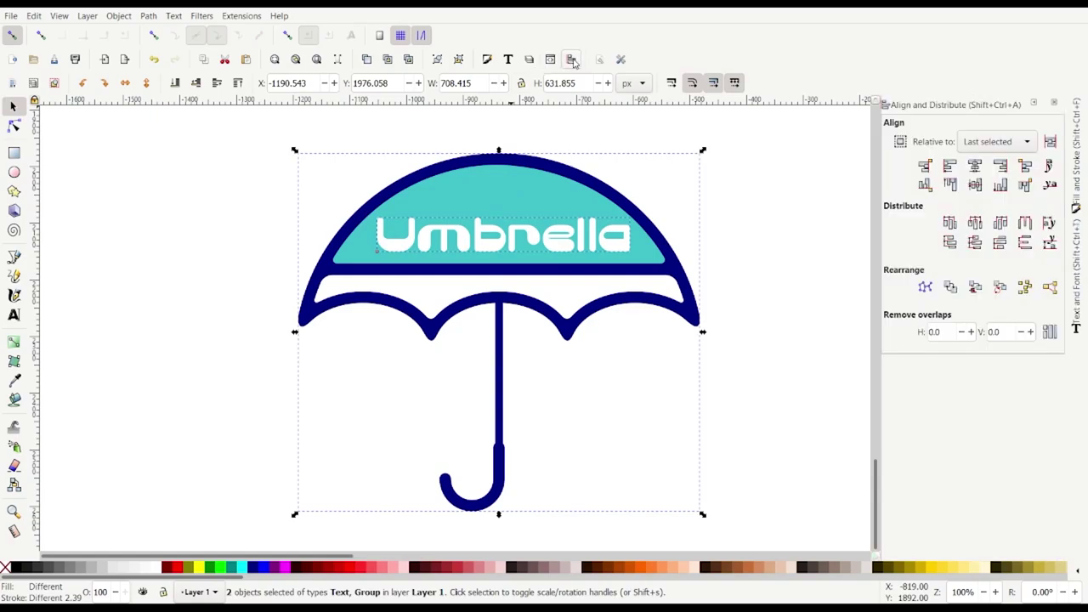
left_click(975, 165)
left_click(813, 285)
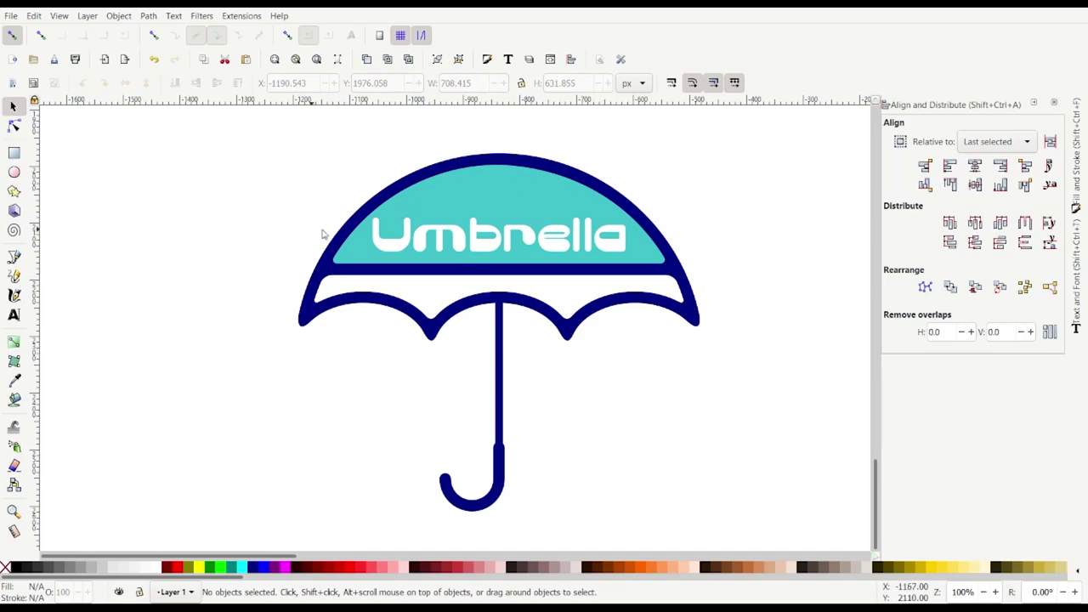
Nudge the Umbrella text about 2.83 px right to X -1056.678
scroll(519, 248, "up", 1)
left_click(472, 249)
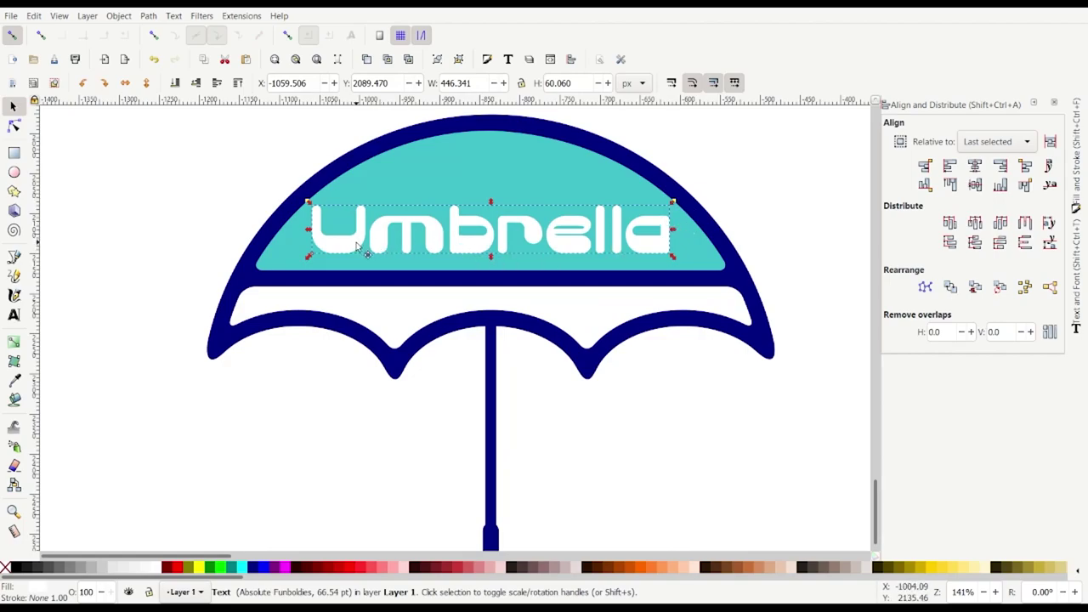
left_click_drag(355, 243, 360, 245)
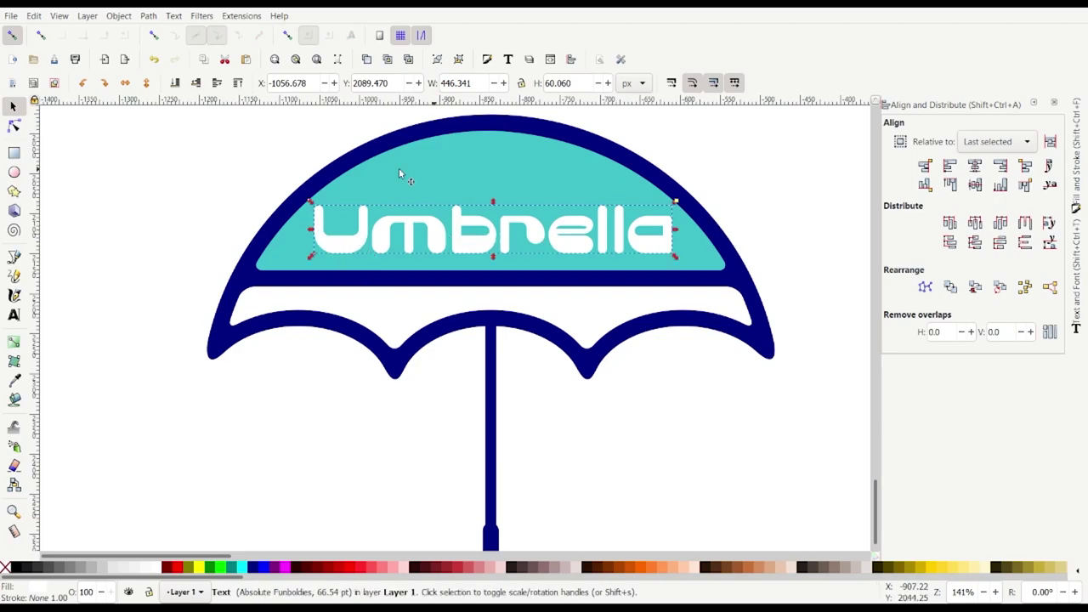
scroll(402, 175, "down", 1)
Select the umbrella and white Umbrella text together and group them into one 708.415 × 631.855 px object
left_click(310, 352)
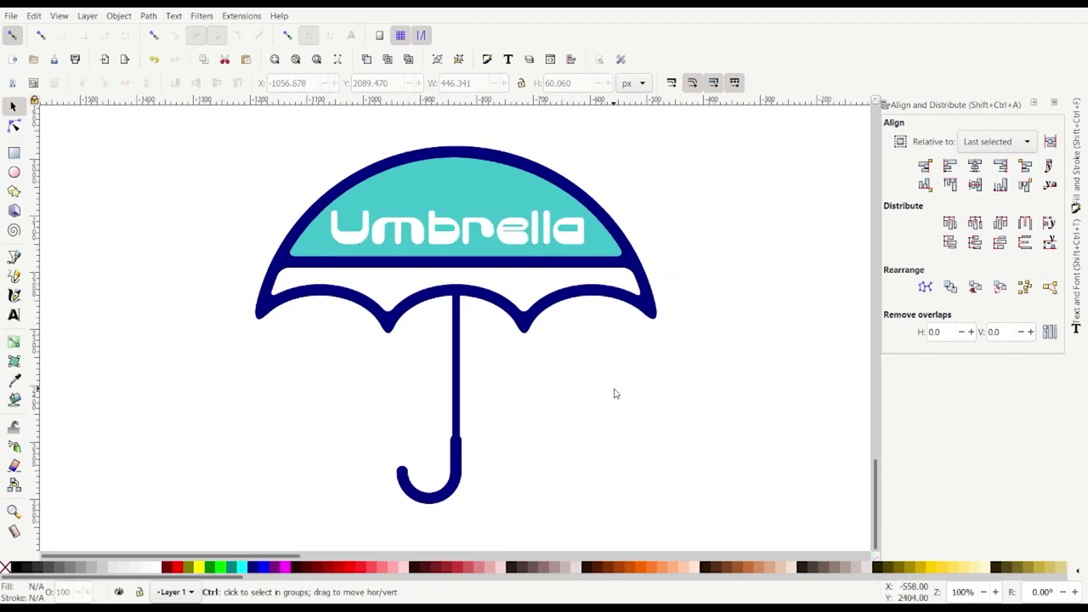
scroll(614, 393, "down", 2)
scroll(717, 324, "up", 1)
scroll(717, 325, "down", 1)
scroll(717, 323, "up", 1)
left_click_drag(360, 171, 769, 445)
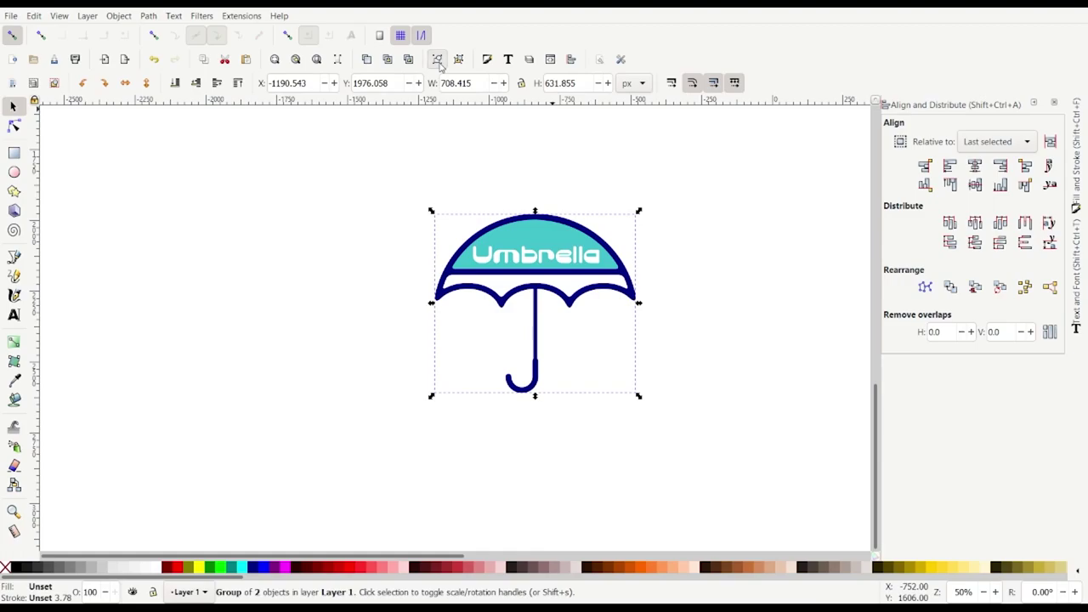